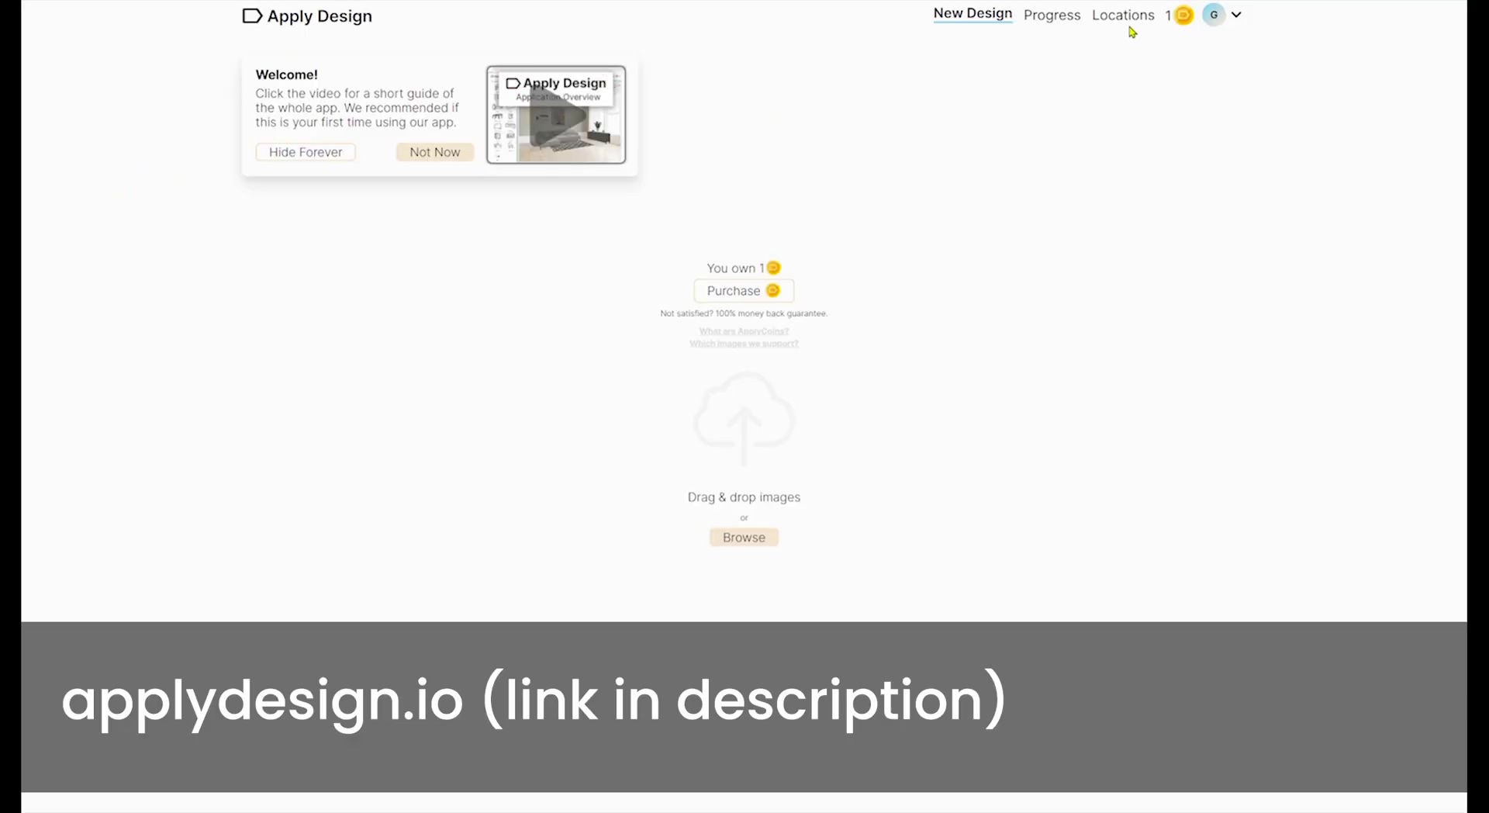
# Choose the empty room photo for a new design and assign it to a new location named Test 1
pyautogui.click(716, 543)
pyautogui.click(353, 297)
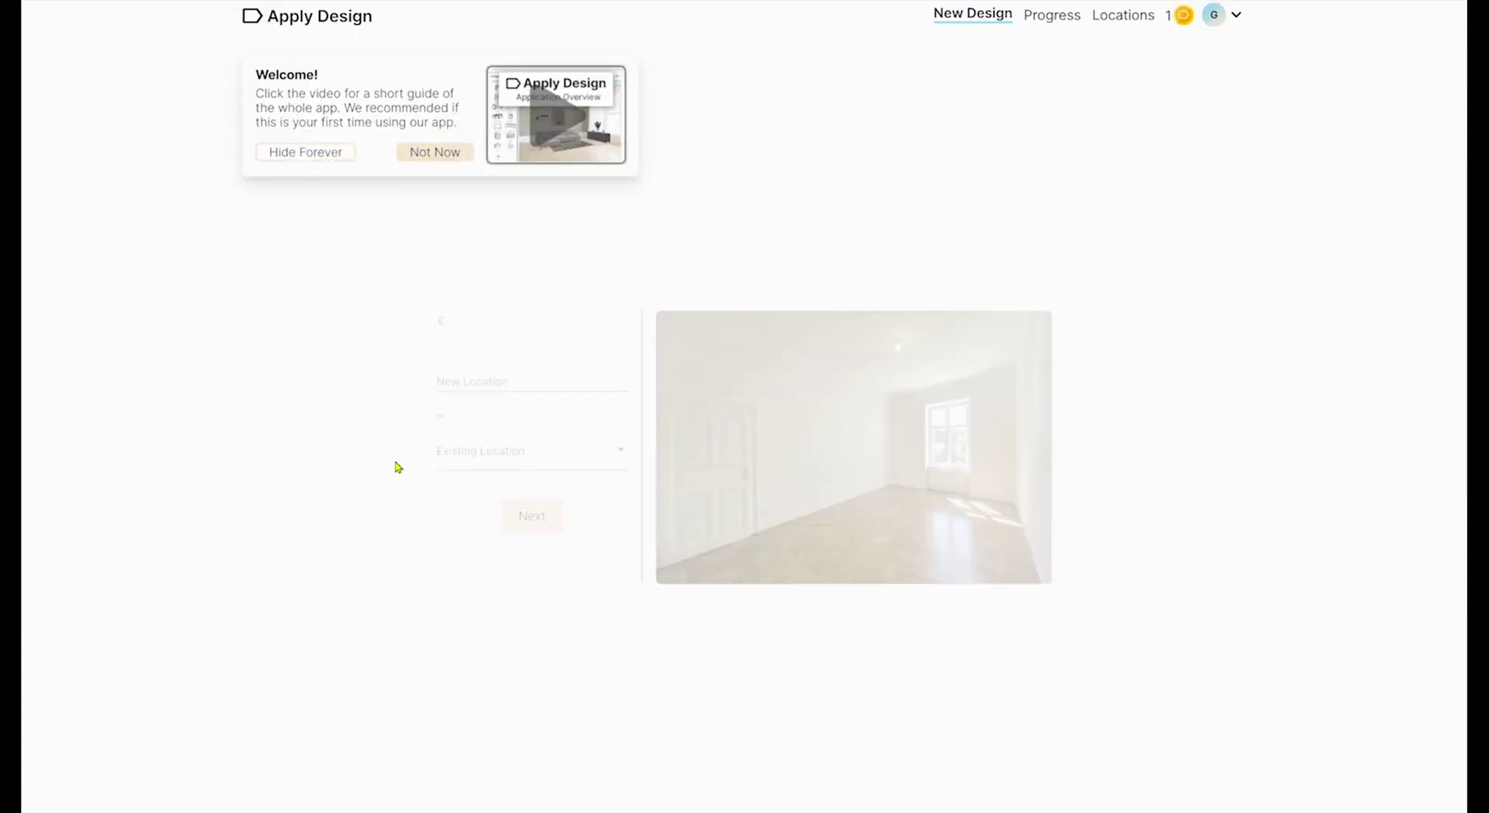
pyautogui.click(518, 364)
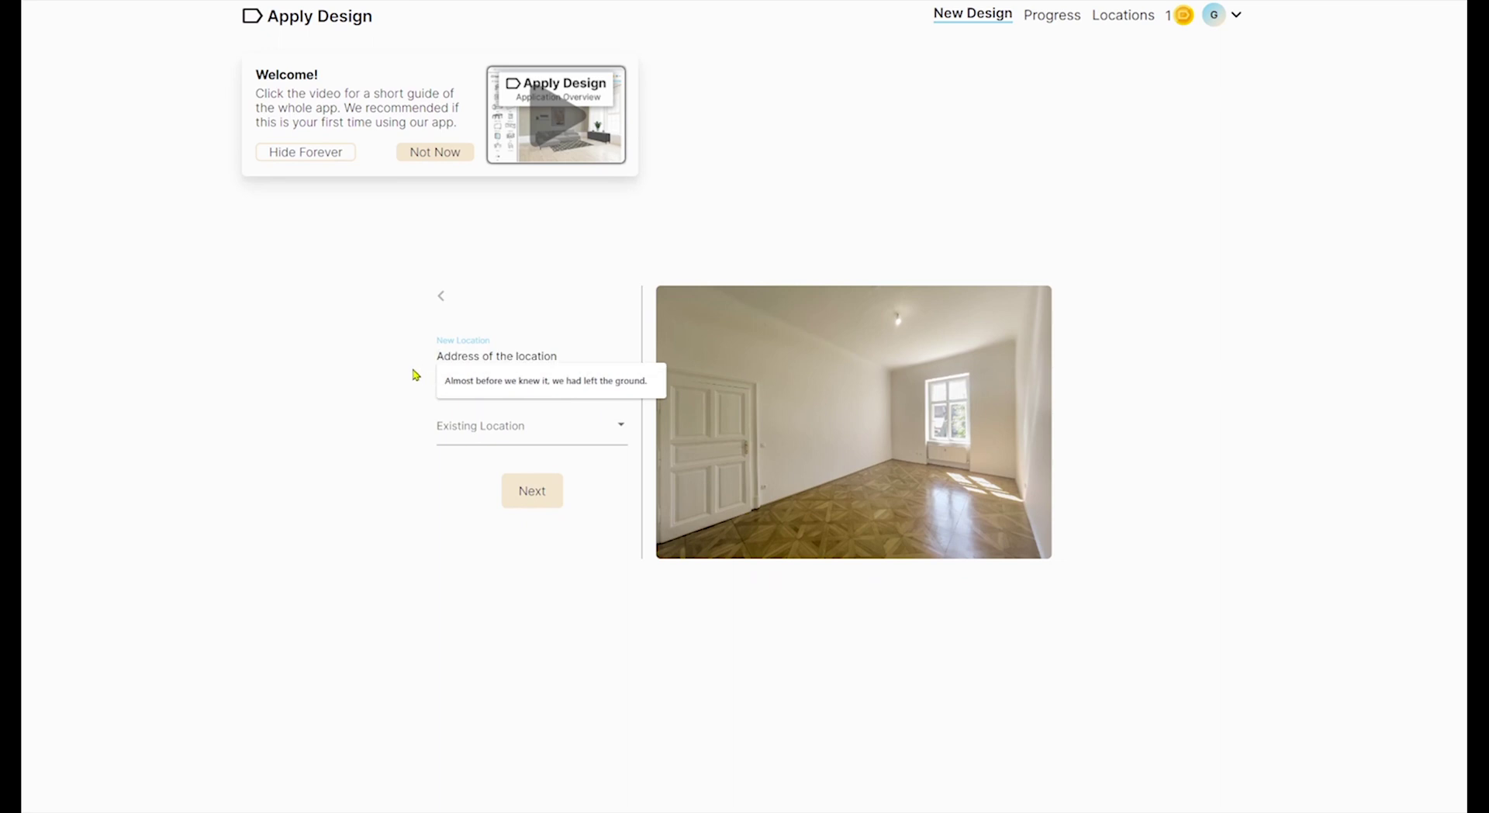
pyautogui.write('Test 1')
pyautogui.click(487, 429)
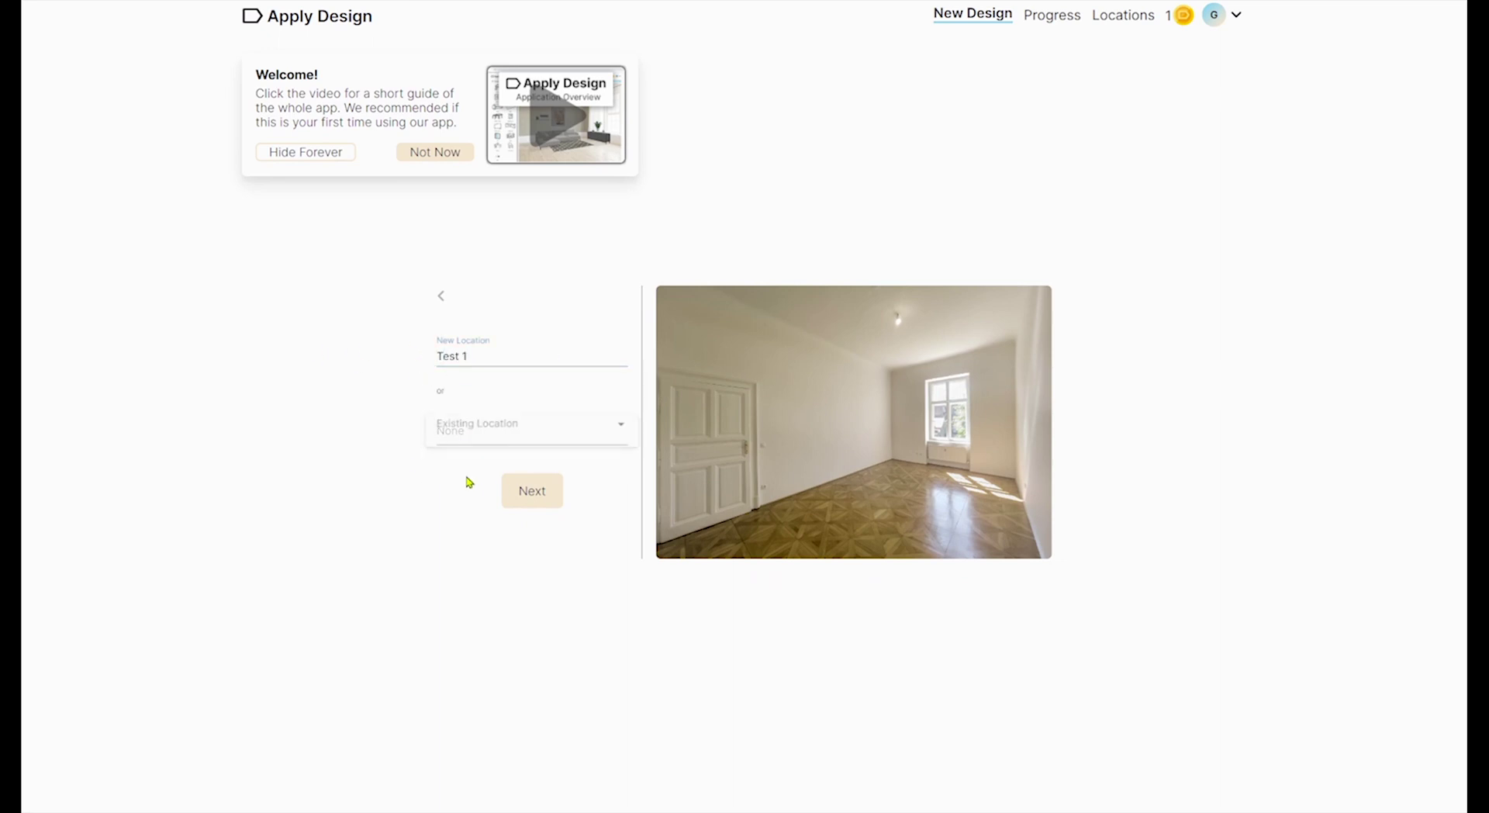
pyautogui.click(532, 490)
# Name the image Test 1 and upload it for staging
pyautogui.click(468, 423)
pyautogui.write('Test 1')
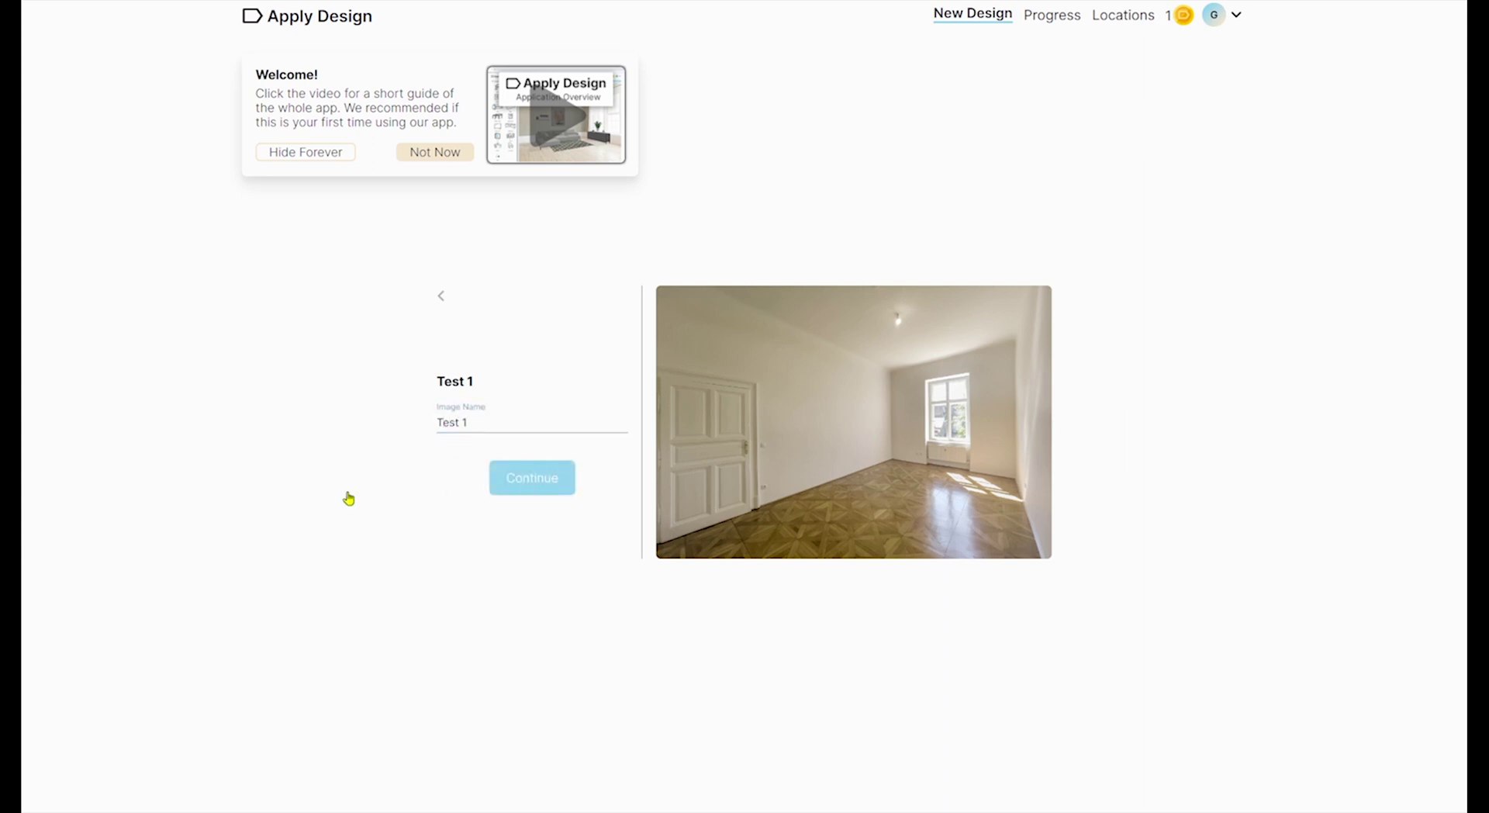
pyautogui.press('Return')
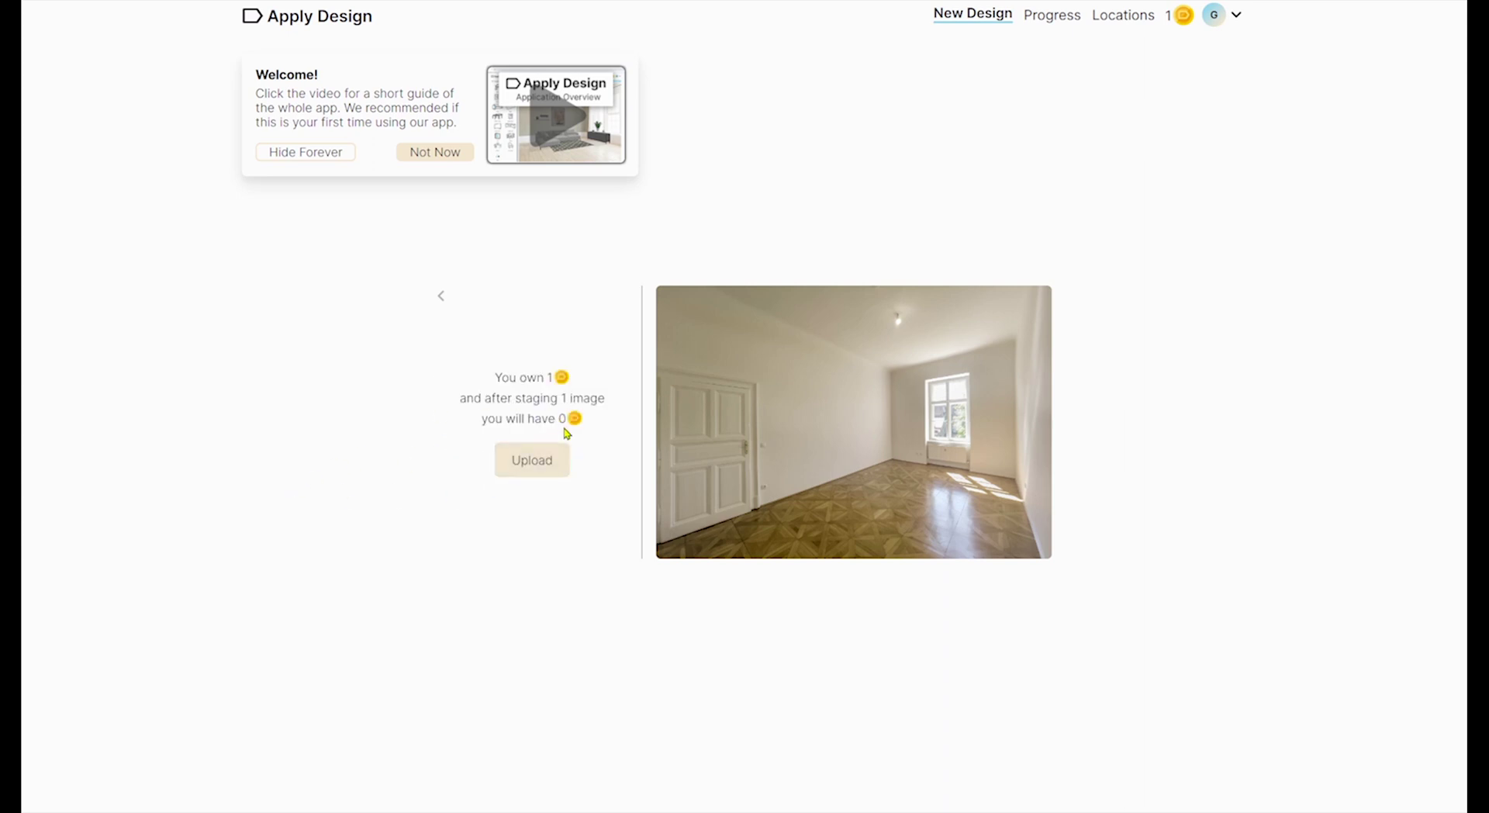
pyautogui.click(545, 467)
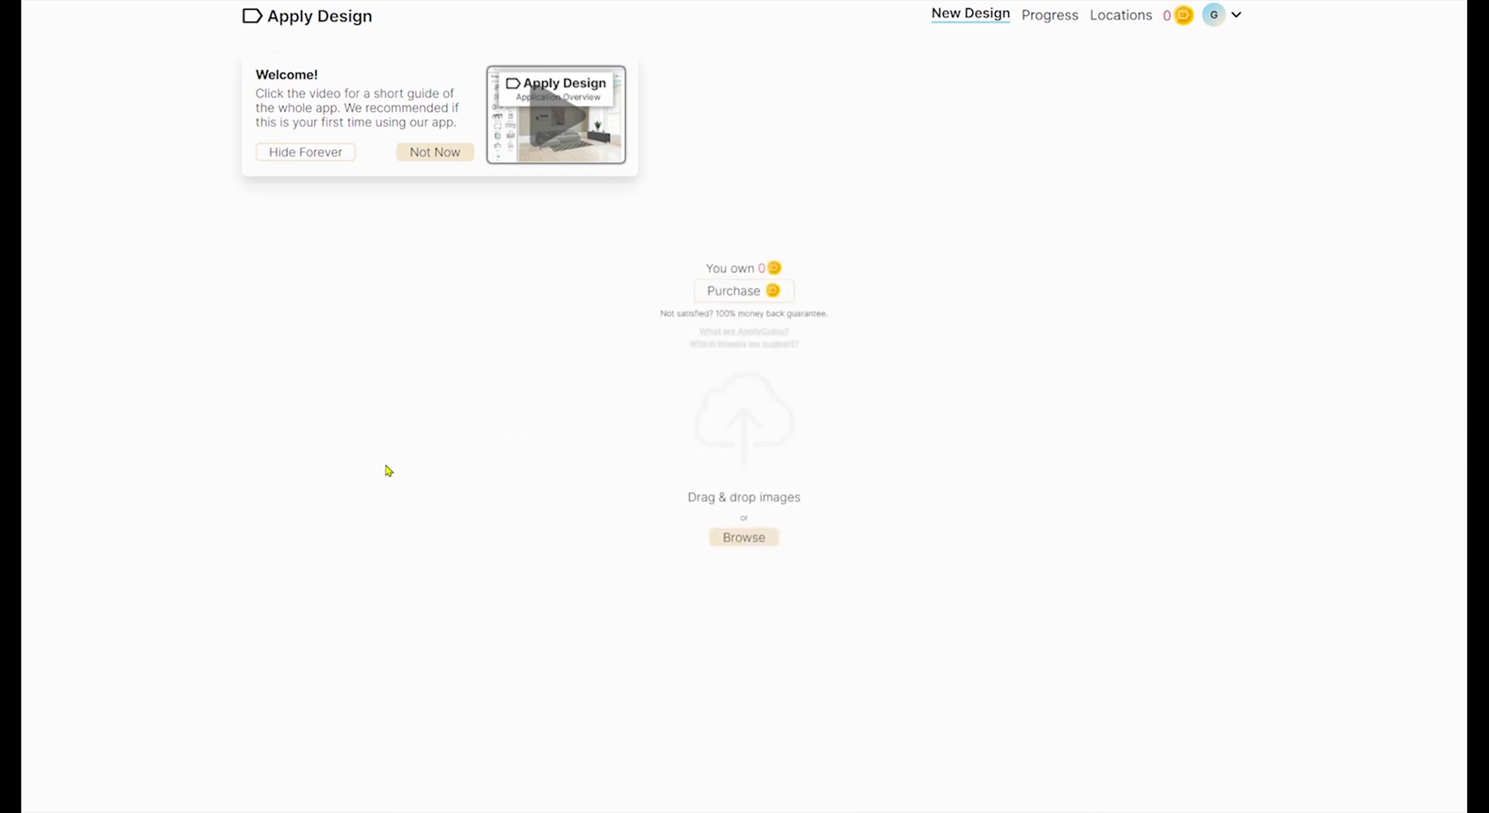
# Open the uploaded Test 1 image for editing from the progress list
pyautogui.click(1059, 22)
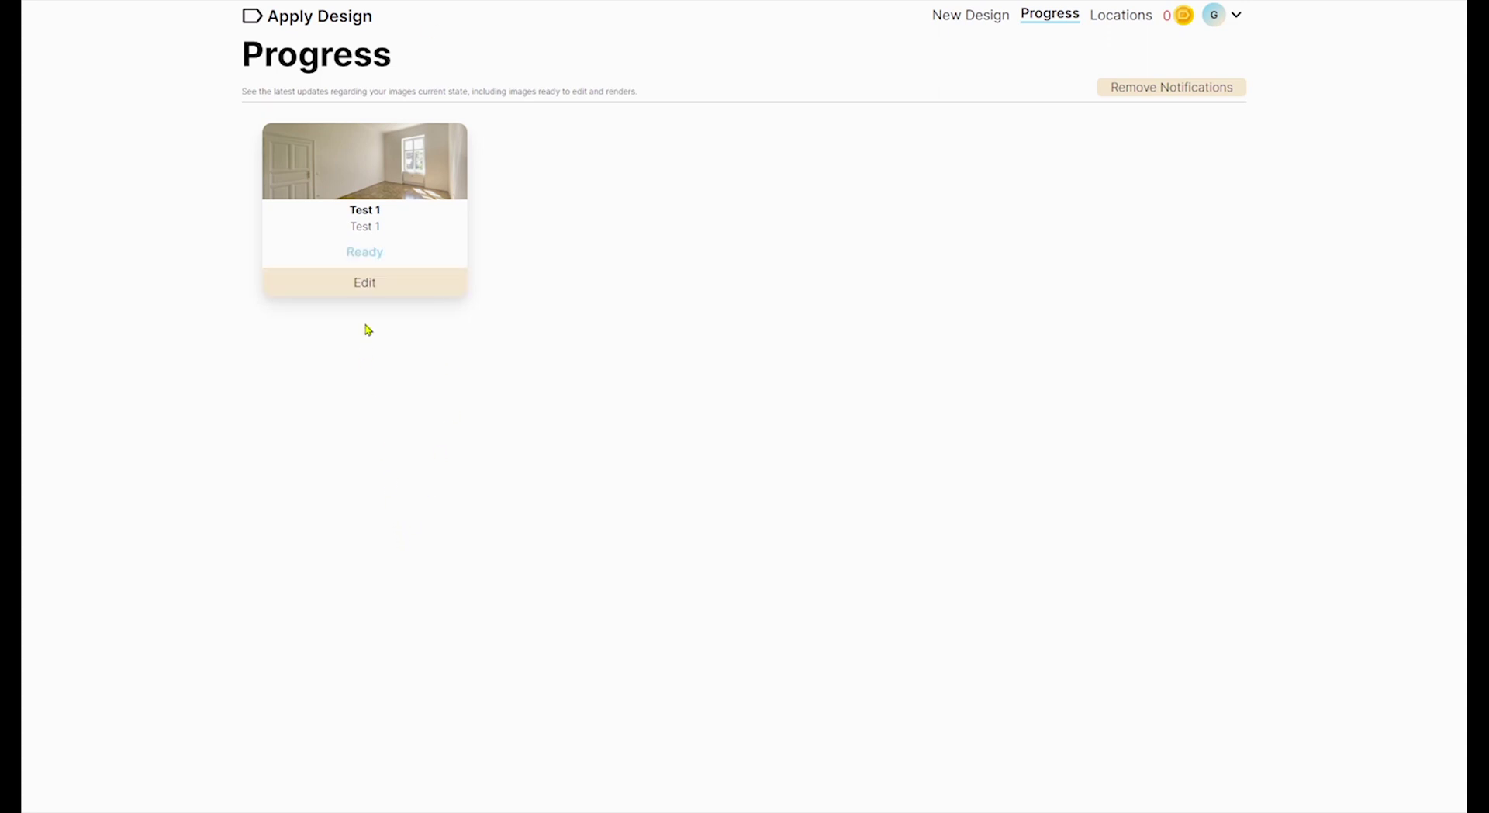
pyautogui.click(373, 282)
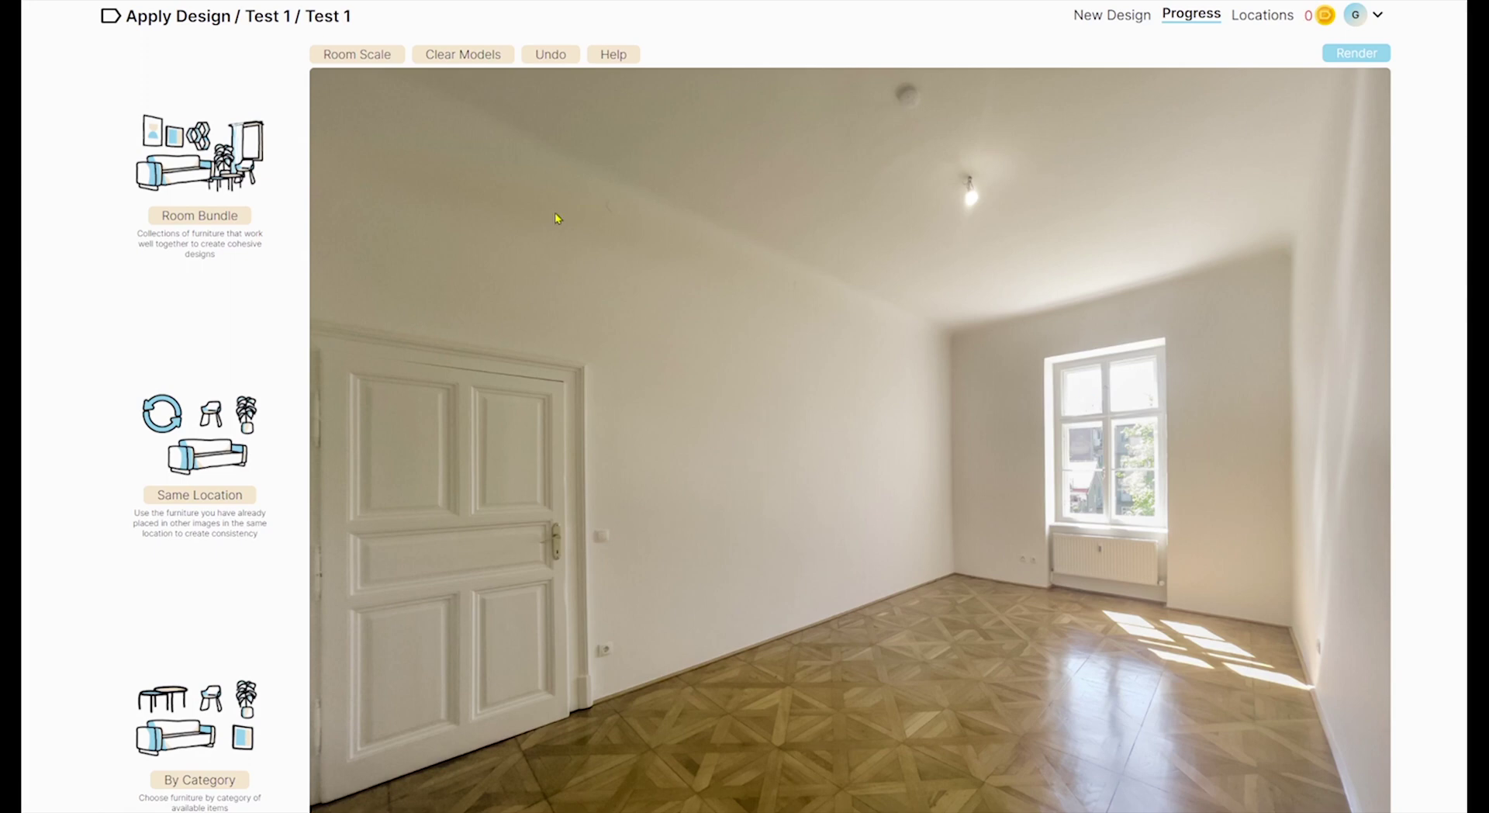
# Review the available room bundles and the furniture offered for reuse from the same location
pyautogui.click(232, 222)
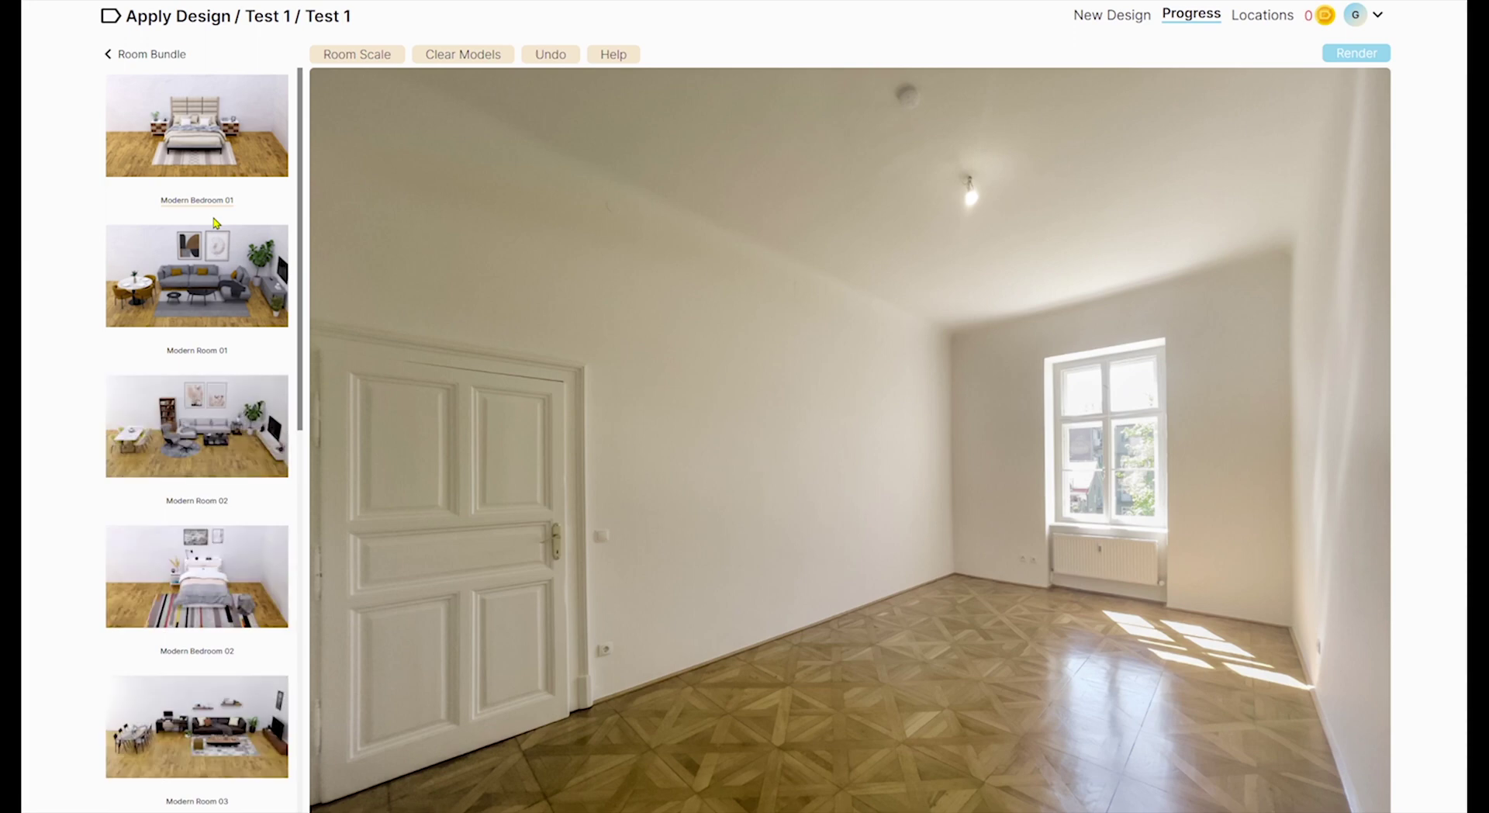
pyautogui.scroll(-6, 216, 223)
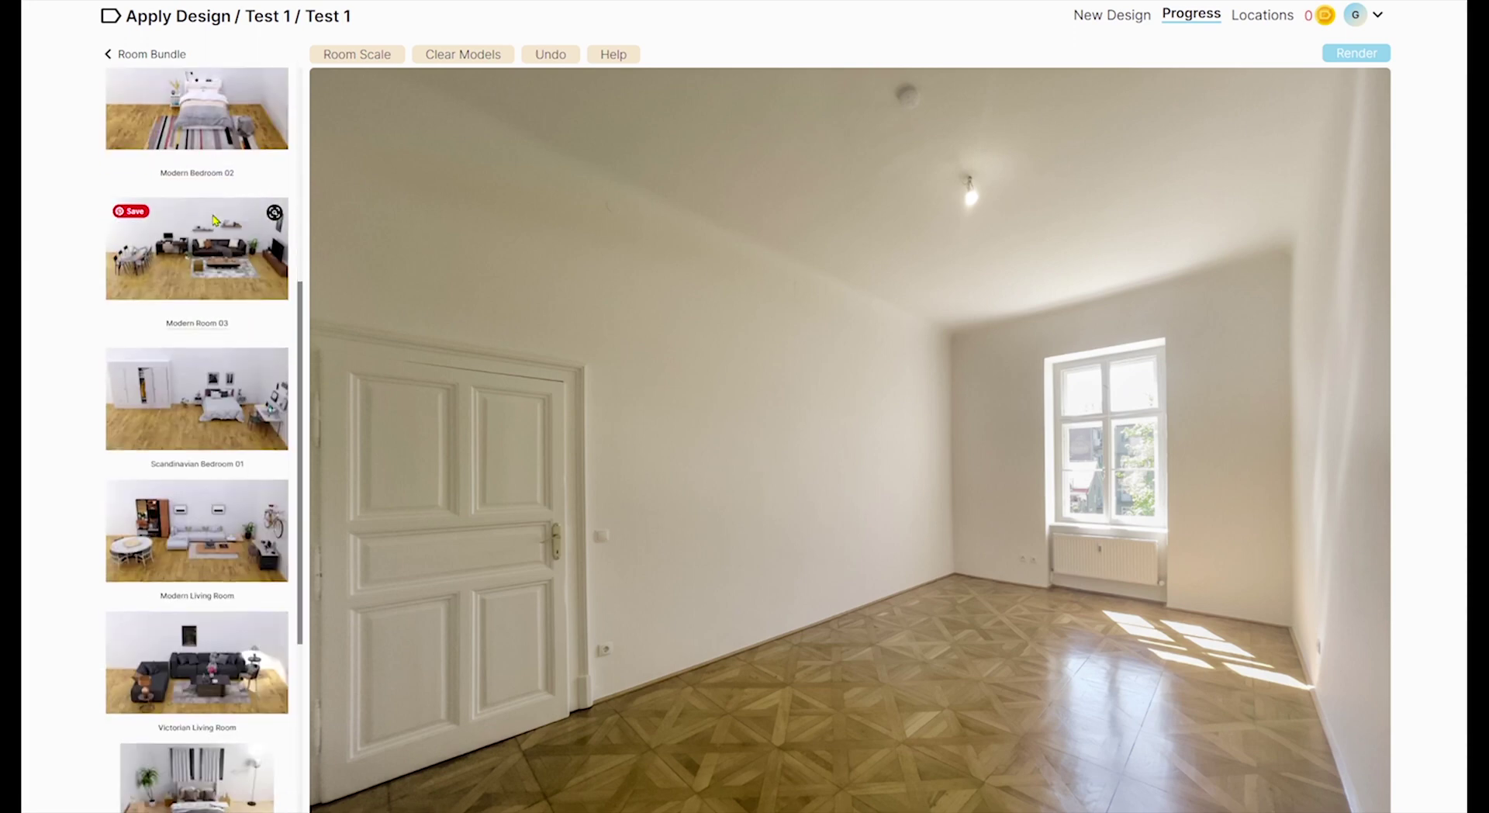
pyautogui.scroll(-3, 216, 220)
pyautogui.scroll(-3, 214, 219)
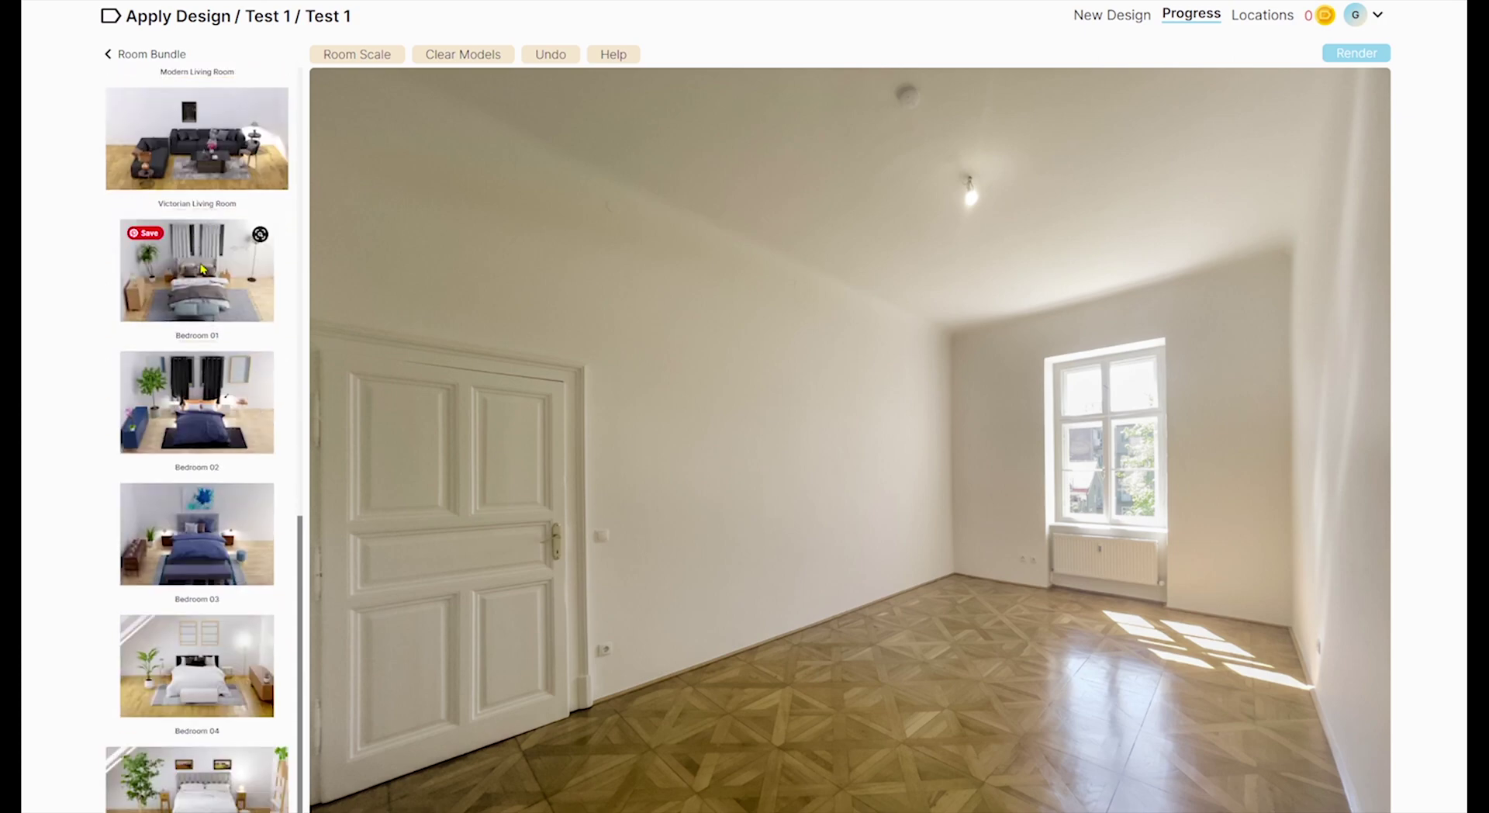
pyautogui.scroll(10, 194, 244)
pyautogui.click(108, 54)
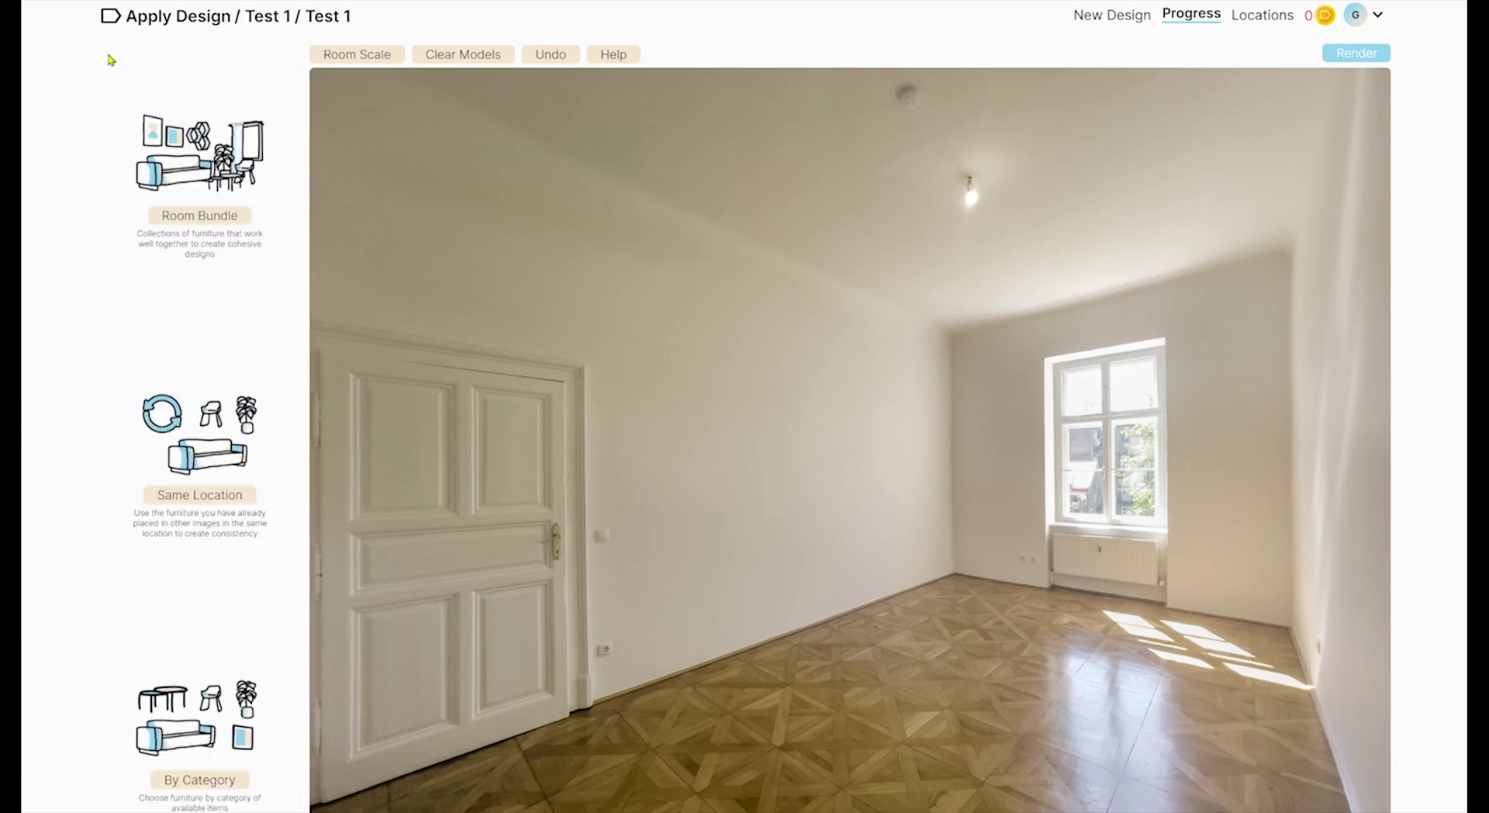
pyautogui.click(189, 499)
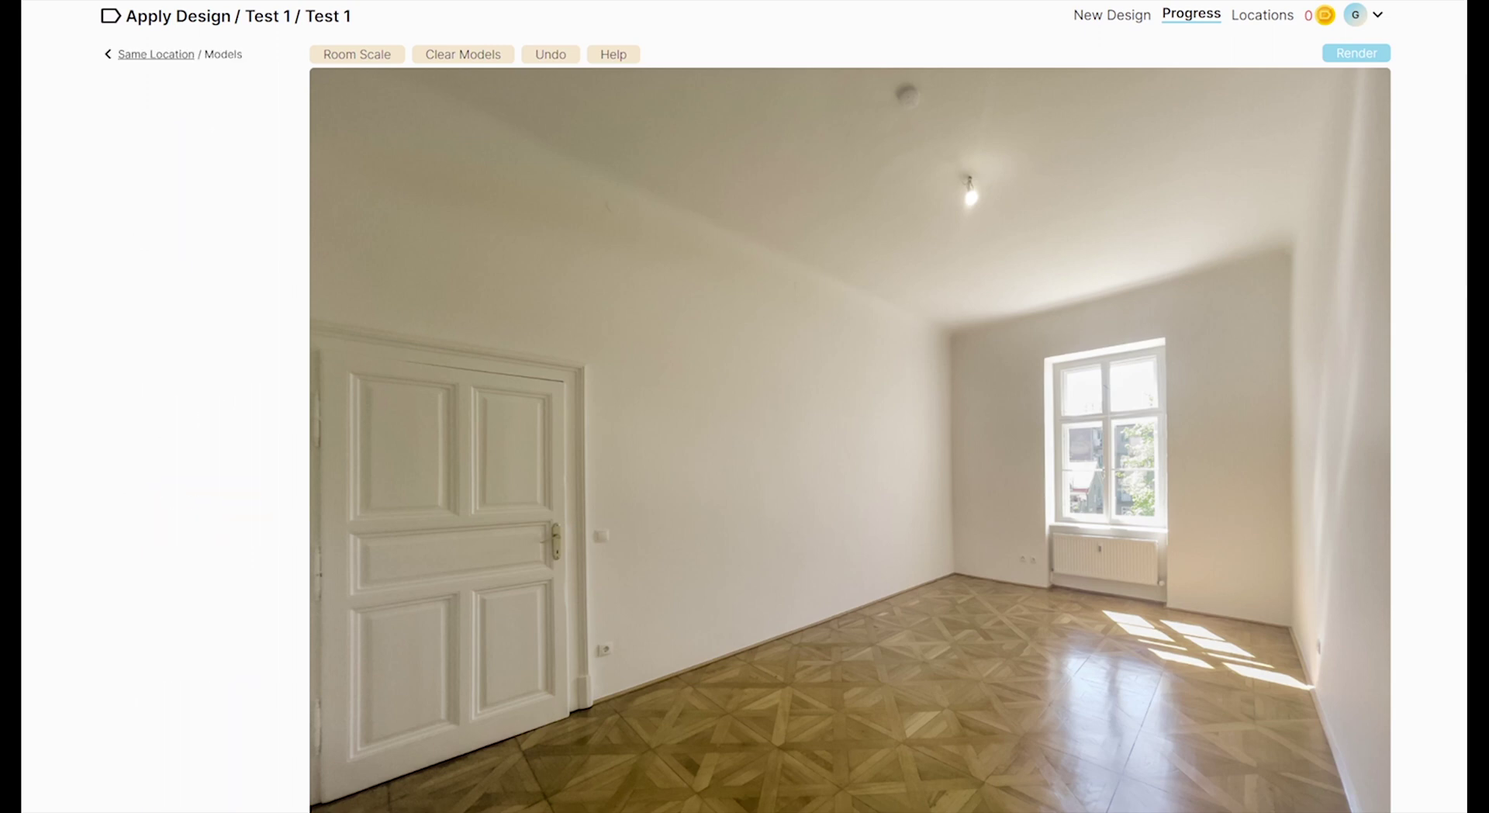
pyautogui.click(108, 54)
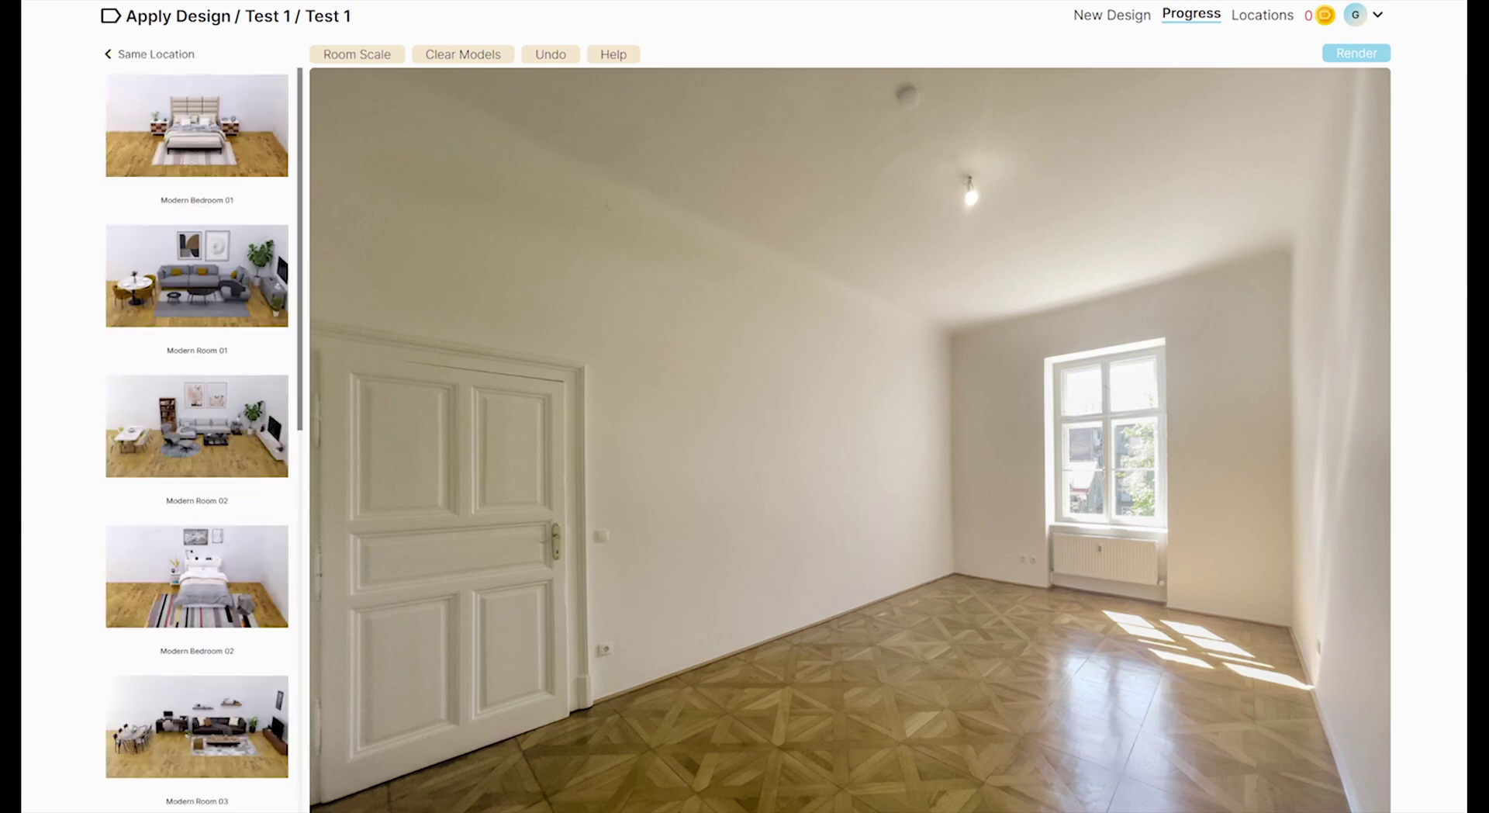
pyautogui.click(107, 56)
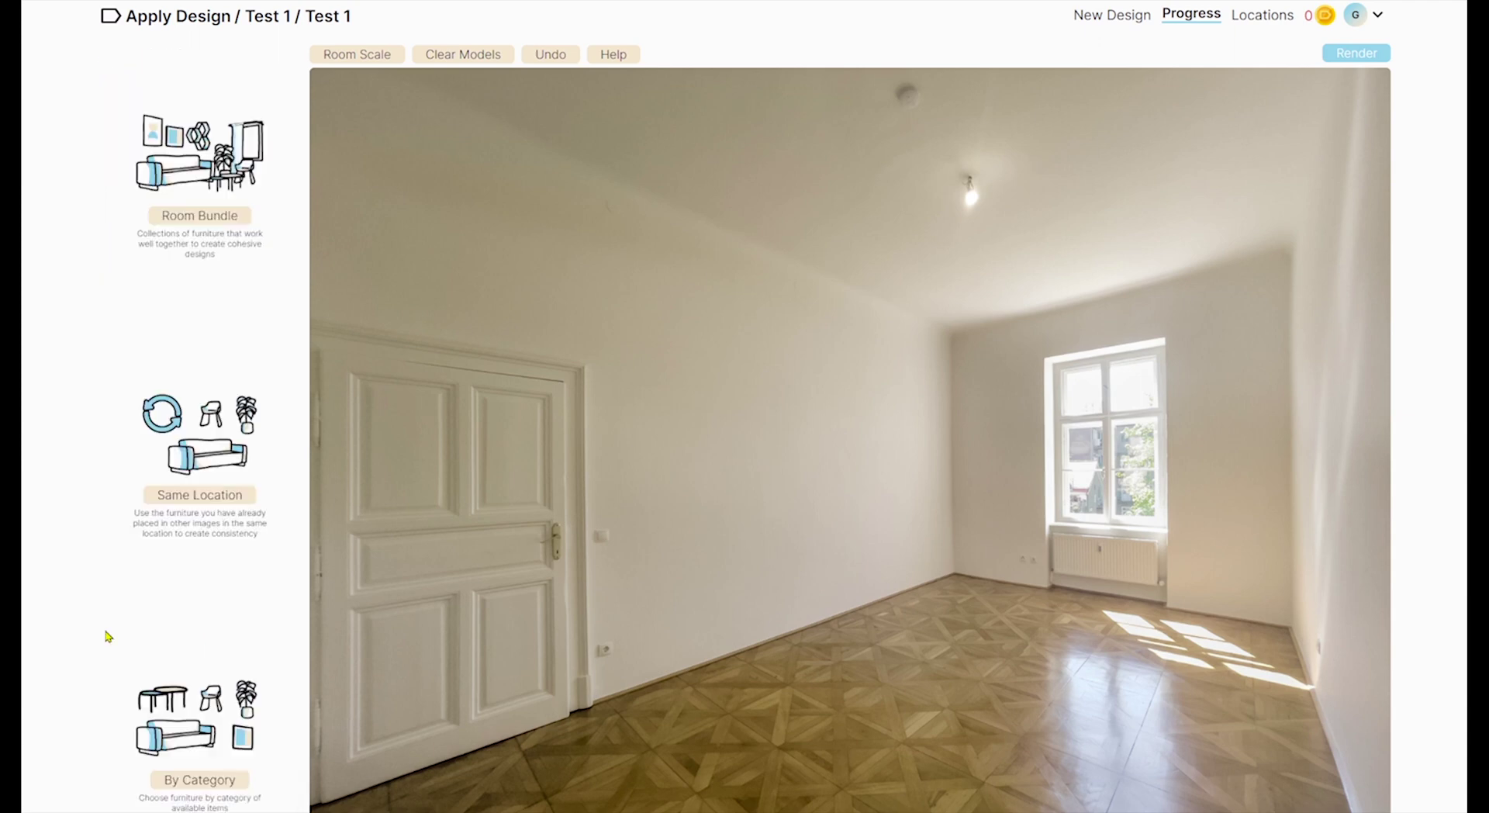
# Add the Fumi Sofa from the sofa category and place it along the long wall beyond the door
pyautogui.click(199, 779)
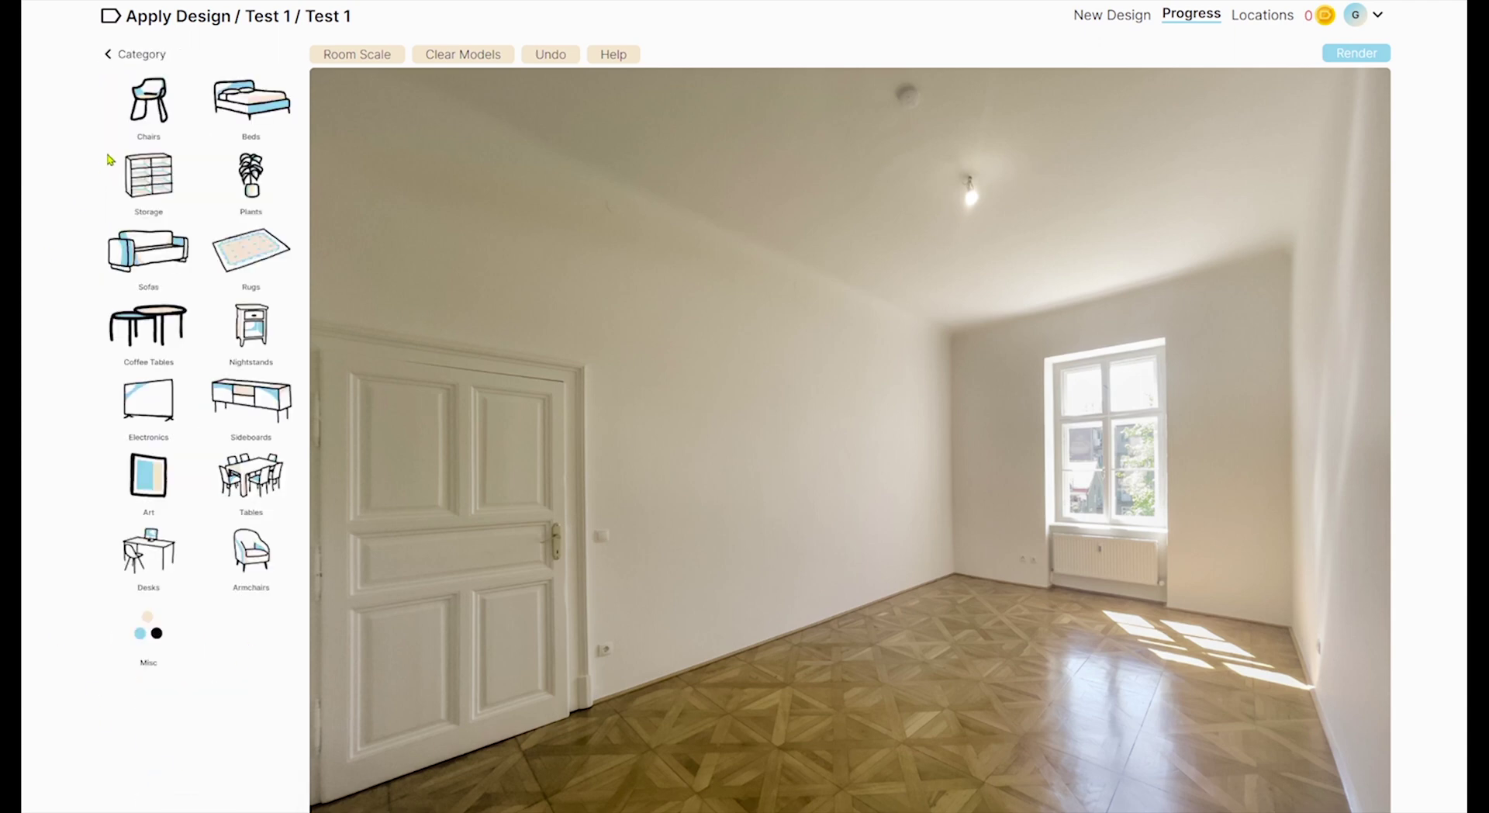
pyautogui.click(155, 285)
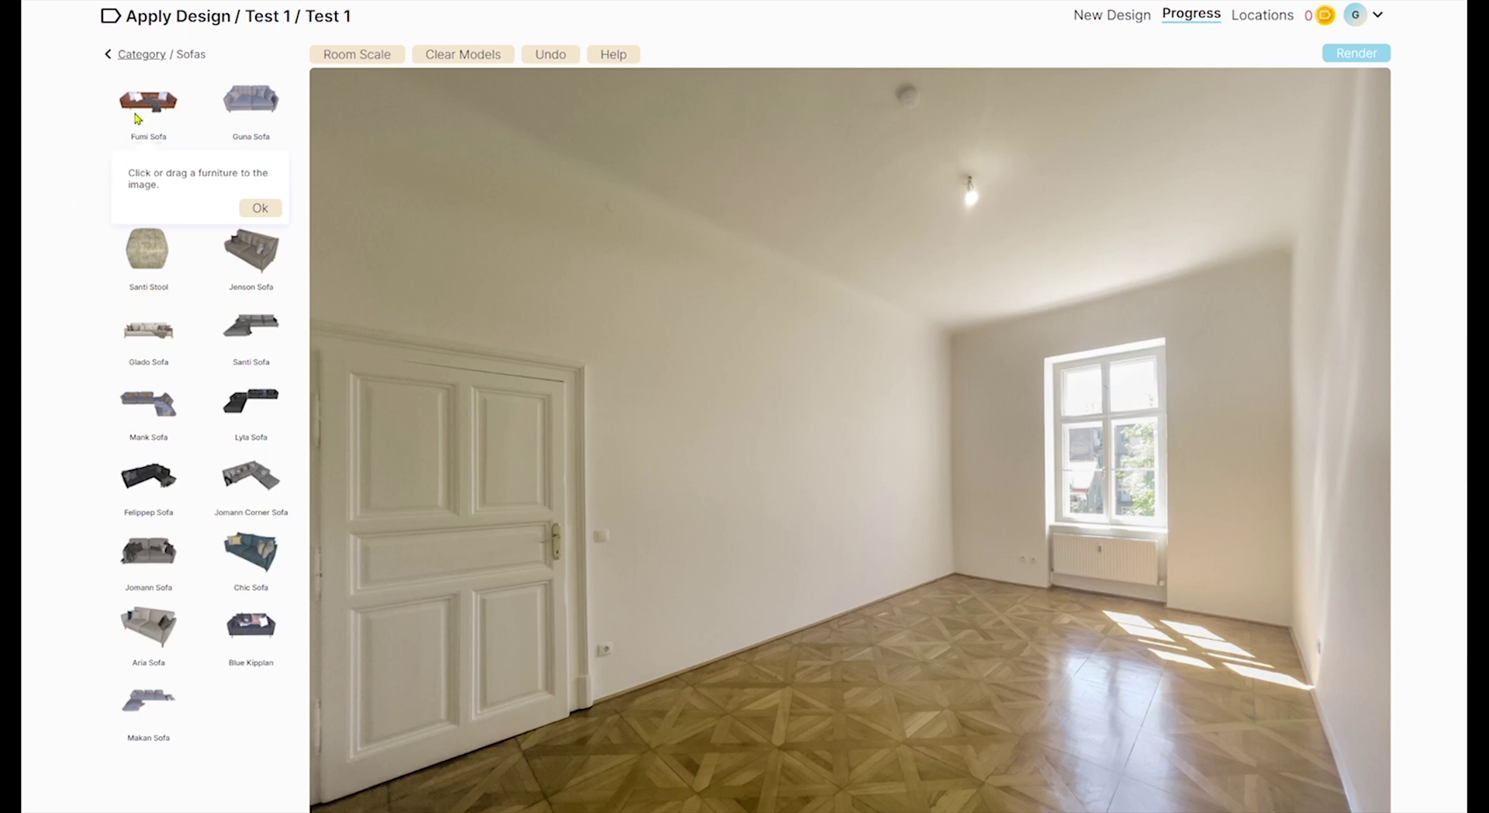
pyautogui.click(143, 113)
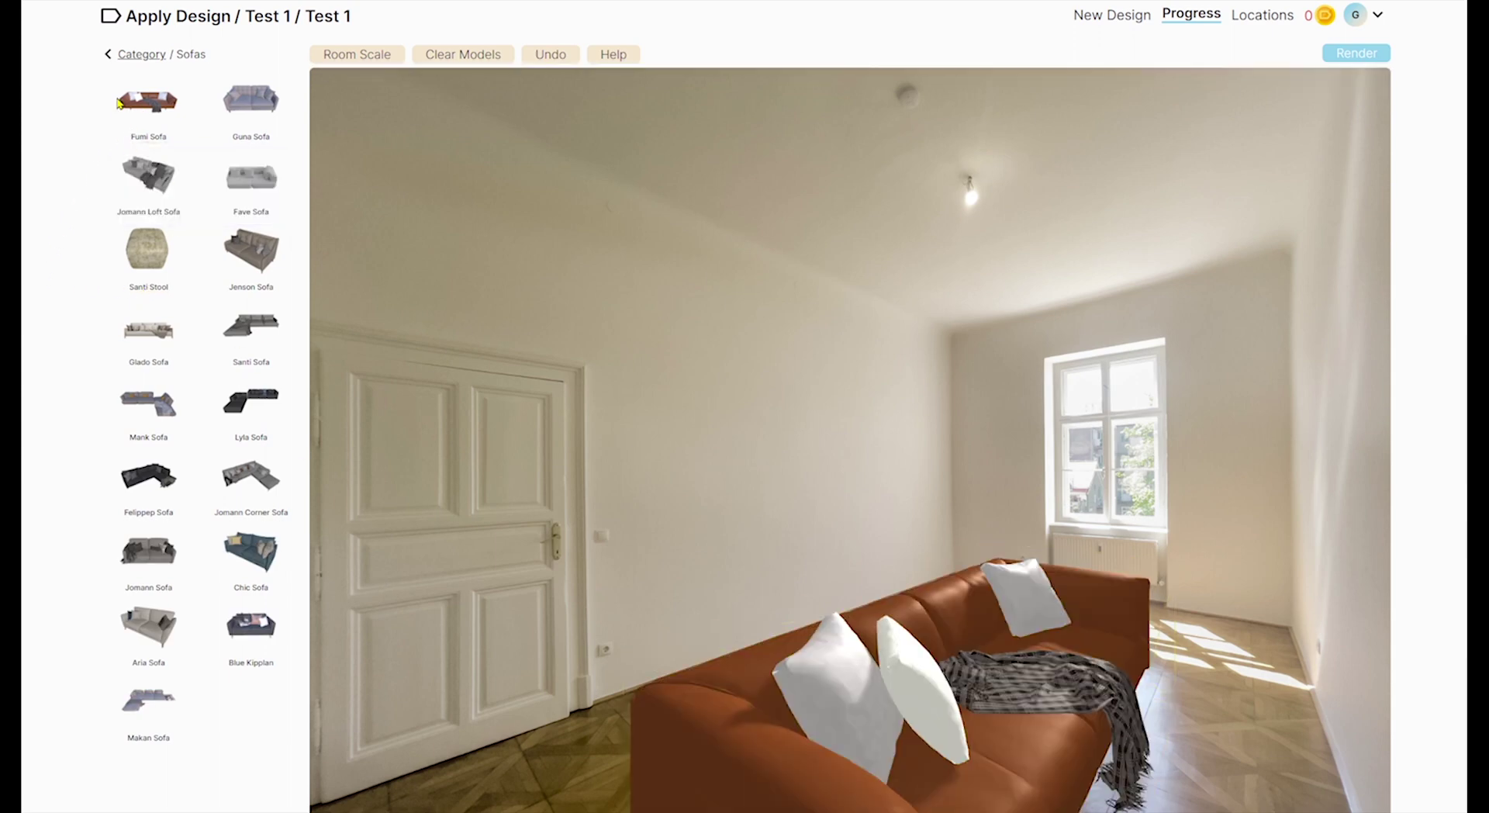
pyautogui.moveTo(978, 724); pyautogui.dragTo(802, 617)
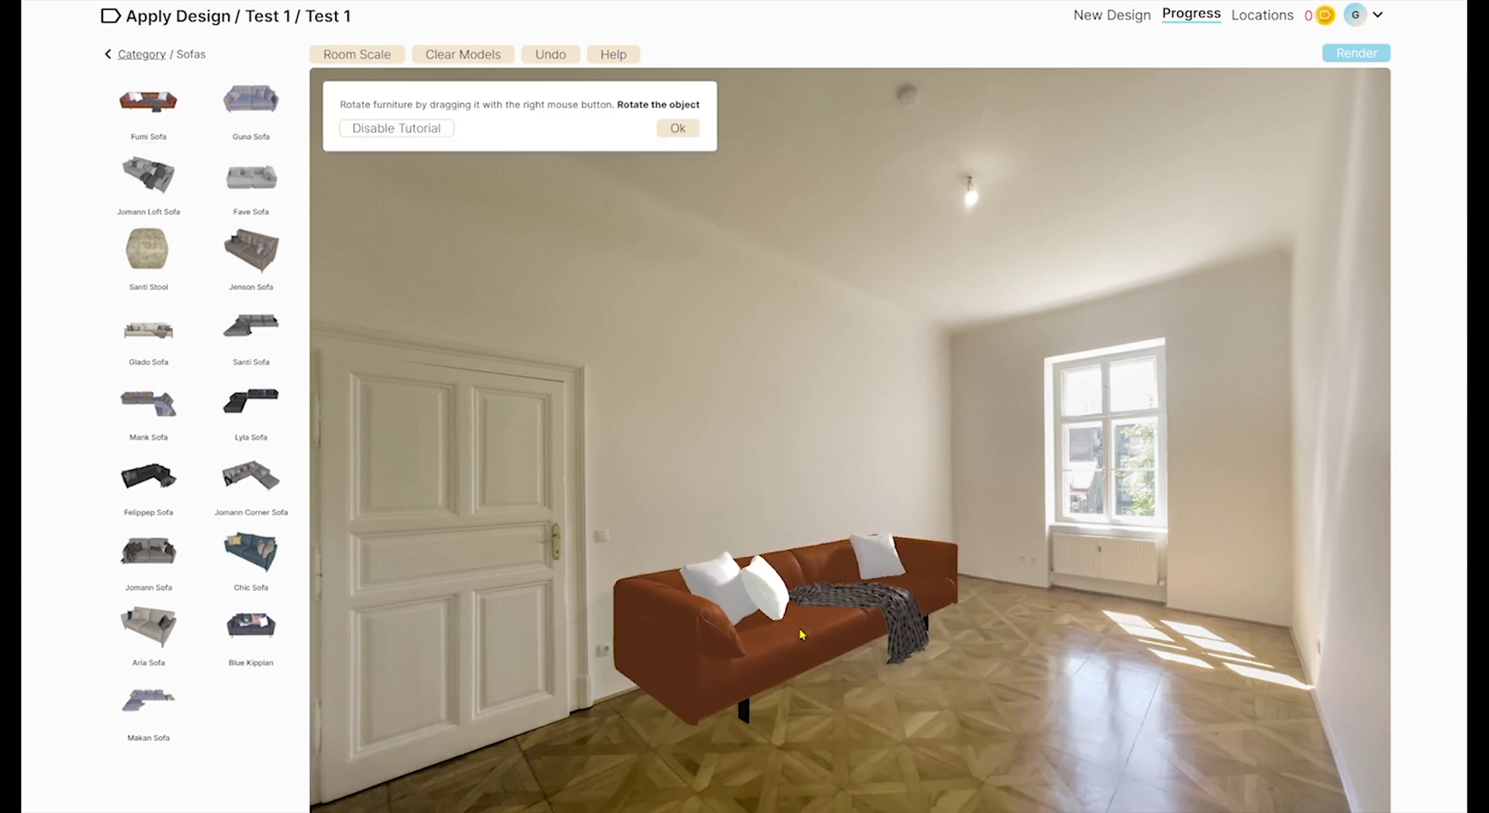
pyautogui.click(677, 129)
pyautogui.moveTo(720, 622); pyautogui.dragTo(782, 639)
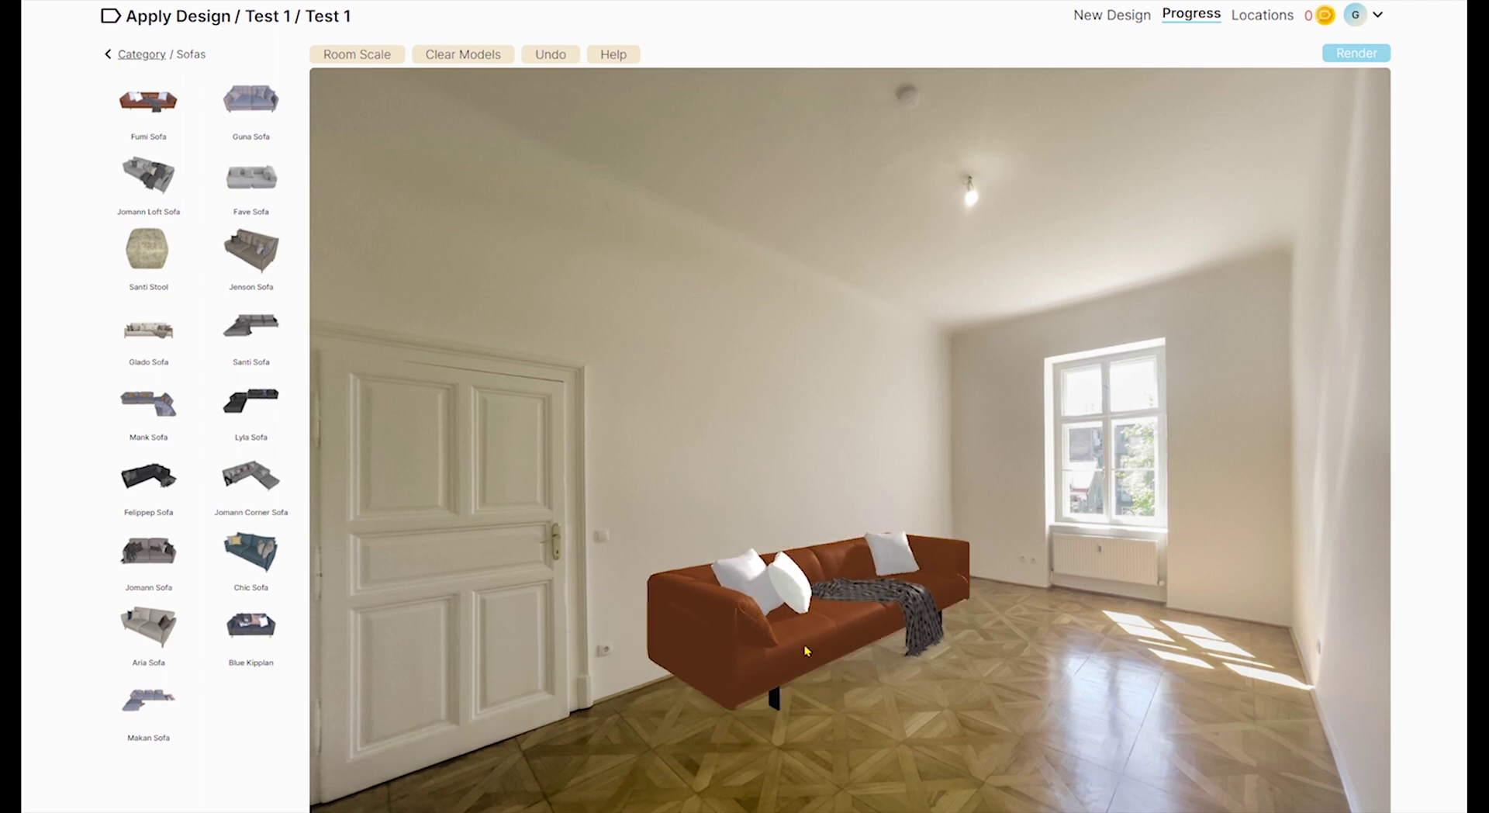
# Add the Santi Stool and place it on the floor just in front of the sofa's near end
pyautogui.click(148, 270)
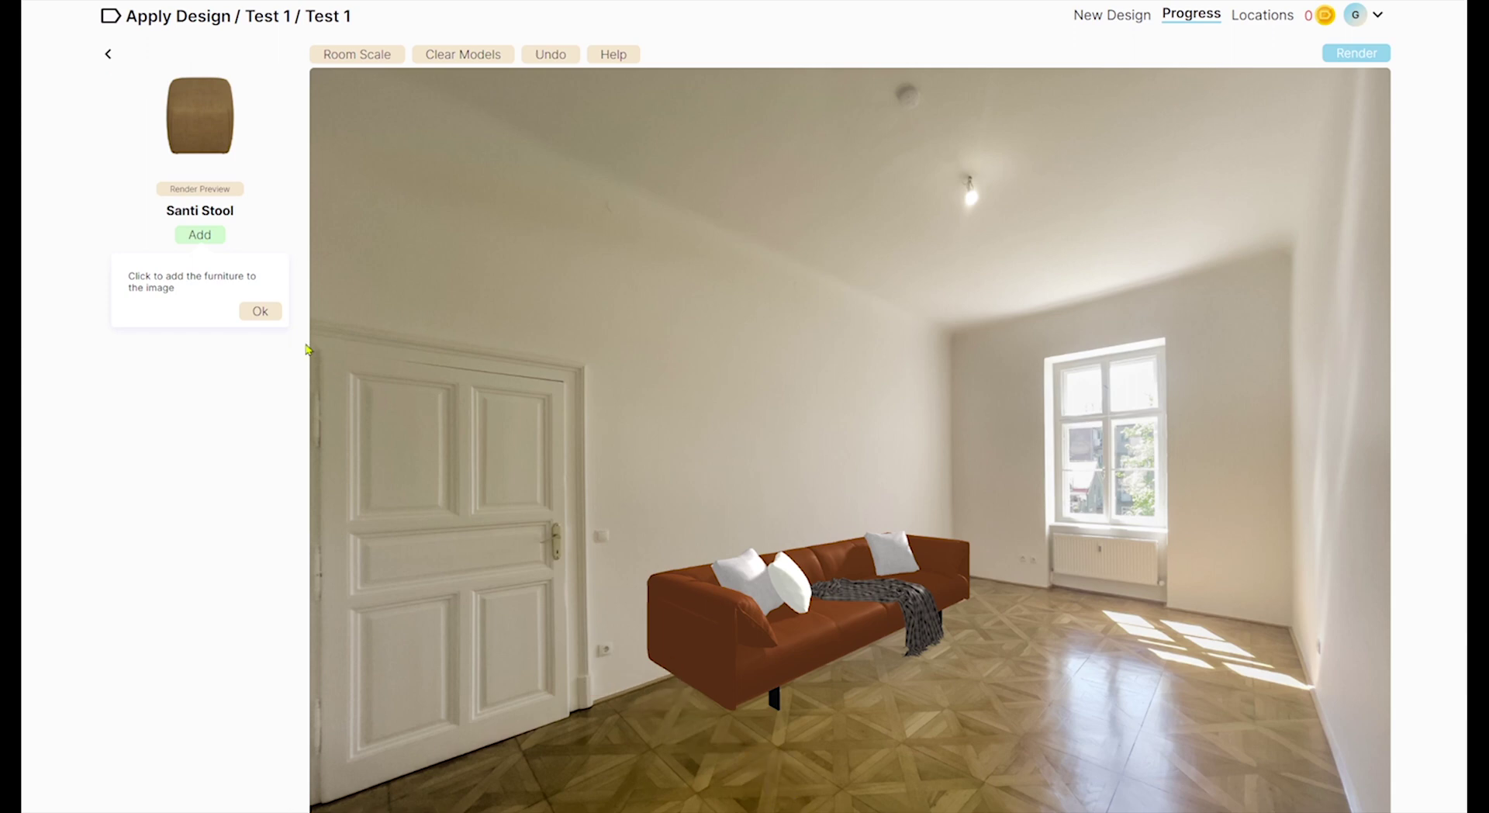
pyautogui.click(208, 240)
pyautogui.moveTo(962, 724); pyautogui.dragTo(843, 720)
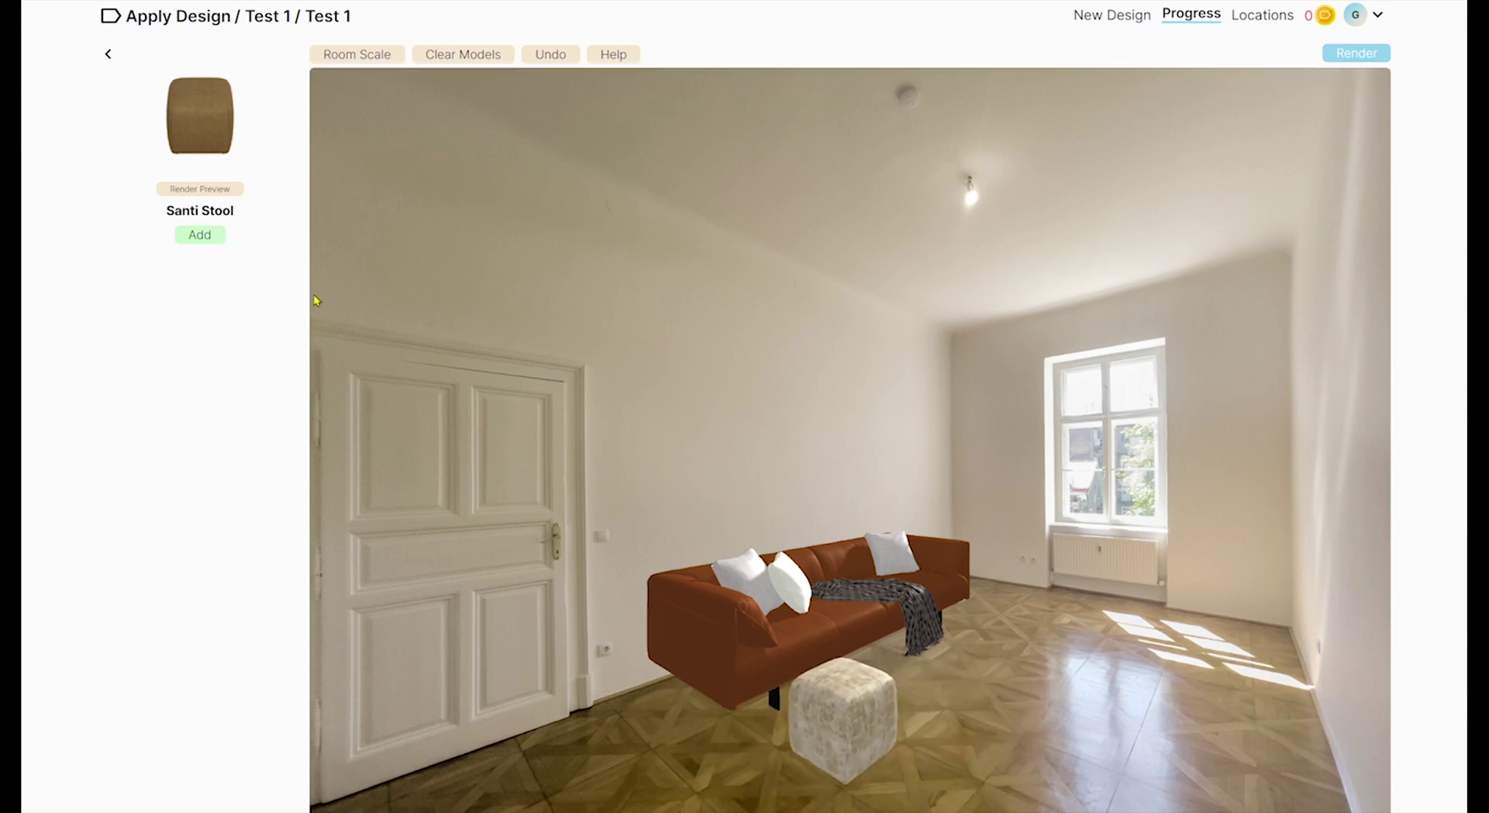
# Add the Aria Rug from the rug category and place it on the floor in front of the sofa
pyautogui.click(109, 56)
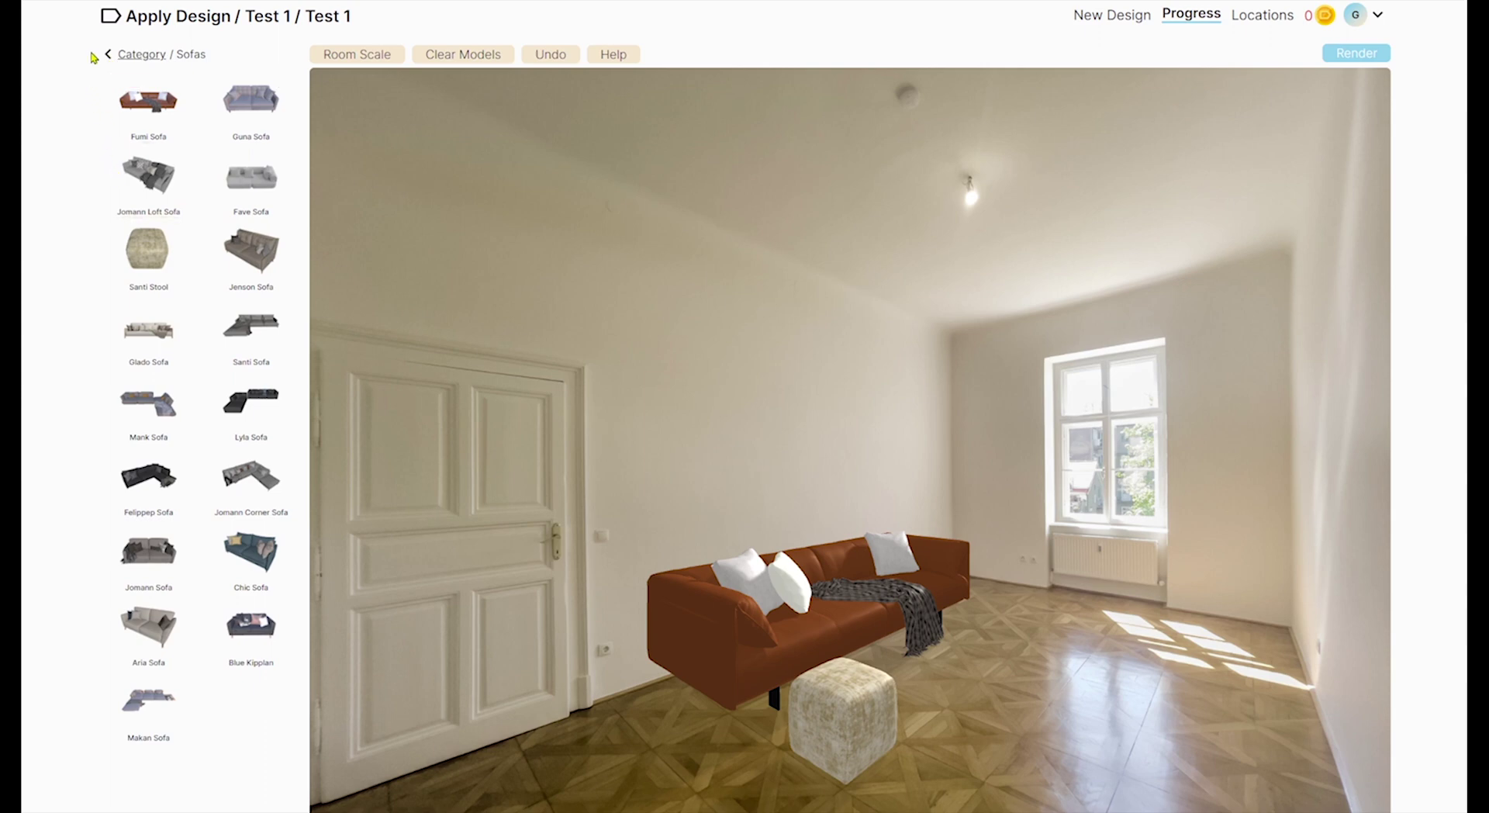
pyautogui.click(109, 57)
pyautogui.click(251, 254)
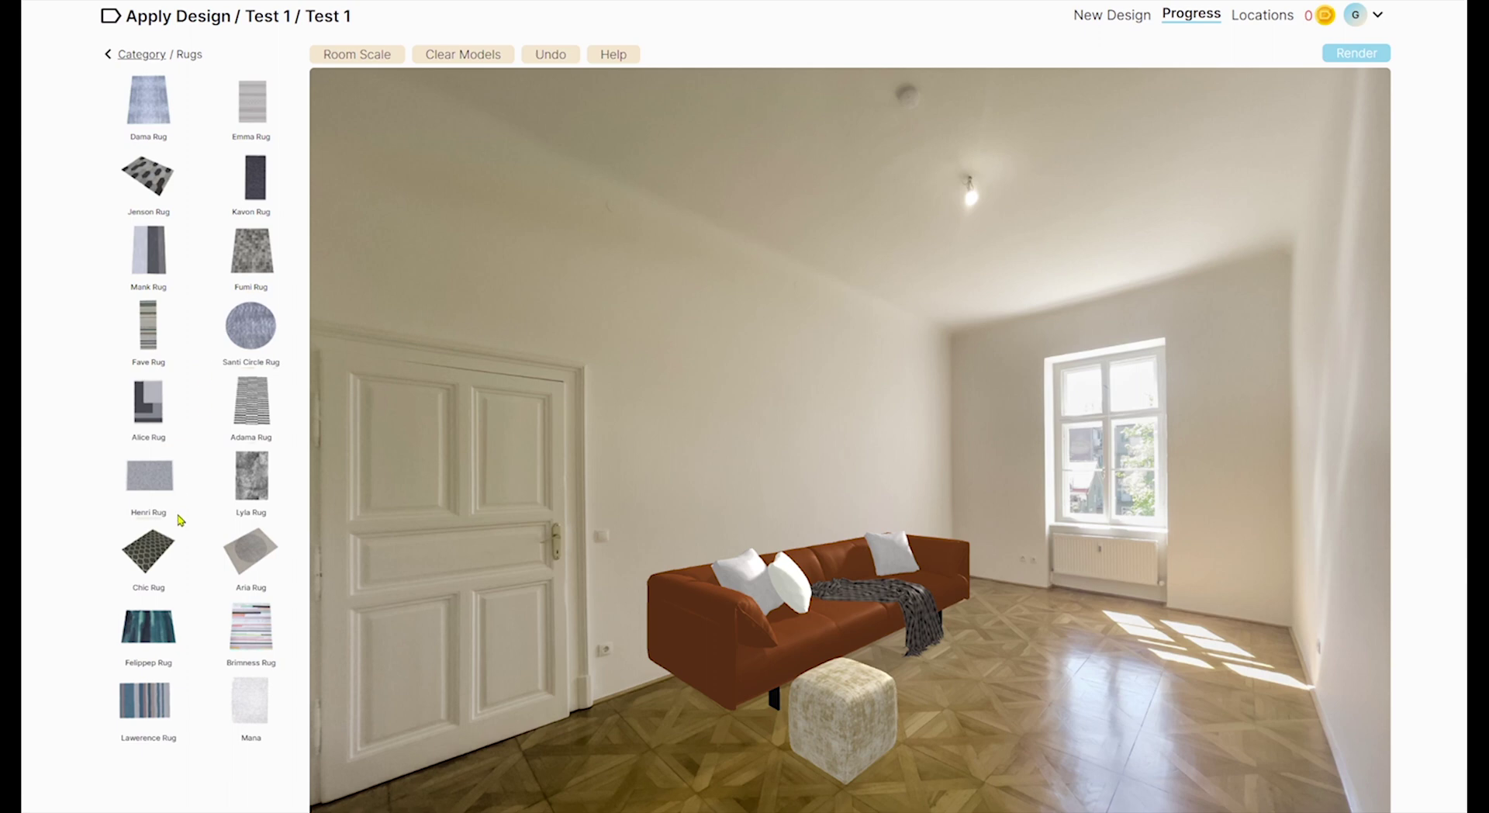
pyautogui.click(250, 557)
pyautogui.click(196, 234)
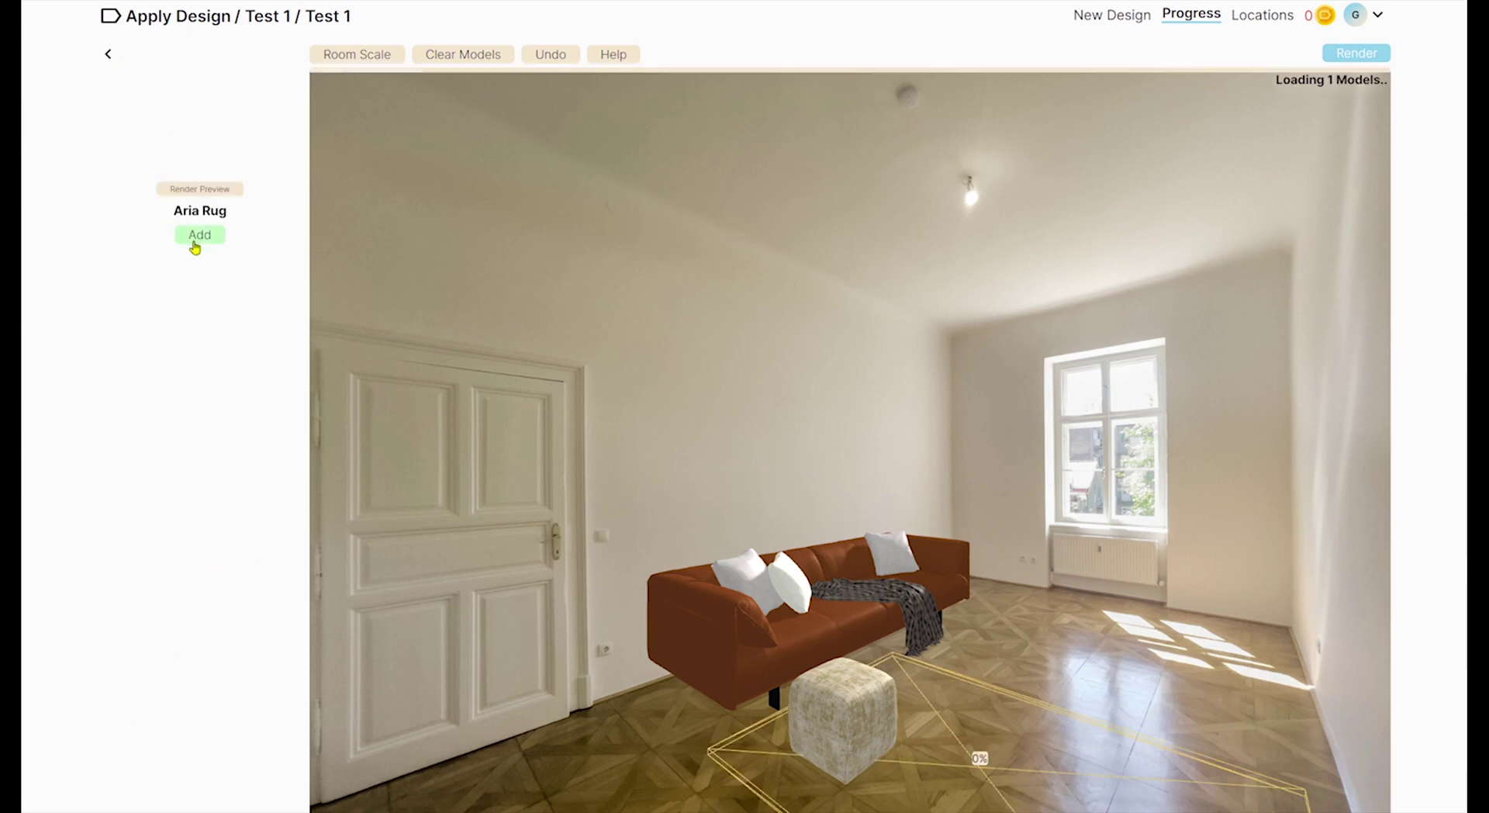
pyautogui.moveTo(1026, 682); pyautogui.dragTo(1065, 707)
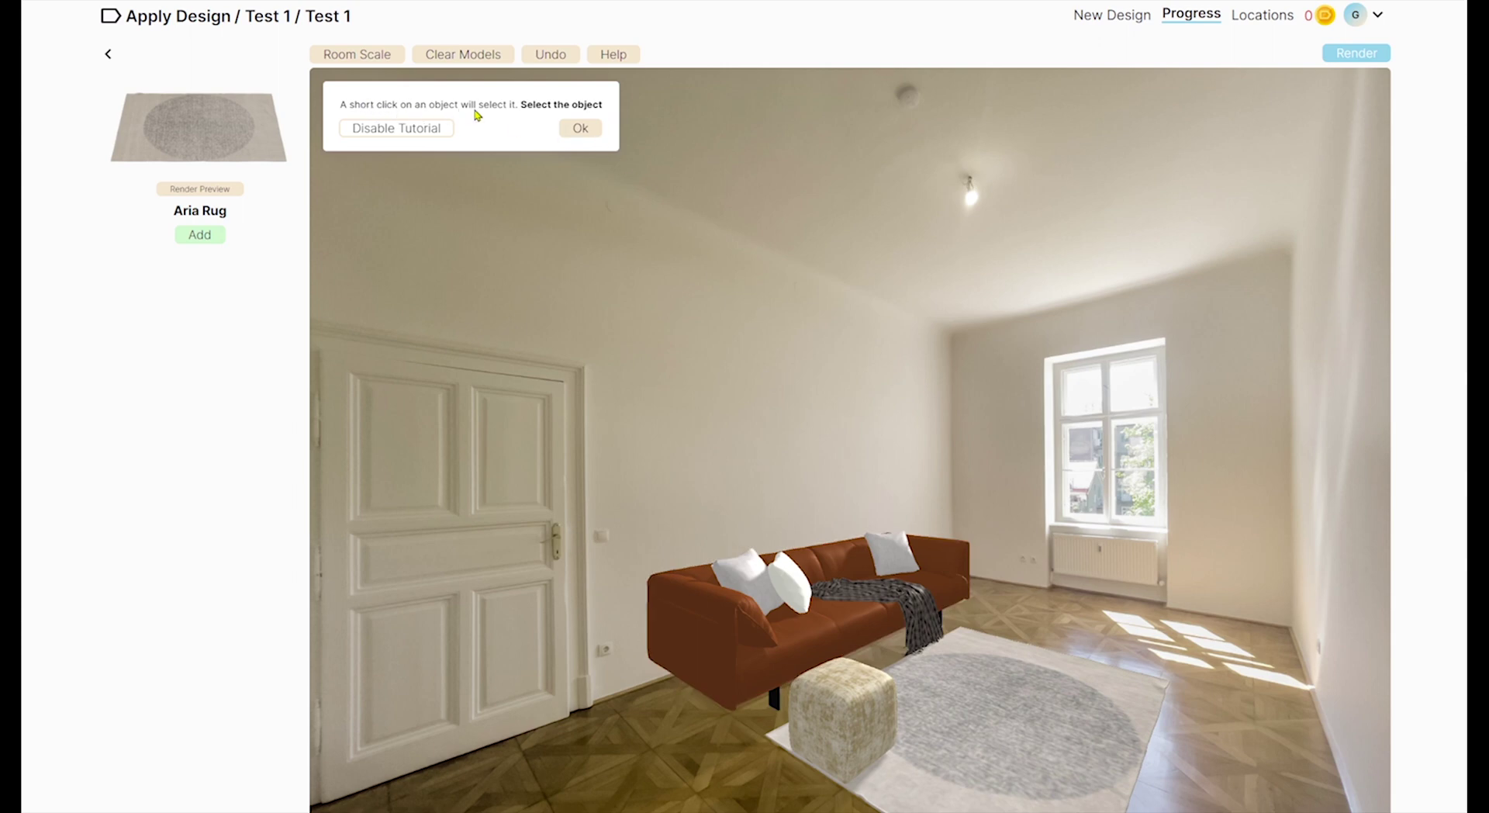
# Select the Aria Rug and fine-tune its horizontal position, shifting it slightly toward the sofa
pyautogui.click(1009, 712)
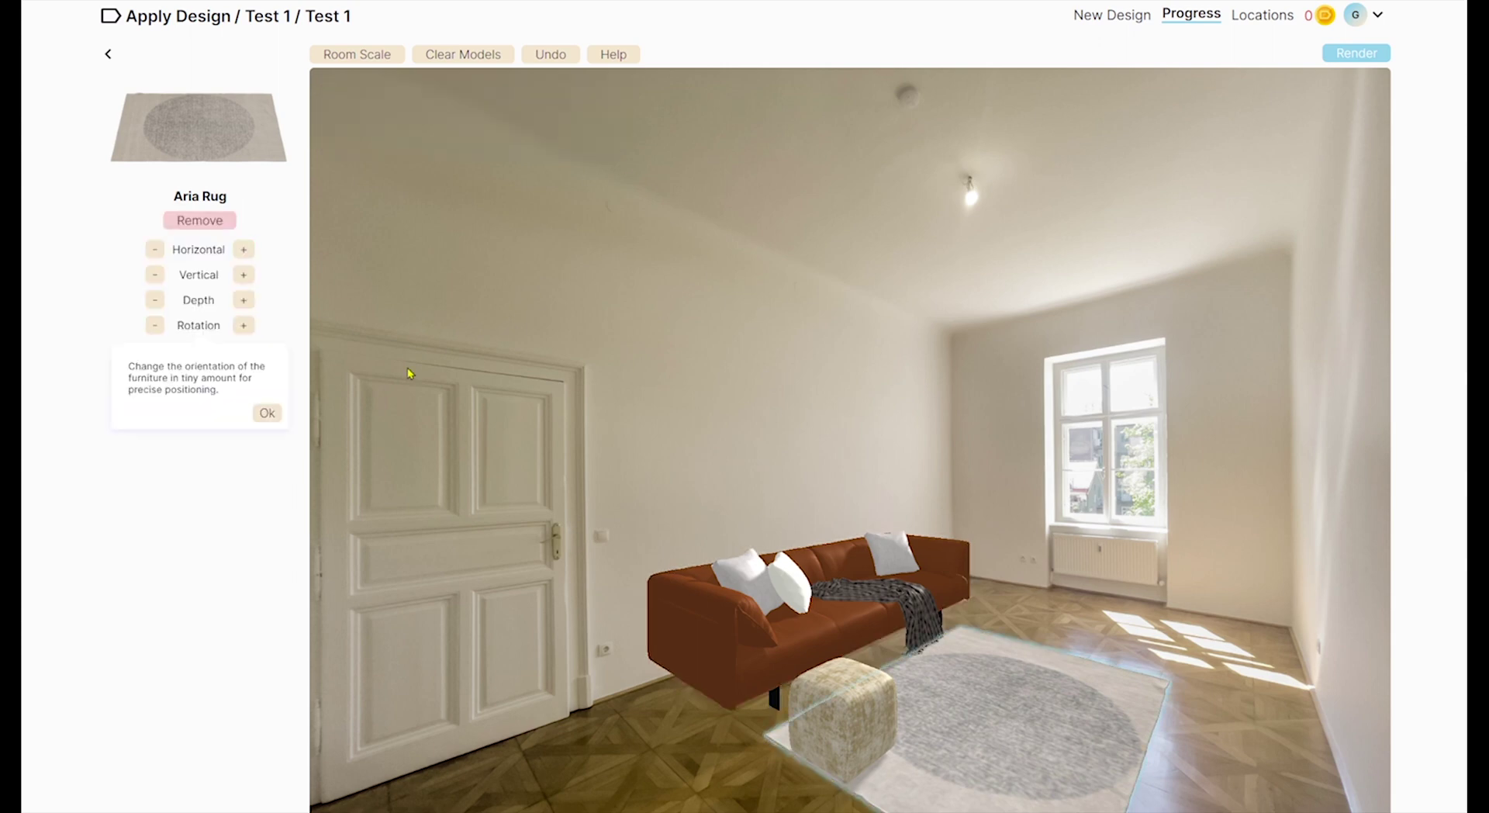
pyautogui.click(245, 253)
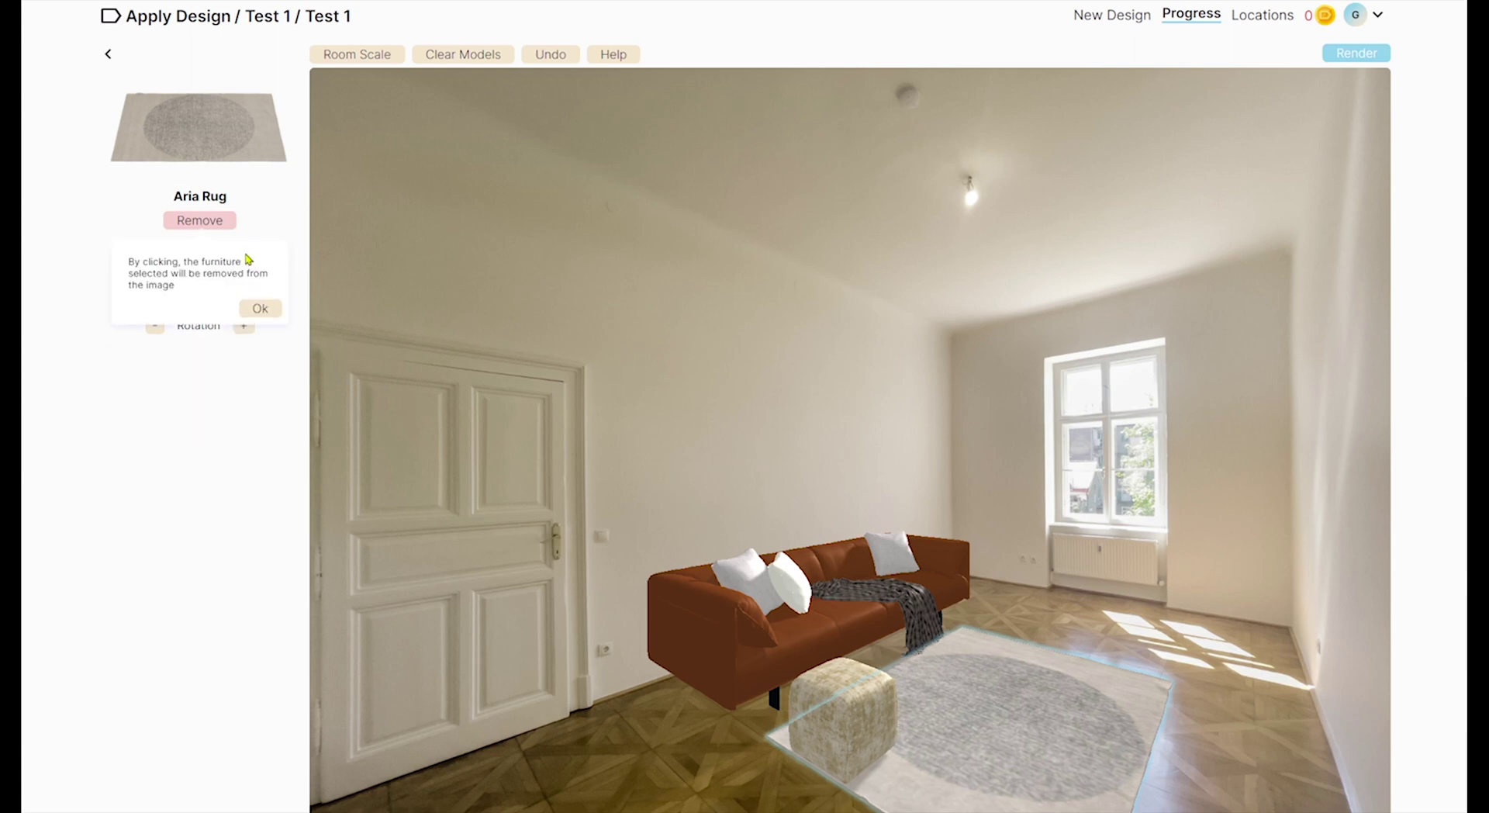
pyautogui.click(260, 310)
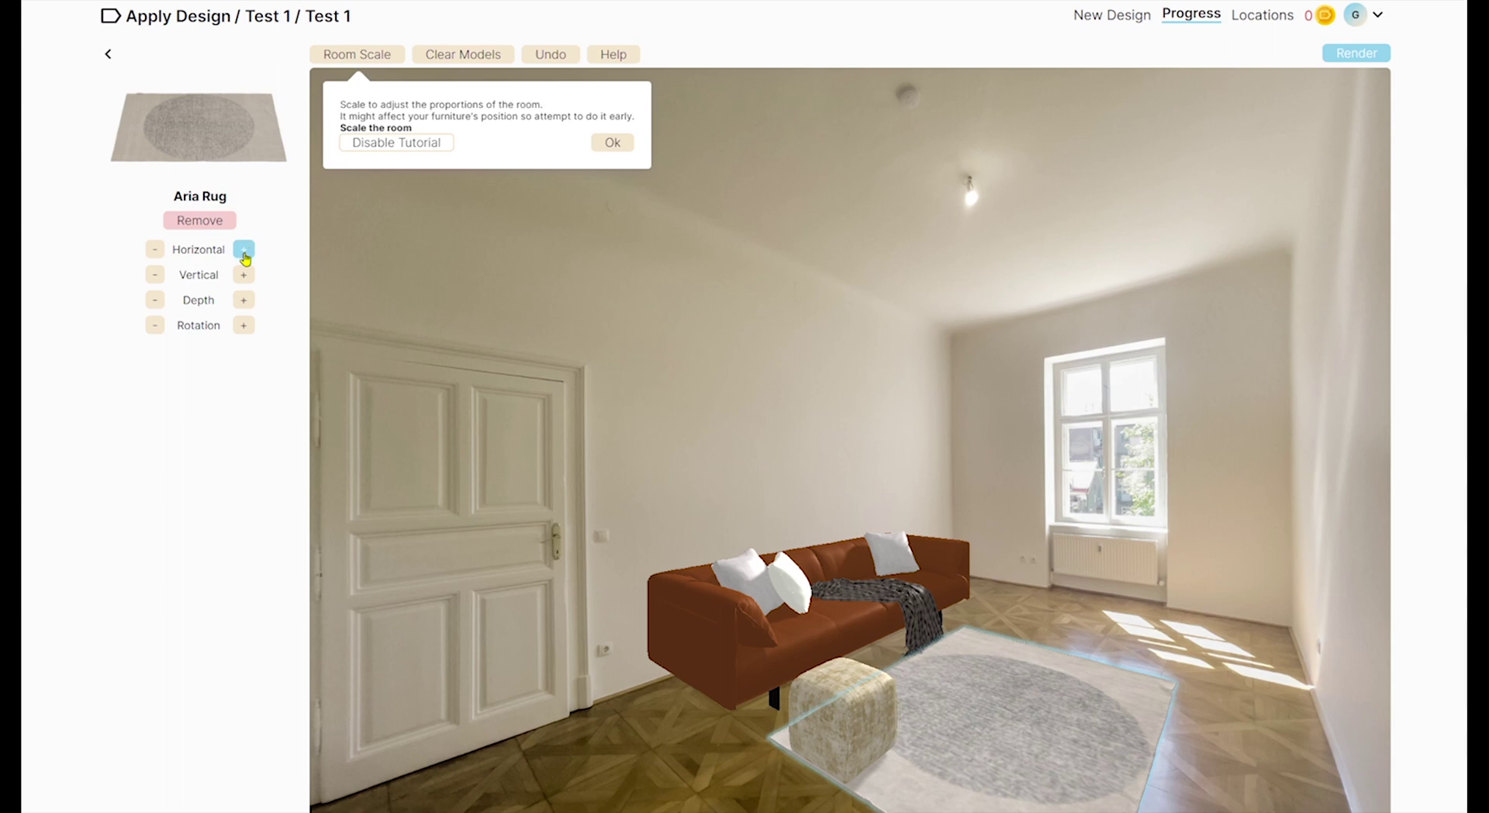
pyautogui.click(155, 250)
pyautogui.click(155, 250)
pyautogui.moveTo(1025, 689); pyautogui.dragTo(1054, 710)
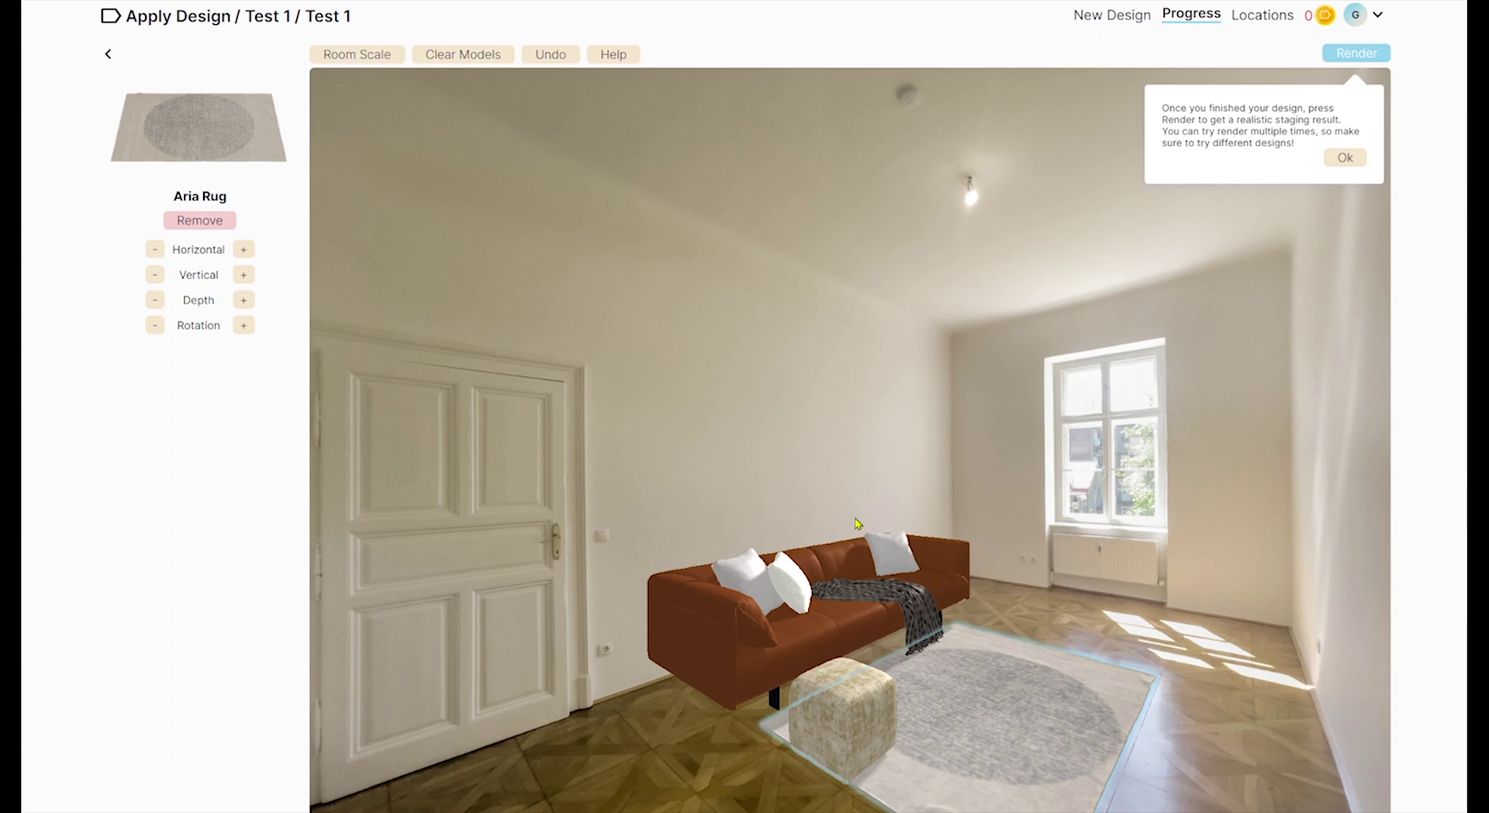
# Adjust the room scale so the placed furniture appears slightly larger
pyautogui.click(354, 61)
pyautogui.moveTo(354, 62)
pyautogui.mouseDown()
pyautogui.moveTo(339, 53)
pyautogui.moveTo(369, 54)
pyautogui.moveTo(352, 59)
pyautogui.mouseUp()
pyautogui.moveTo(958, 677); pyautogui.dragTo(980, 683)
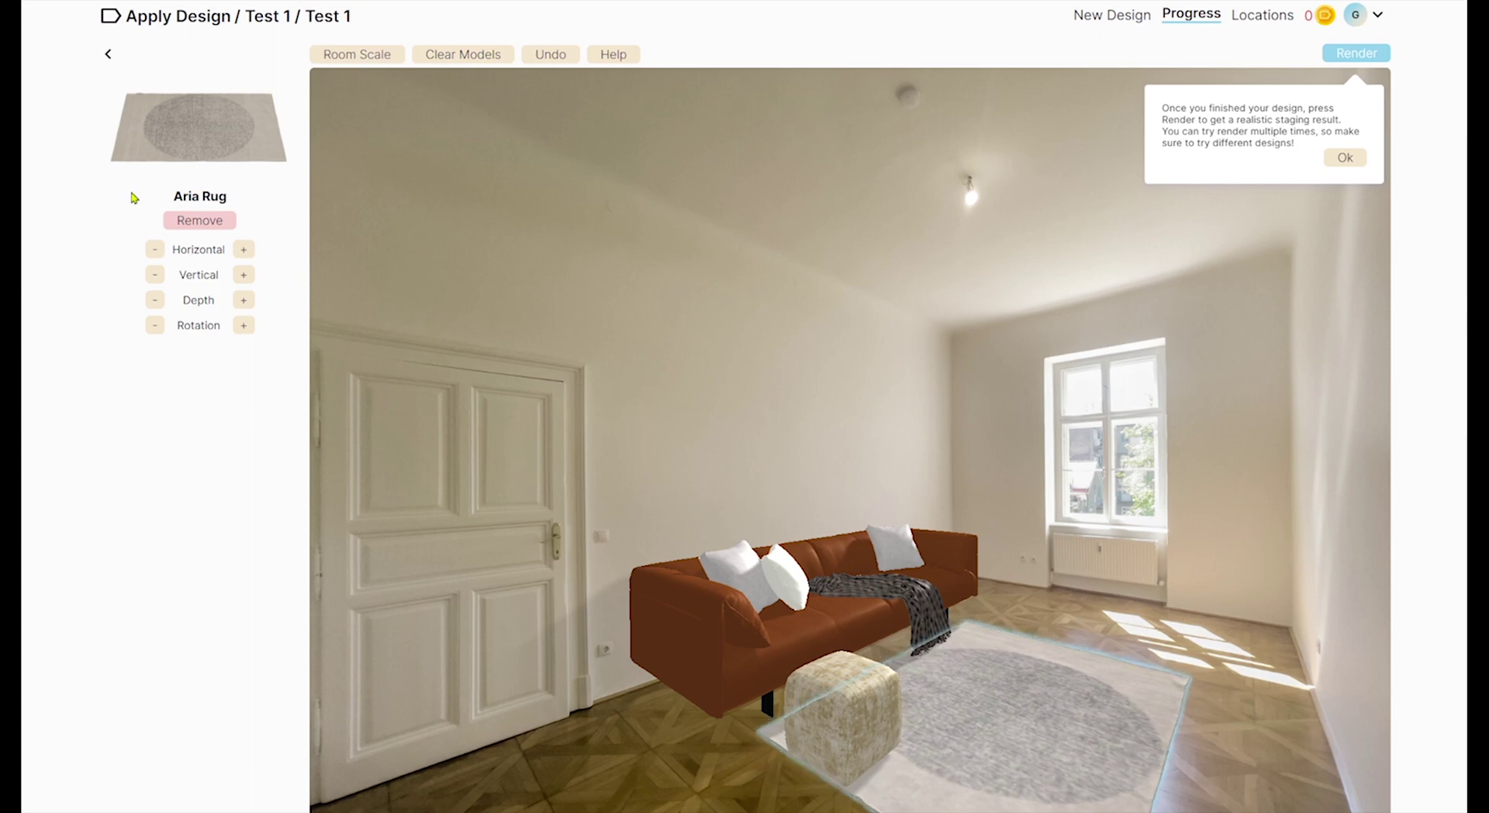
# Add the Big Palm from the plants category and place it behind the far end of the sofa
pyautogui.click(108, 54)
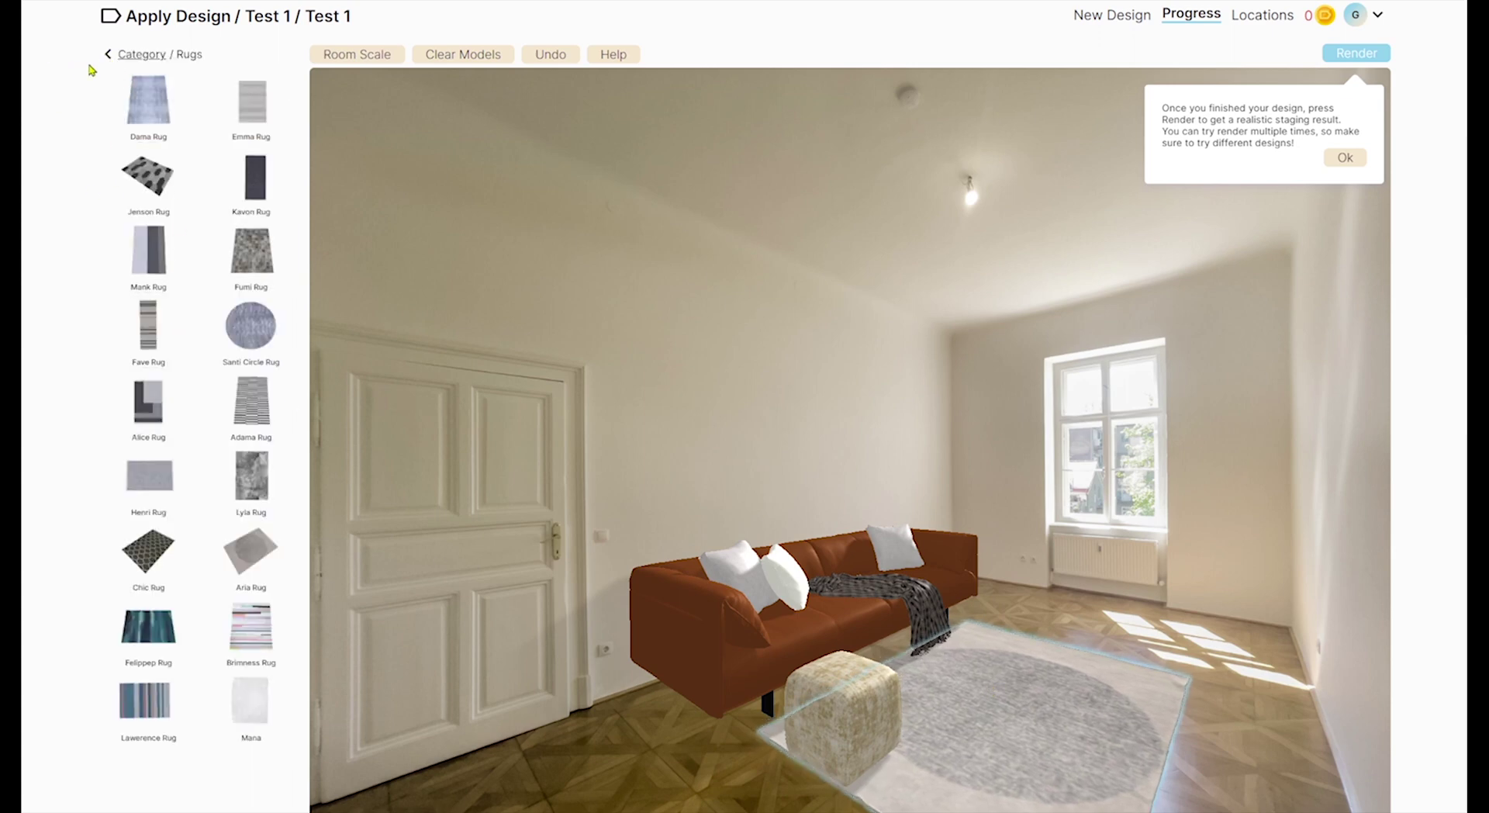
pyautogui.click(108, 54)
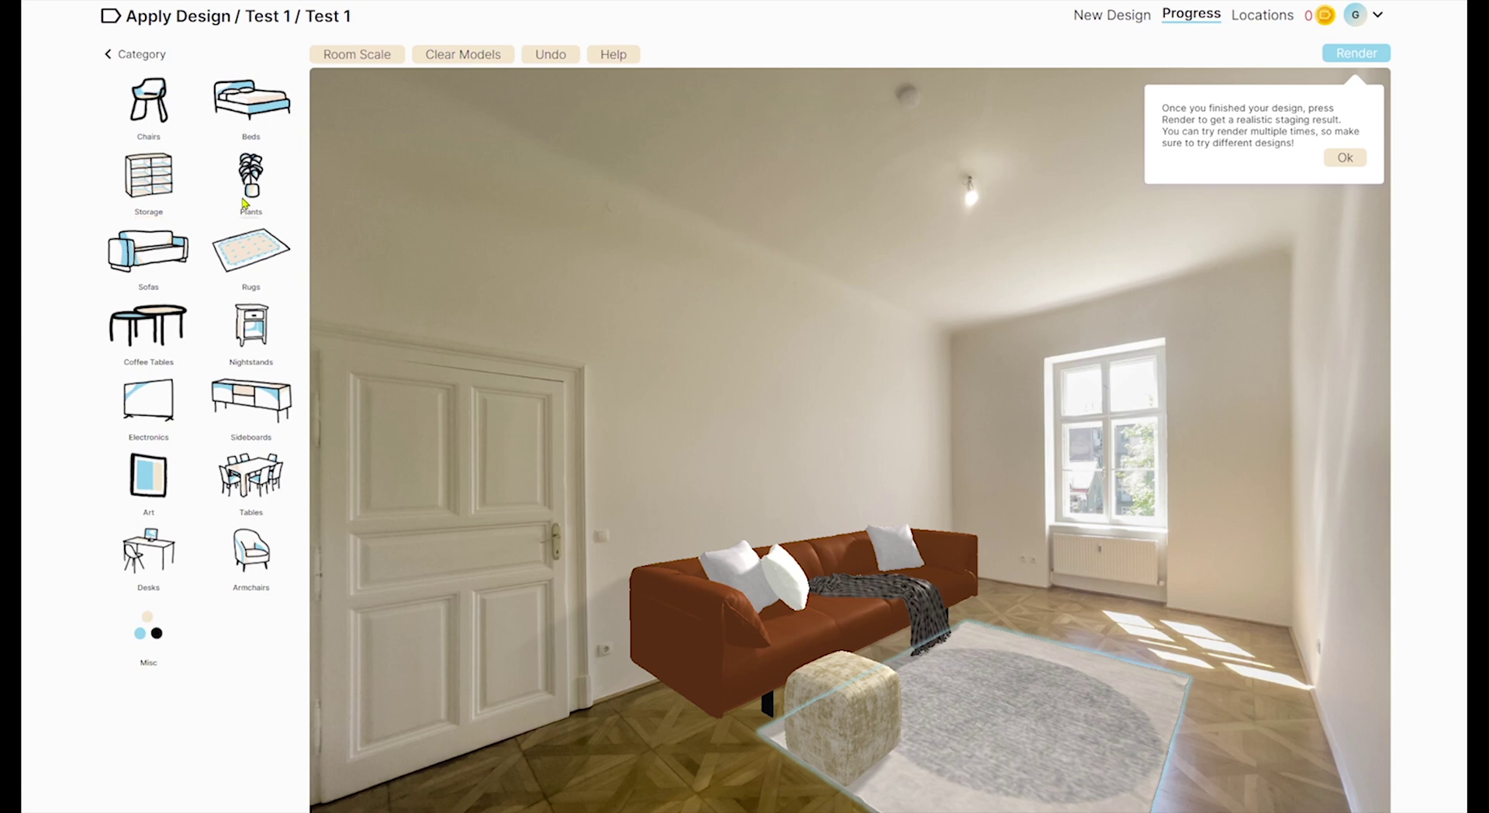
pyautogui.click(243, 202)
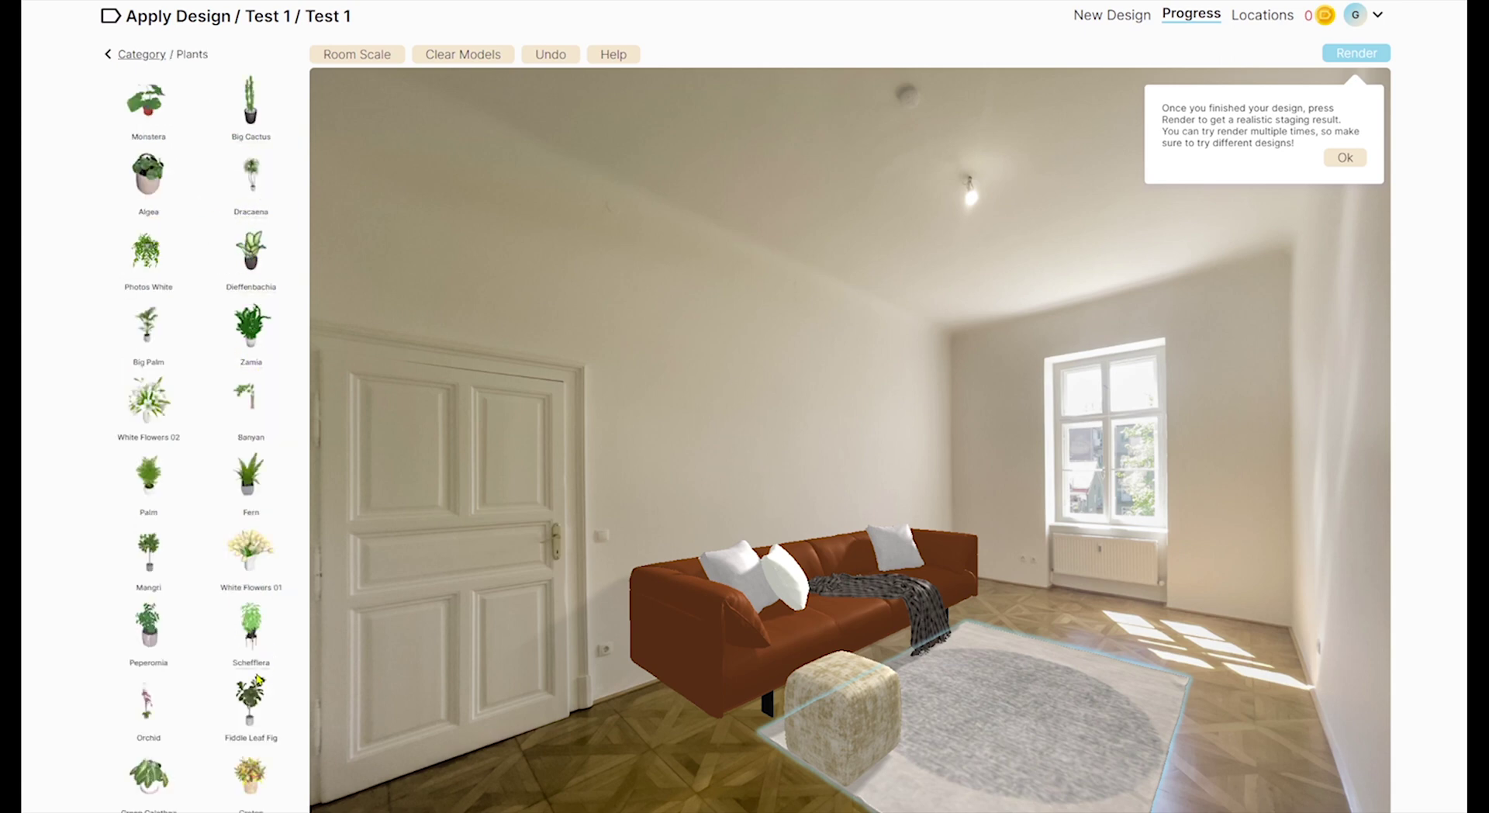
pyautogui.click(150, 335)
pyautogui.click(200, 256)
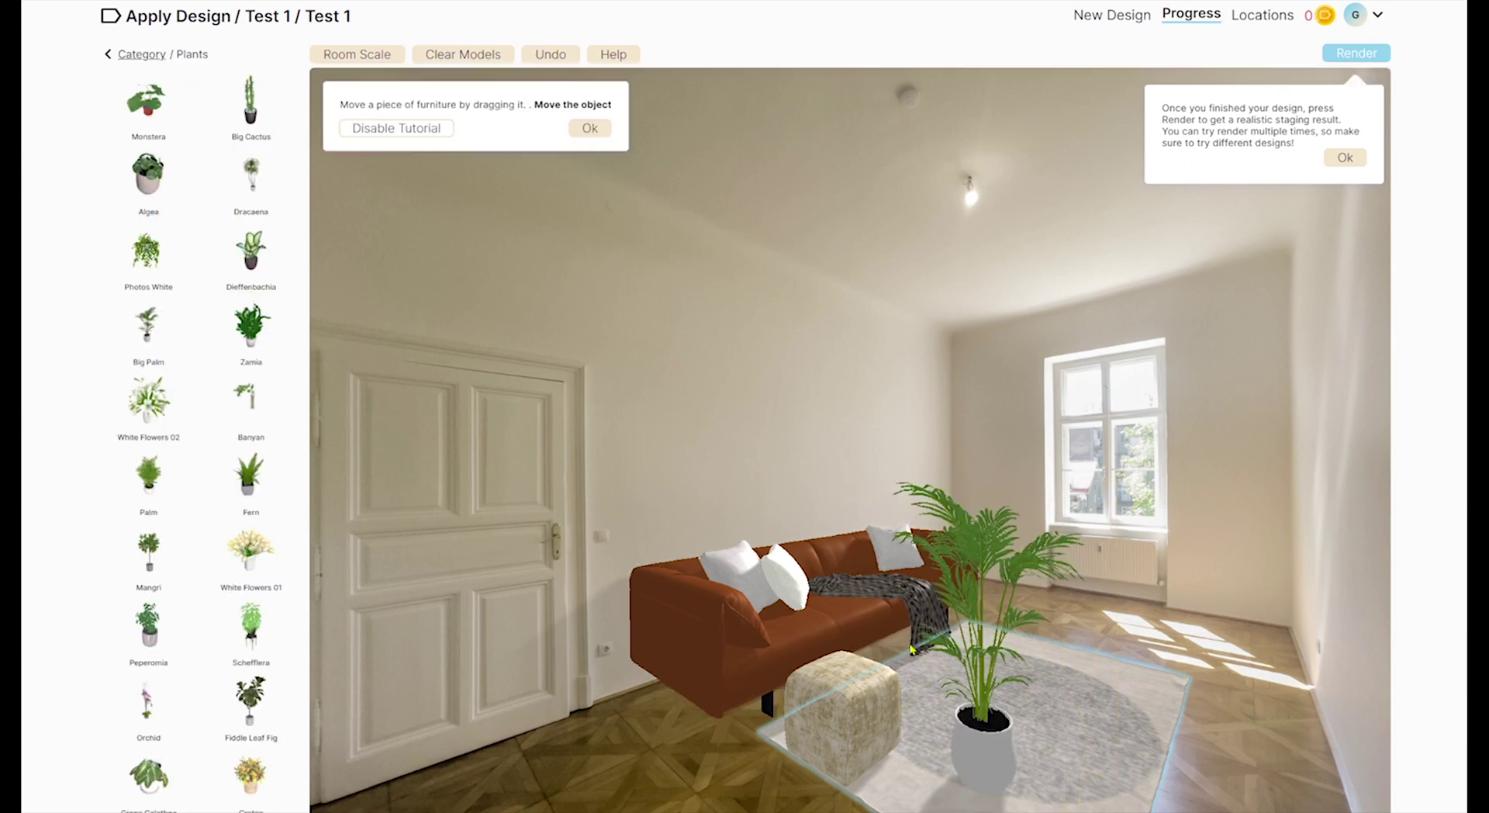
pyautogui.moveTo(1043, 712); pyautogui.dragTo(975, 543)
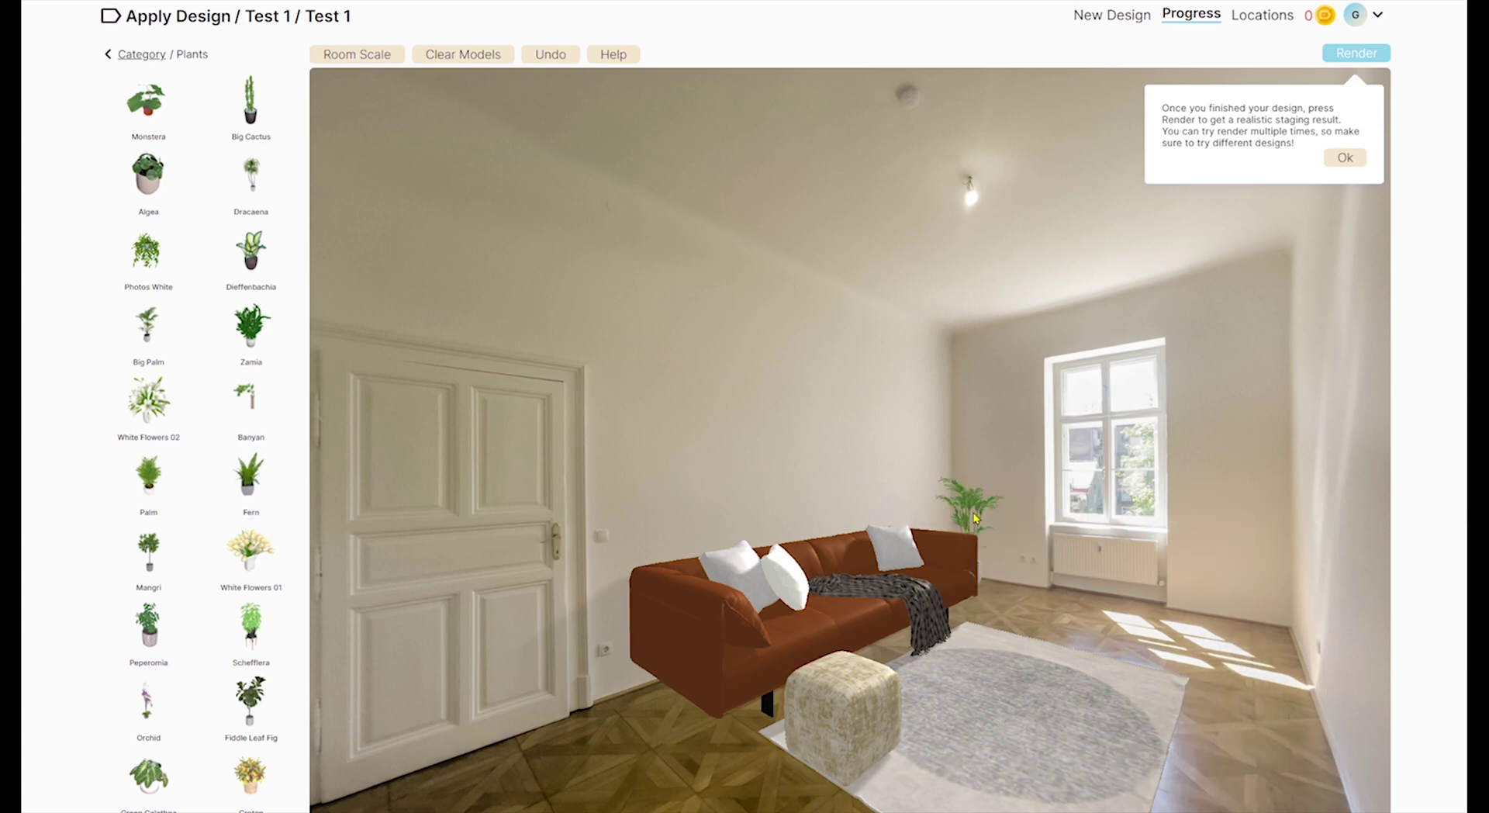
# Add the Aria Coffee Table, rotate it, and place it on the rug in front of the sofa
pyautogui.click(109, 56)
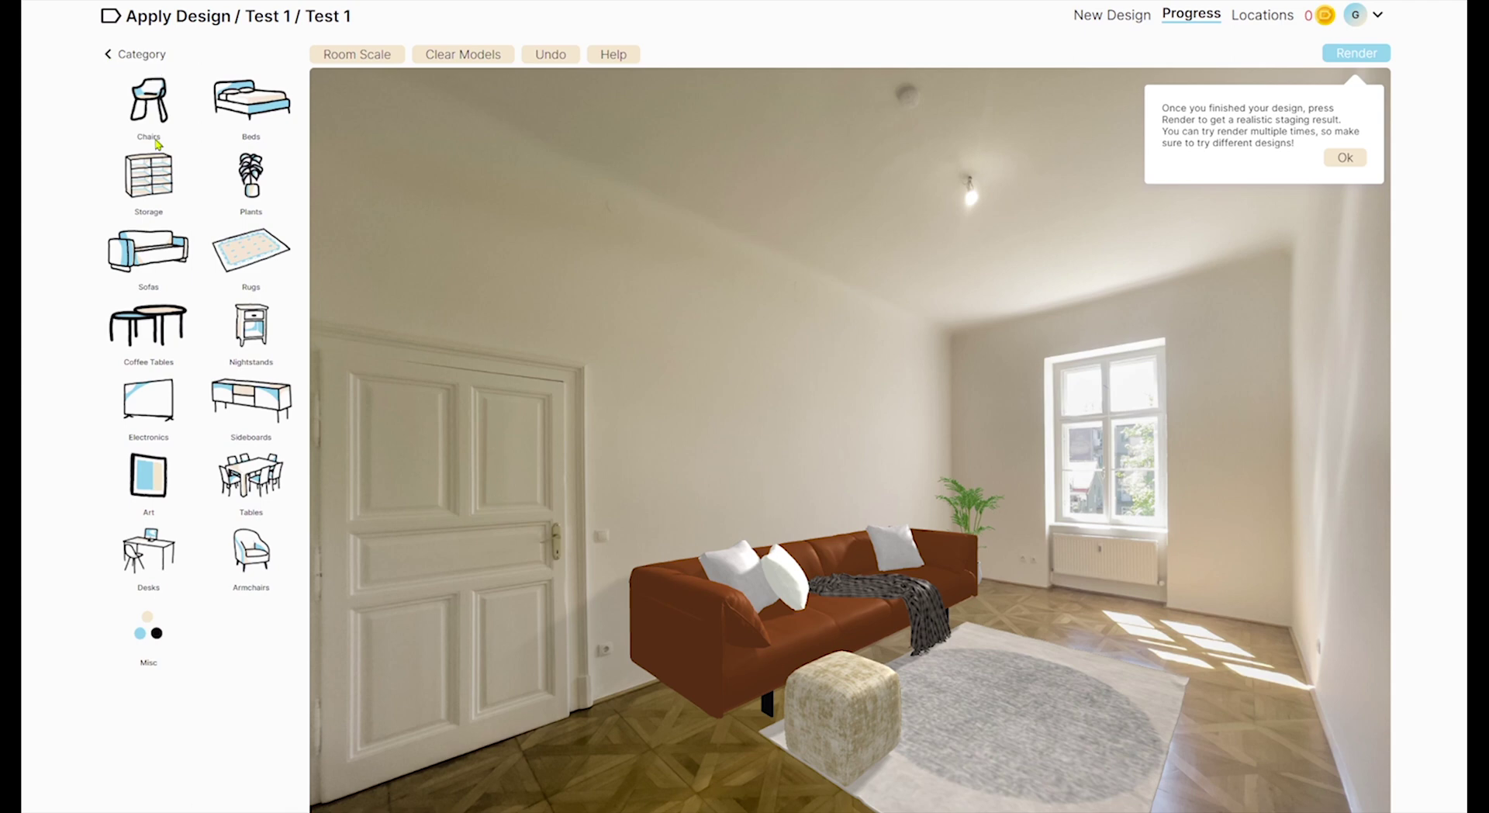
pyautogui.click(176, 339)
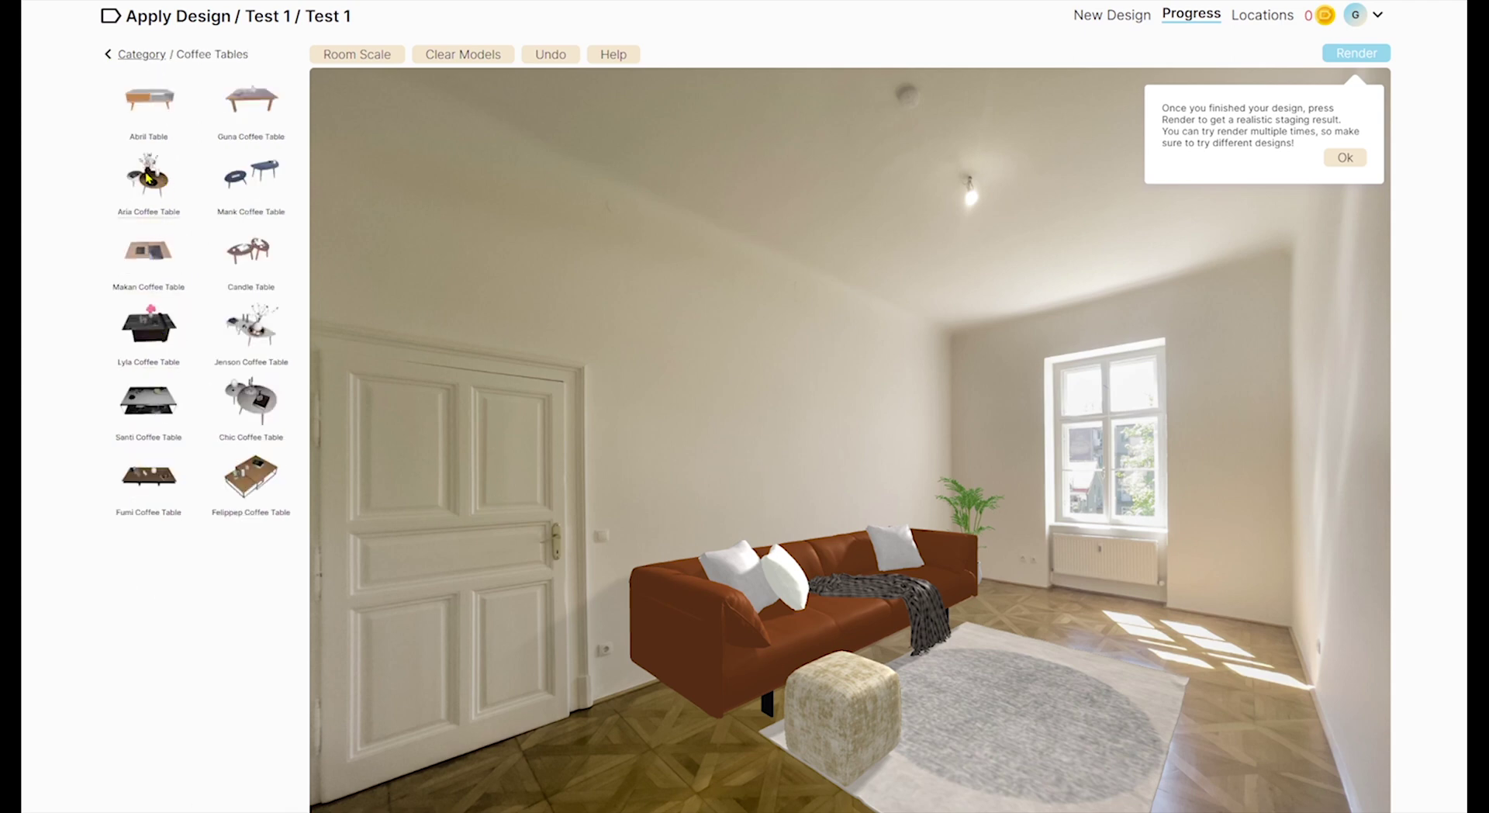
pyautogui.click(148, 177)
pyautogui.click(199, 234)
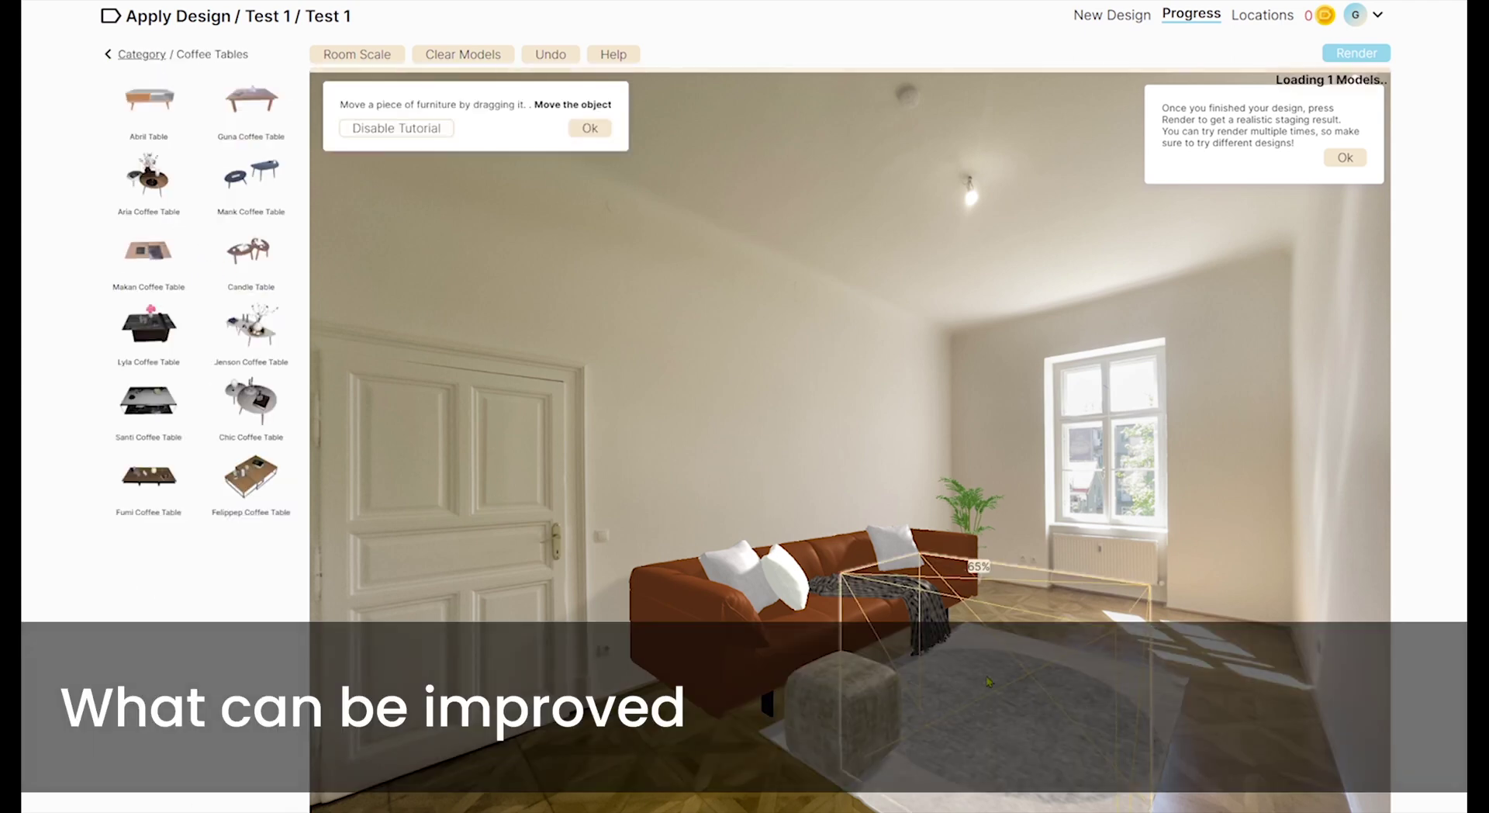
pyautogui.moveTo(1008, 710); pyautogui.dragTo(999, 653)
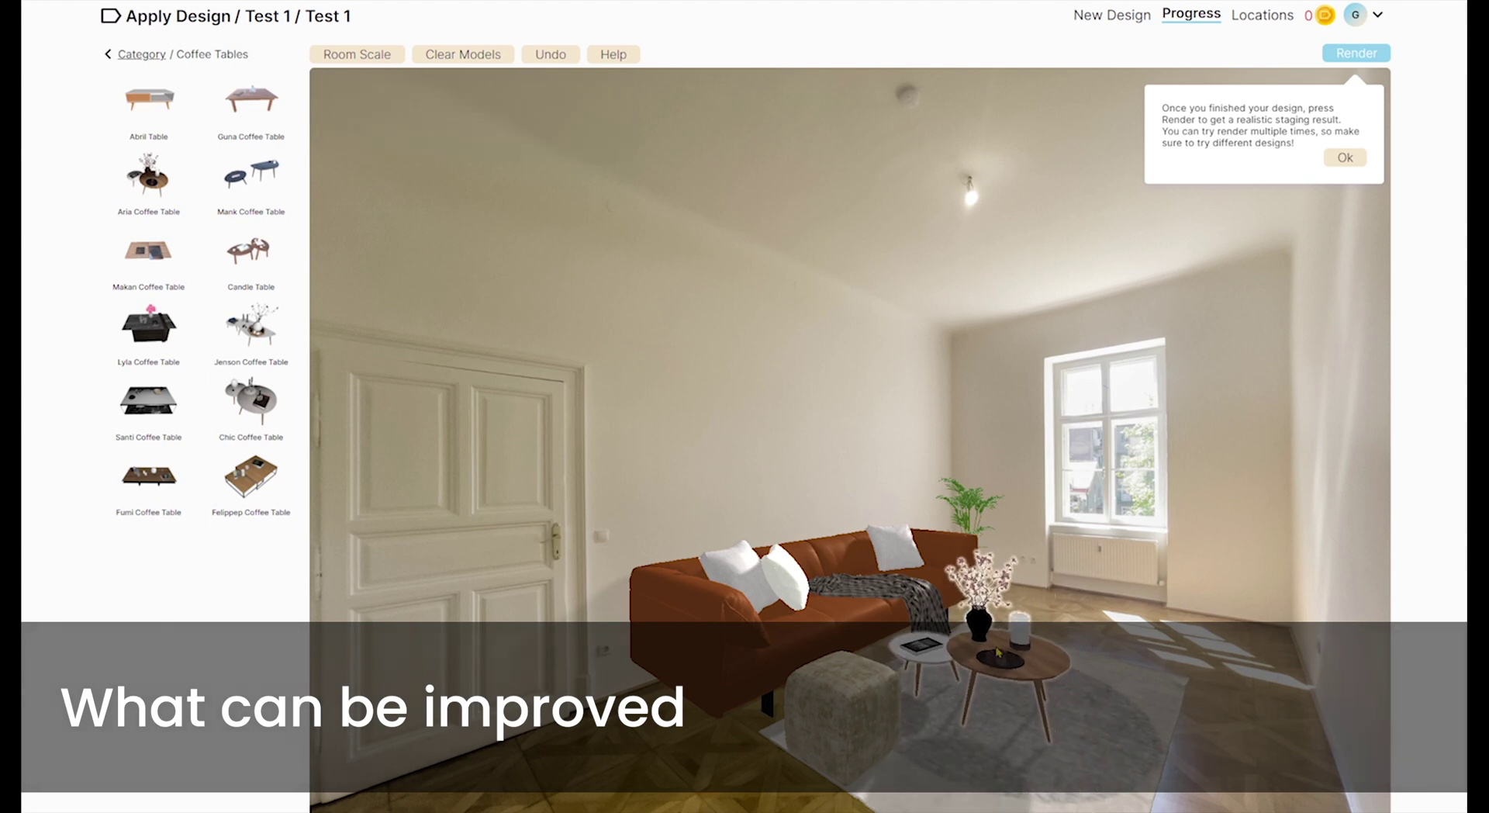
pyautogui.moveTo(999, 653); pyautogui.dragTo(1101, 656, button='right')
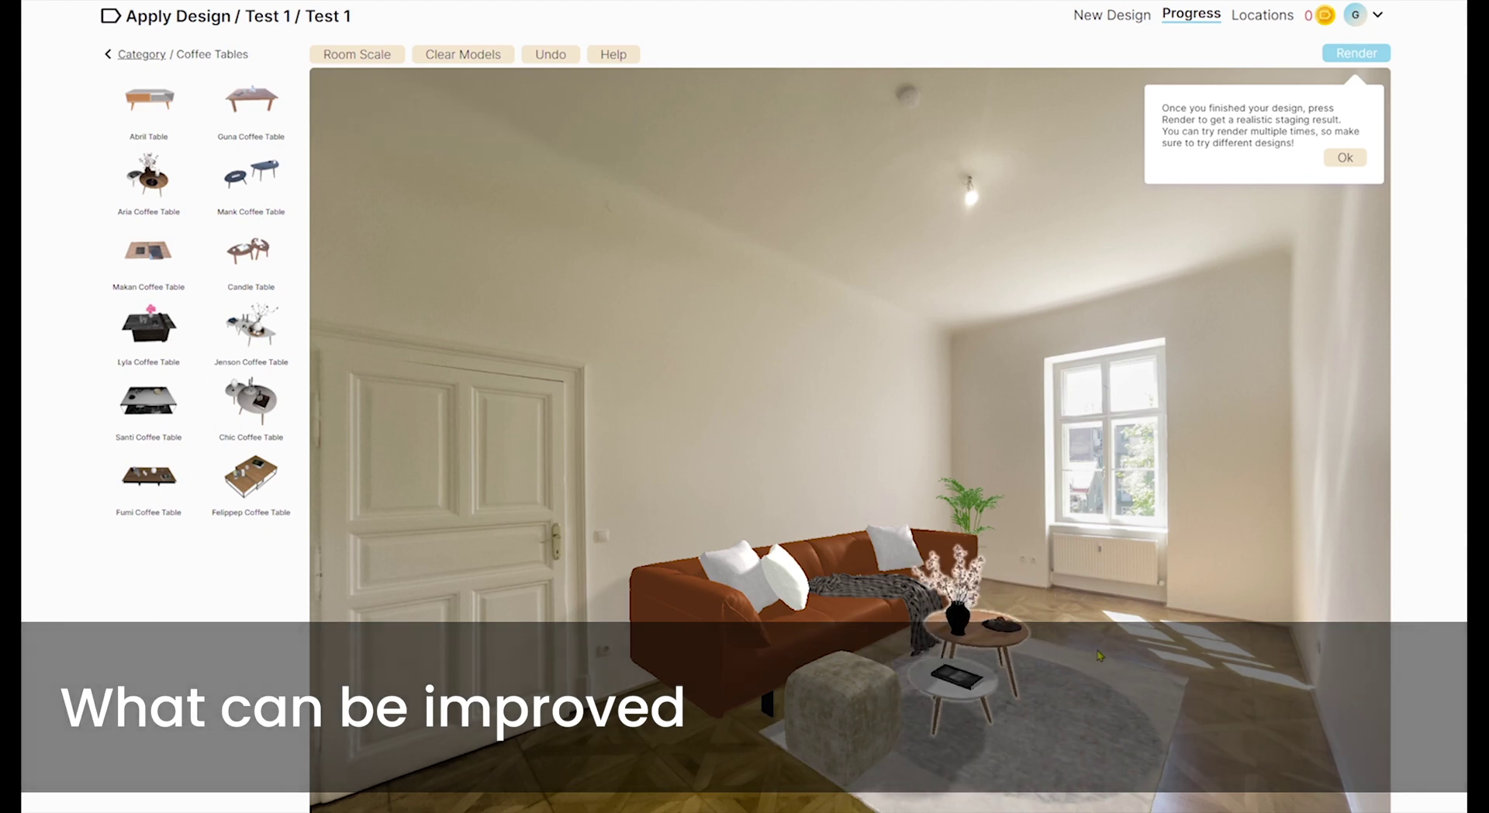
pyautogui.moveTo(981, 643); pyautogui.dragTo(995, 661)
# Move the Santi Stool to the floor near the window and add a second Santi Stool beside it
pyautogui.moveTo(875, 711); pyautogui.dragTo(1058, 609)
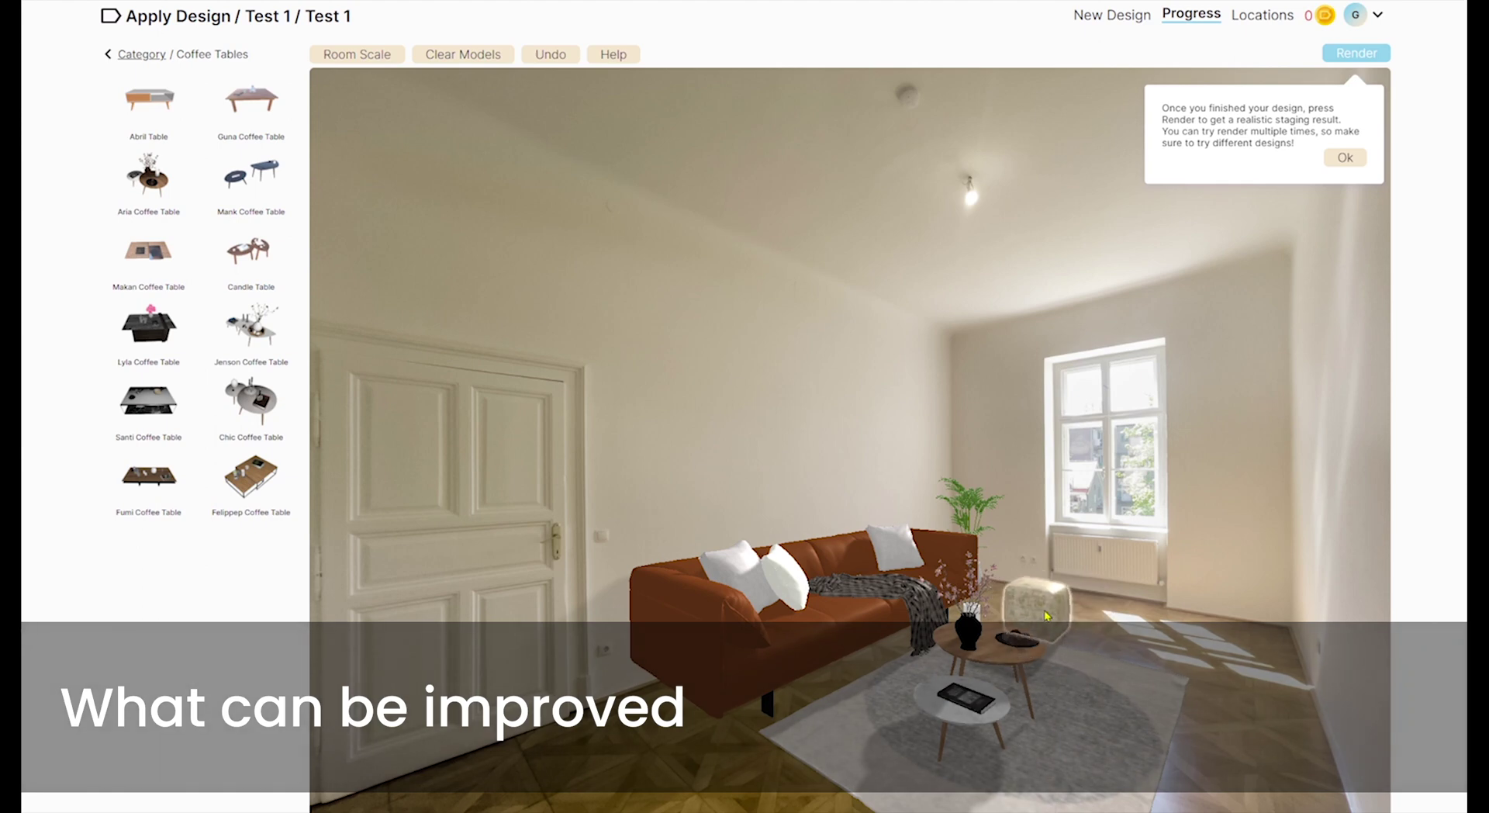
pyautogui.moveTo(982, 668); pyautogui.dragTo(970, 655)
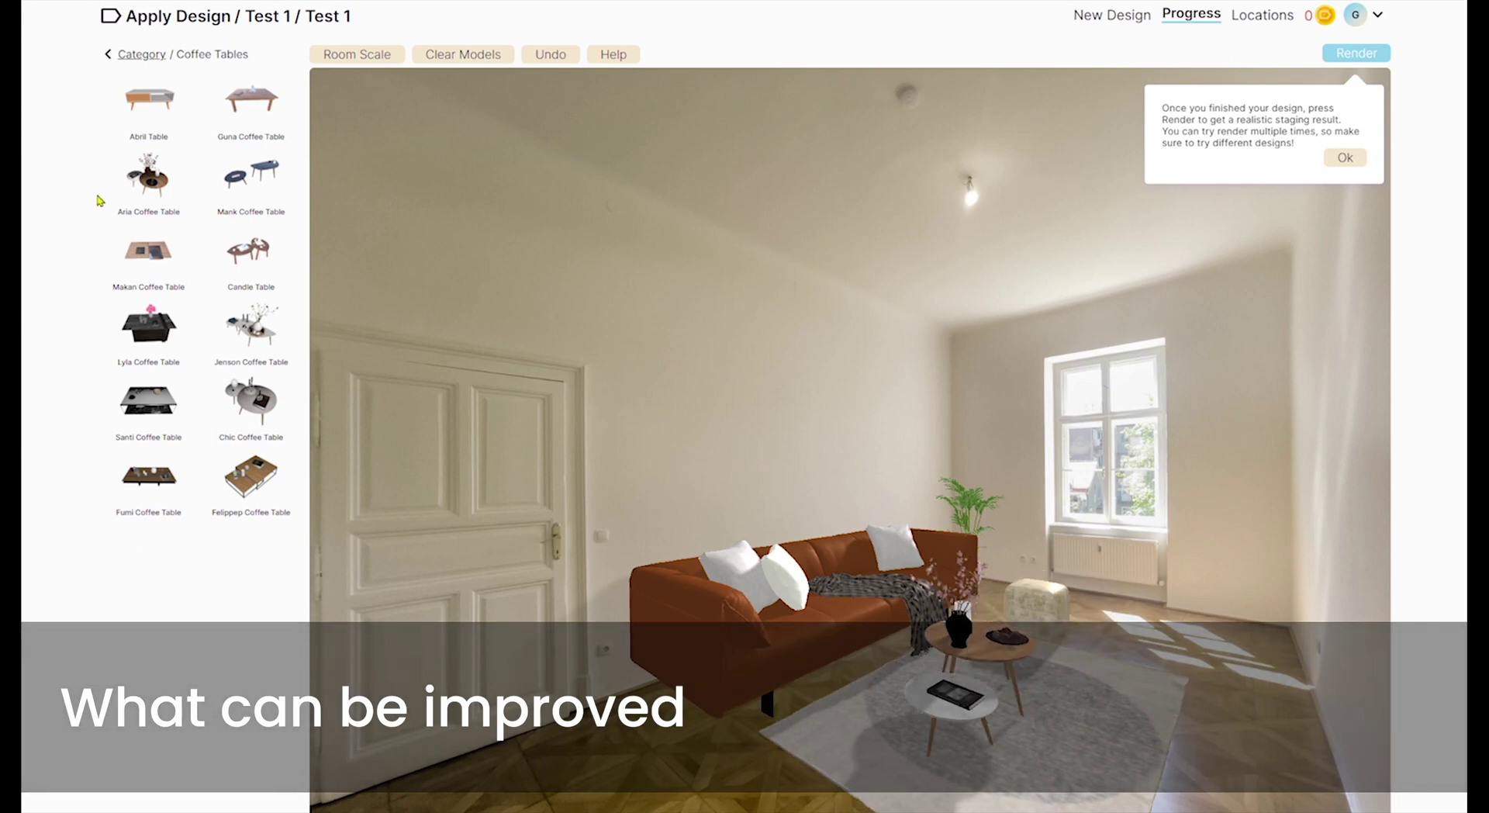
pyautogui.click(107, 55)
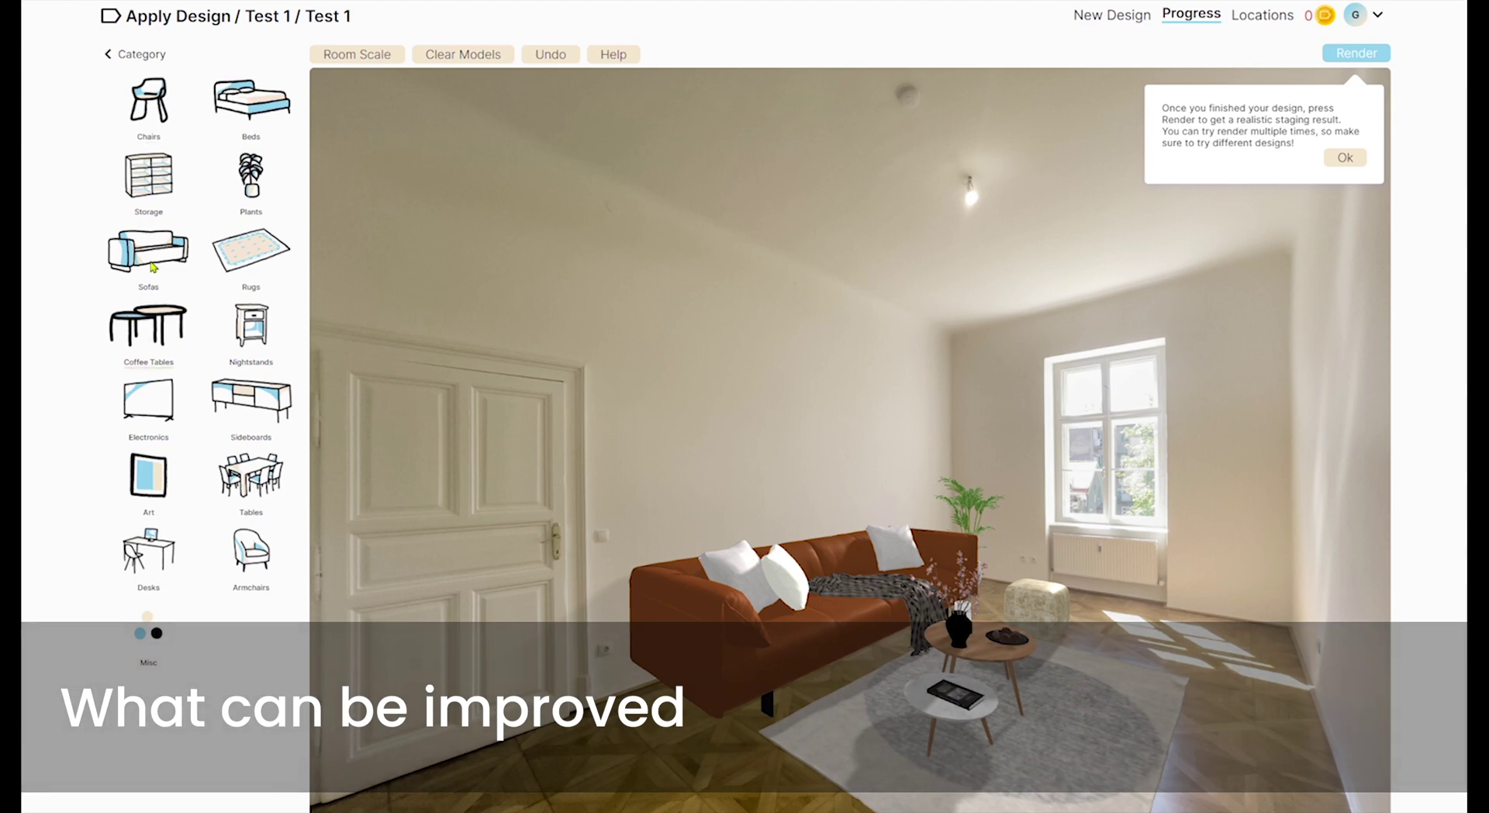
pyautogui.click(148, 242)
pyautogui.click(145, 260)
pyautogui.click(200, 240)
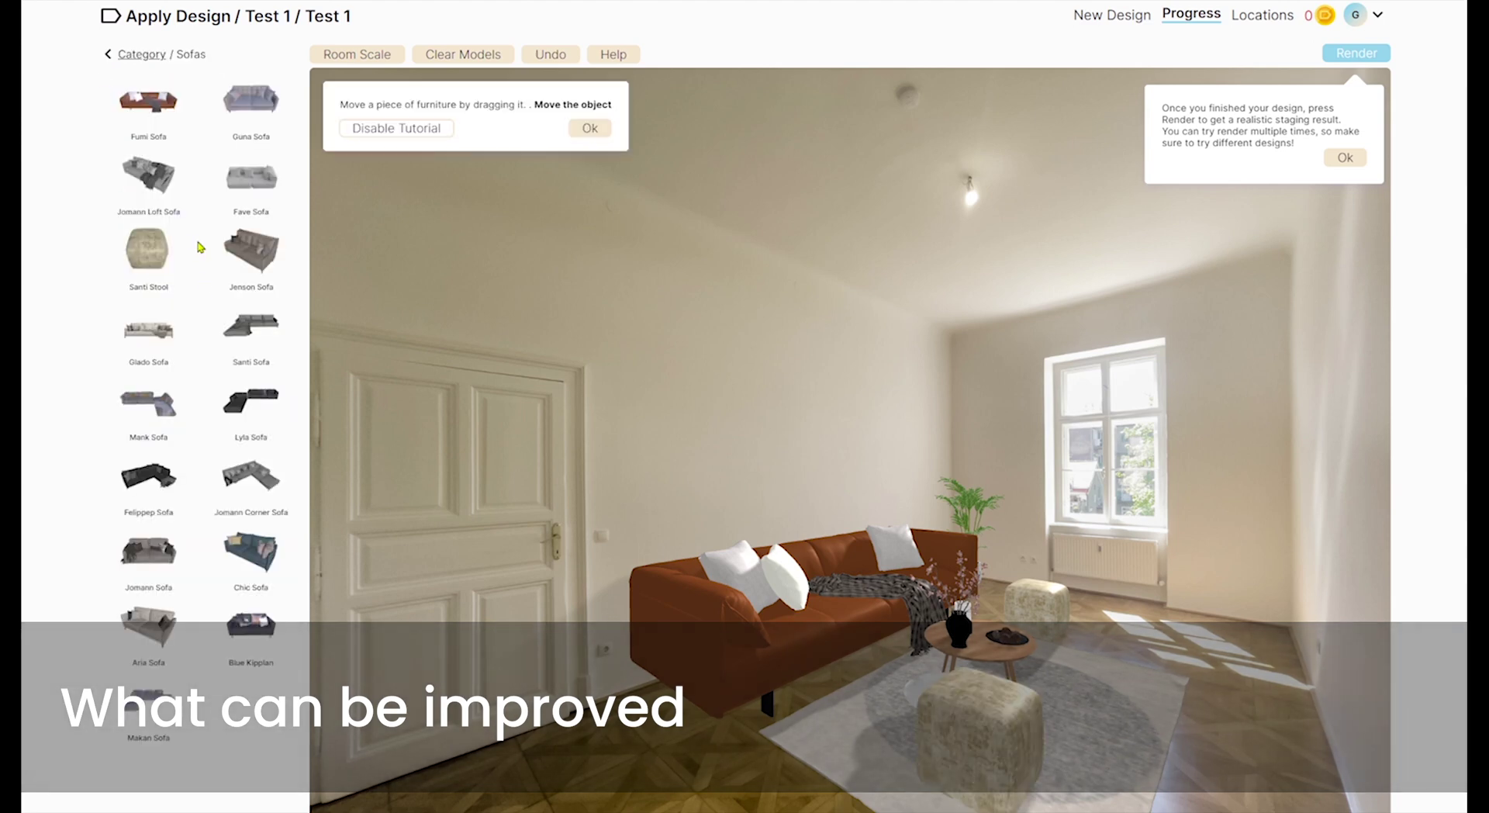
pyautogui.moveTo(921, 696); pyautogui.dragTo(1059, 657)
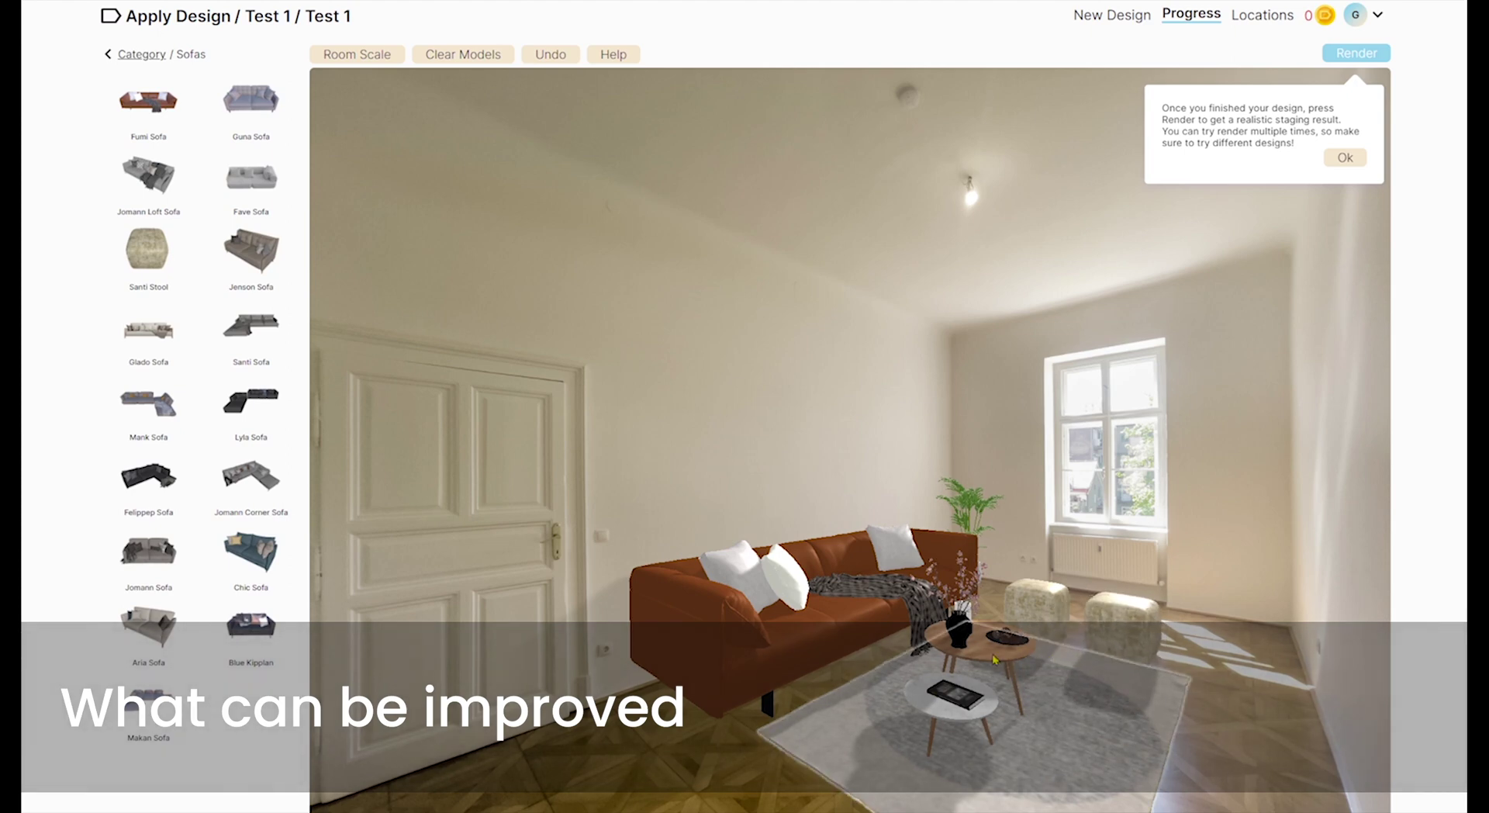
# Add Painting 04 from the art category and hang it on the wall above the sofa
pyautogui.click(108, 59)
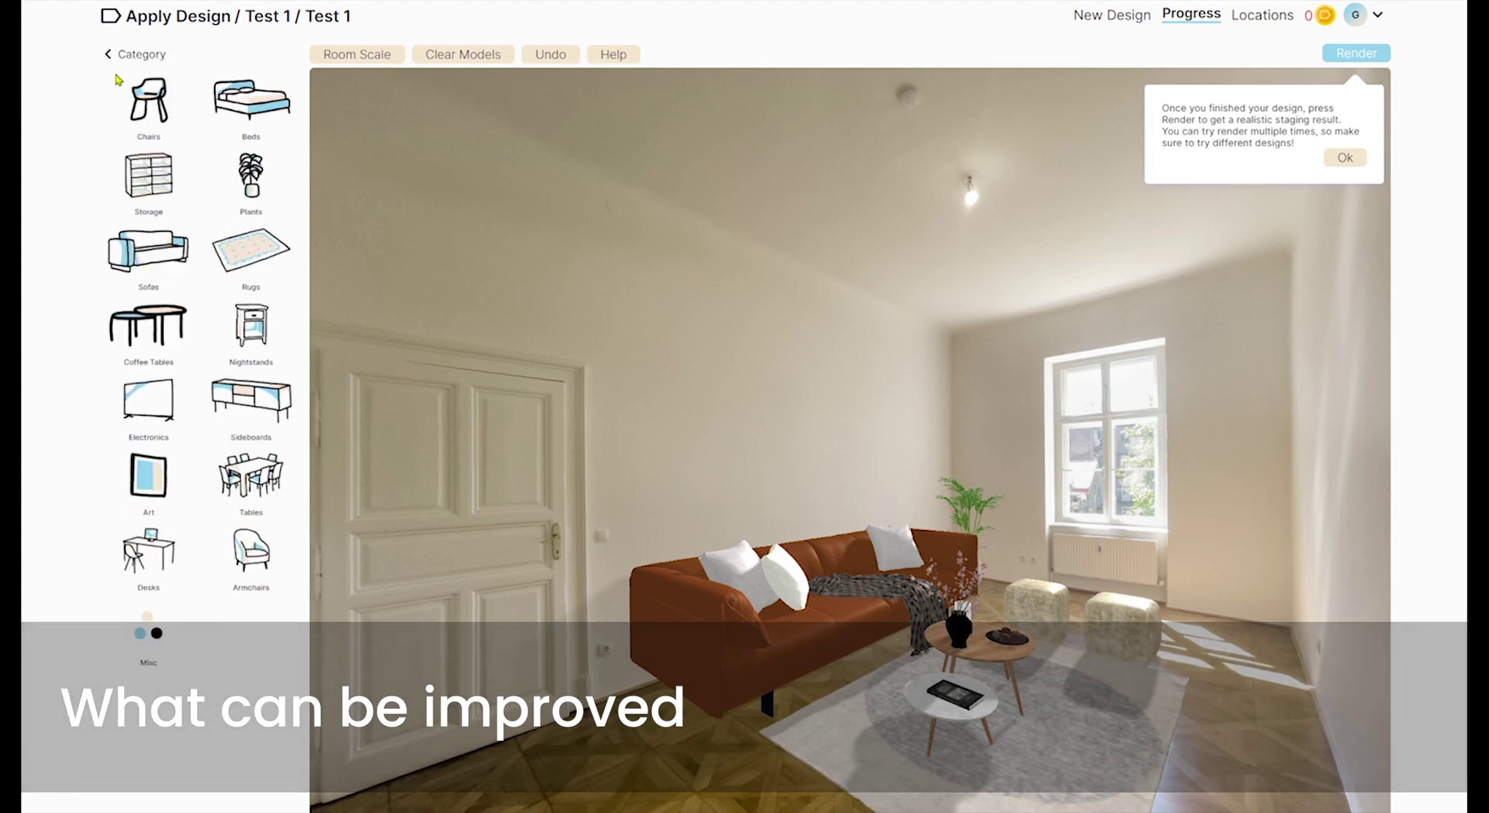
pyautogui.click(155, 478)
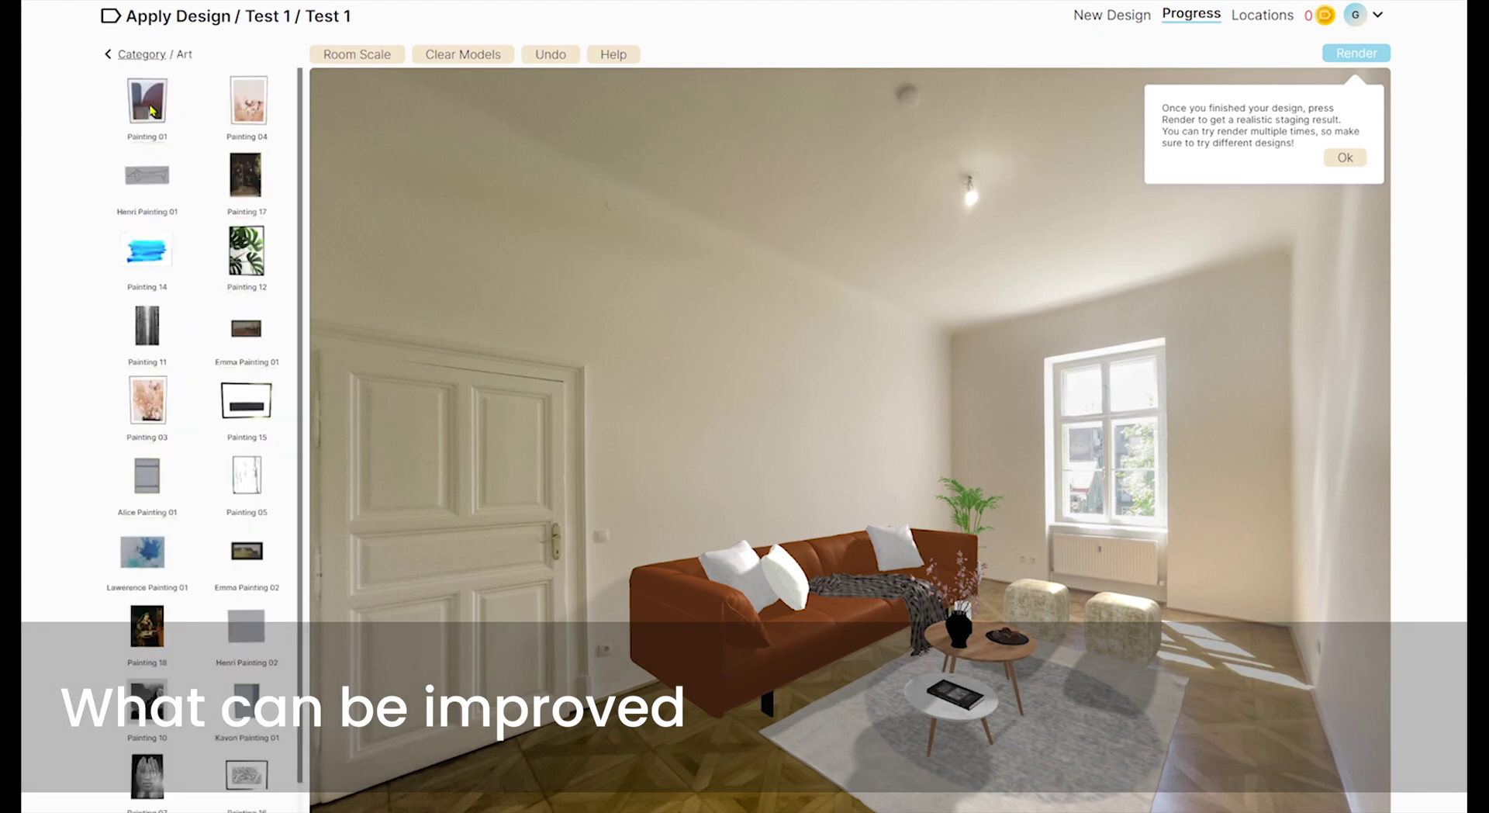
pyautogui.click(237, 106)
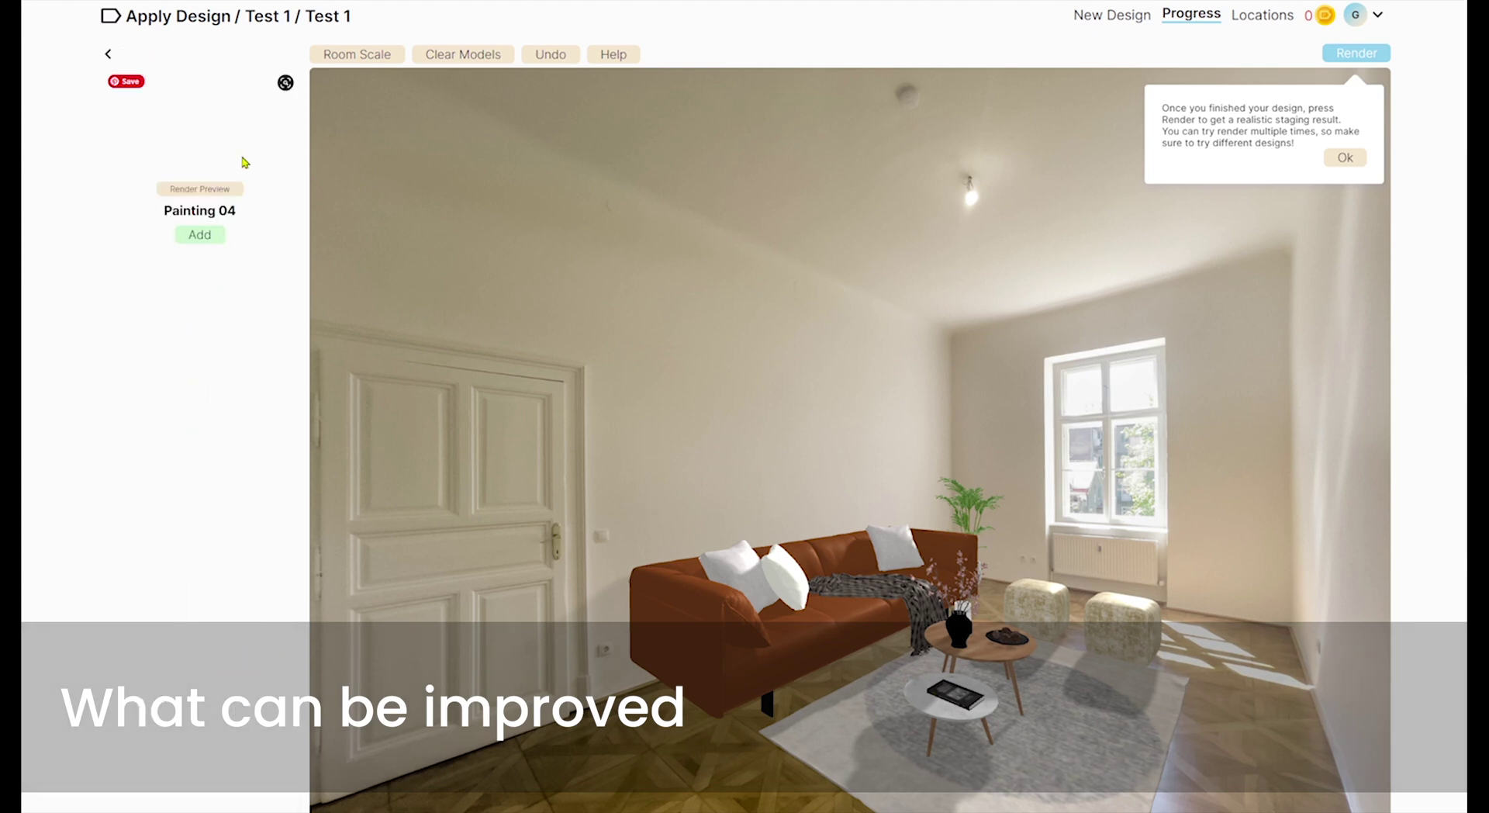
pyautogui.click(200, 234)
pyautogui.moveTo(1032, 726)
pyautogui.mouseDown()
pyautogui.moveTo(756, 461)
pyautogui.moveTo(755, 359)
pyautogui.moveTo(753, 383)
pyautogui.mouseUp()
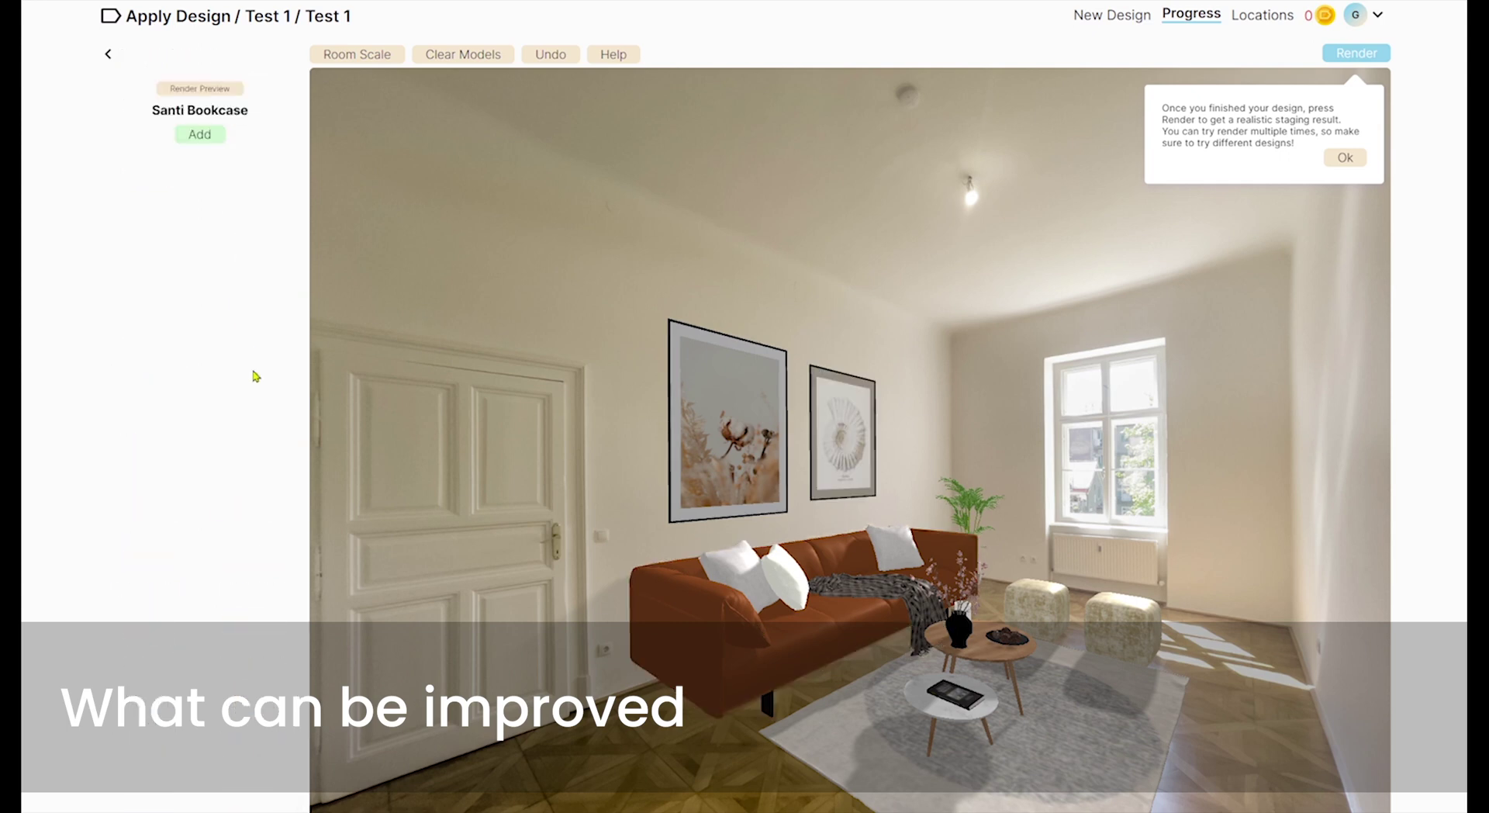
# Add the Santi Bookcase in the corner behind the sofa, moving the Big Palm out of the way
pyautogui.click(200, 226)
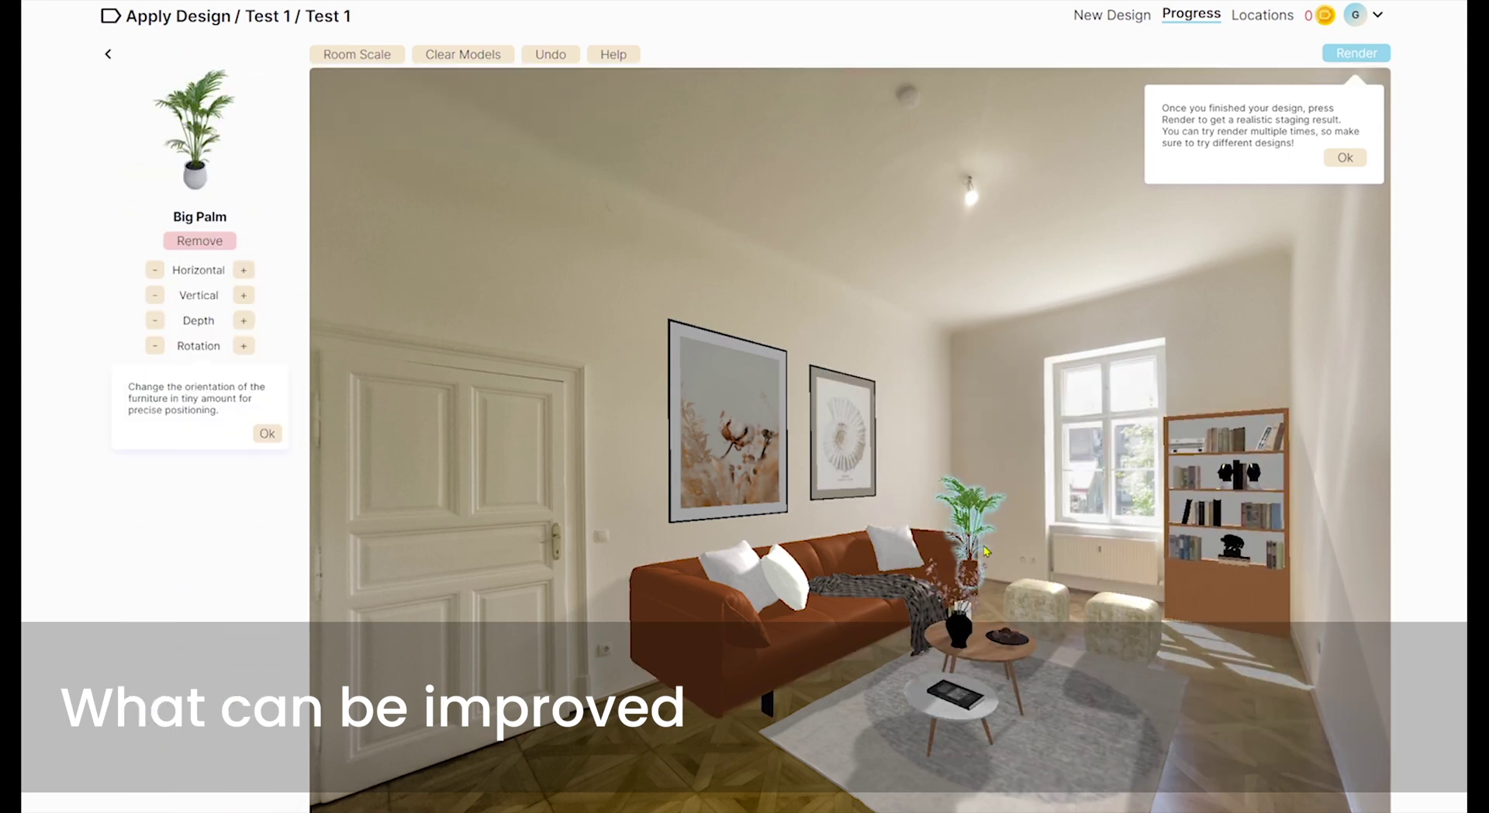
pyautogui.moveTo(1229, 596)
pyautogui.mouseDown()
pyautogui.moveTo(974, 562)
pyautogui.moveTo(857, 465)
pyautogui.moveTo(885, 373)
pyautogui.moveTo(719, 499)
pyautogui.moveTo(1118, 551)
pyautogui.moveTo(559, 659)
pyautogui.mouseUp()
pyautogui.click(981, 504)
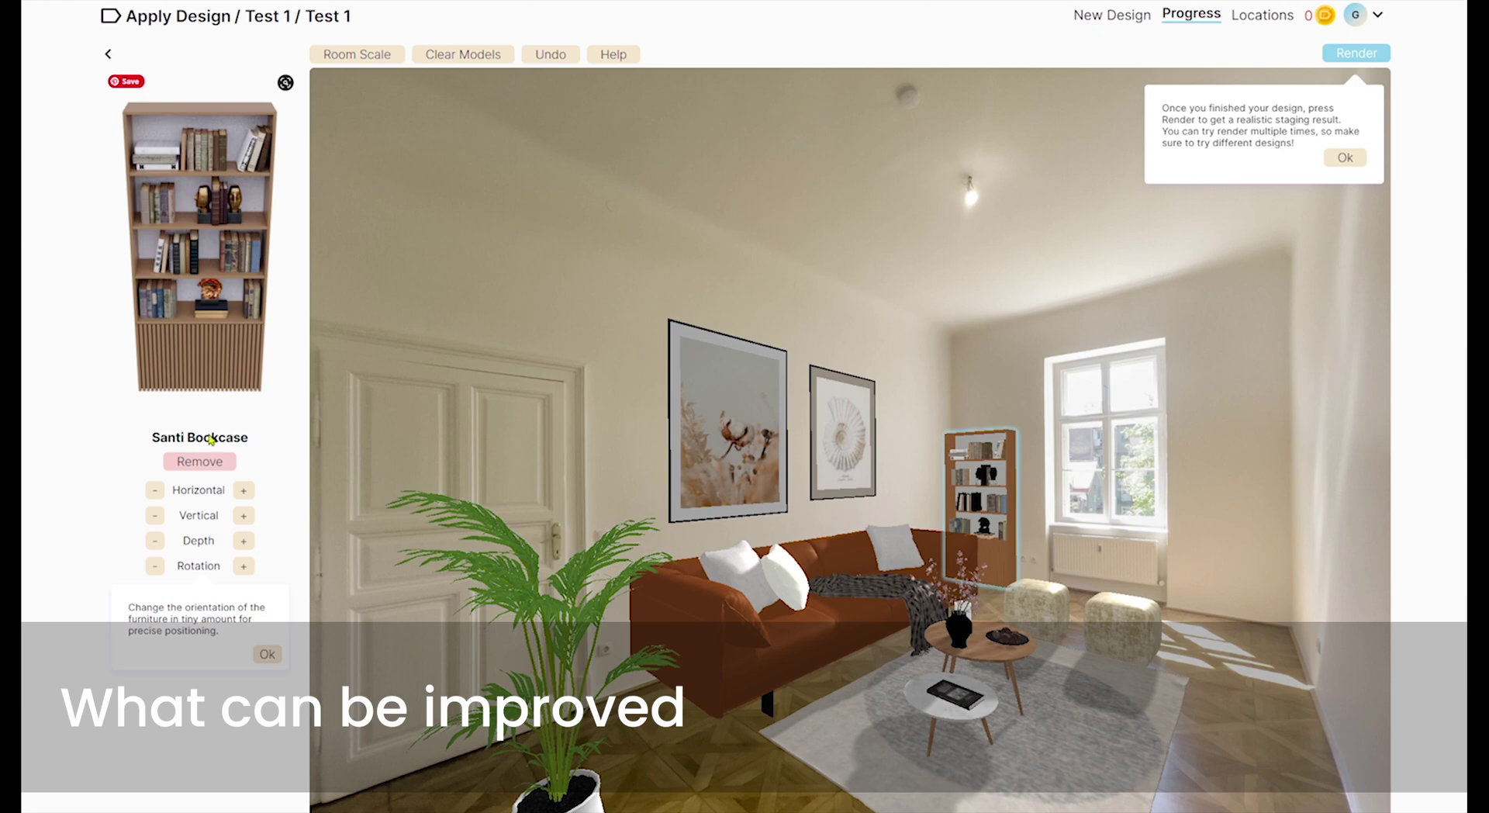
# Add a second Santi Bookcase on the other side of the window and move the Big Palm beside the corner bookcase
pyautogui.click(108, 54)
pyautogui.click(250, 324)
pyautogui.click(206, 476)
pyautogui.moveTo(915, 682); pyautogui.dragTo(1246, 572)
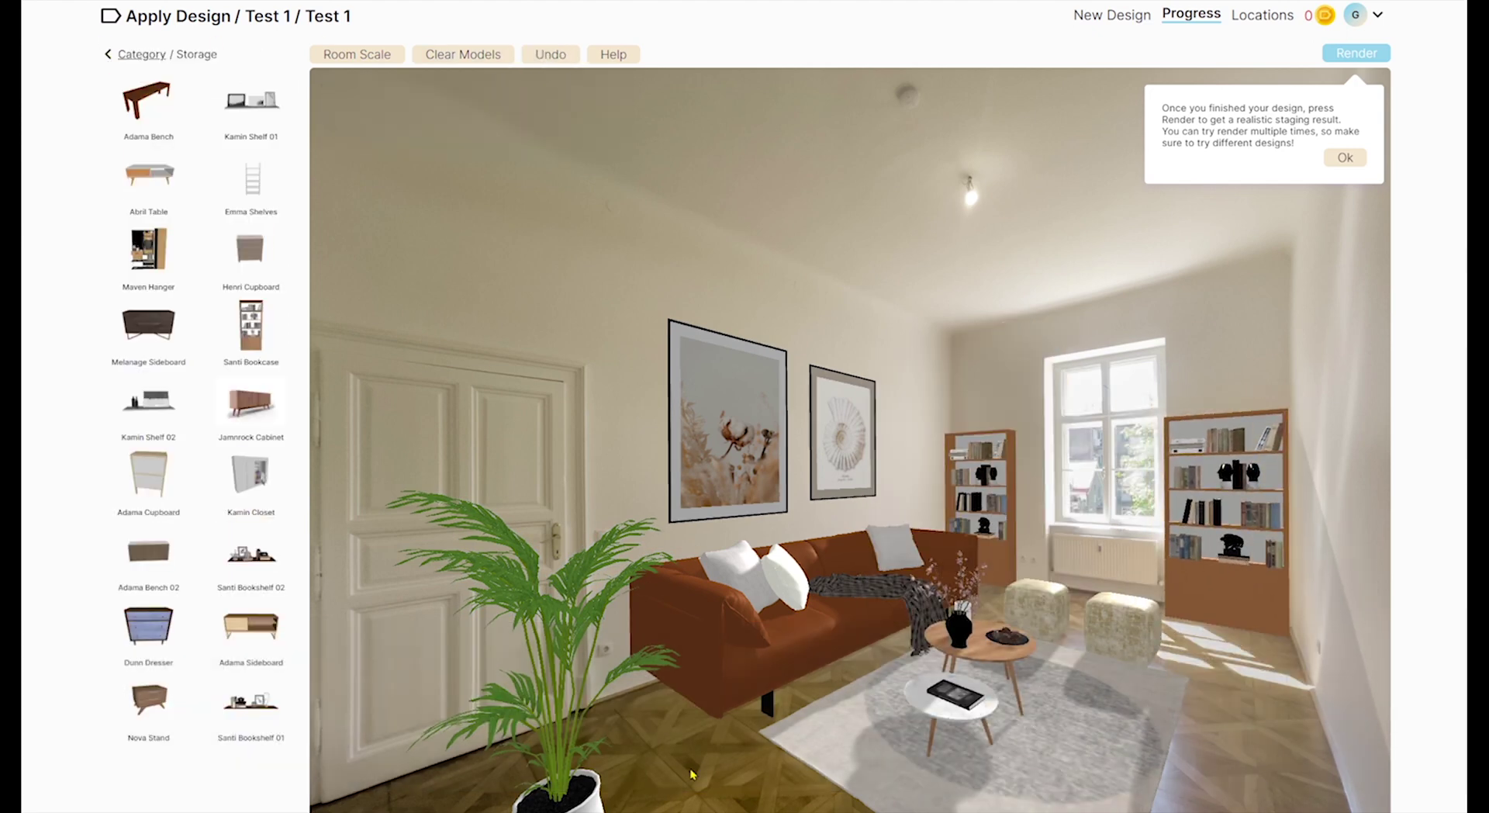
pyautogui.moveTo(430, 629); pyautogui.dragTo(1031, 570)
# Try the Adama Sideboard along the side wall opposite the sofa
pyautogui.click(108, 54)
pyautogui.click(286, 409)
pyautogui.click(246, 254)
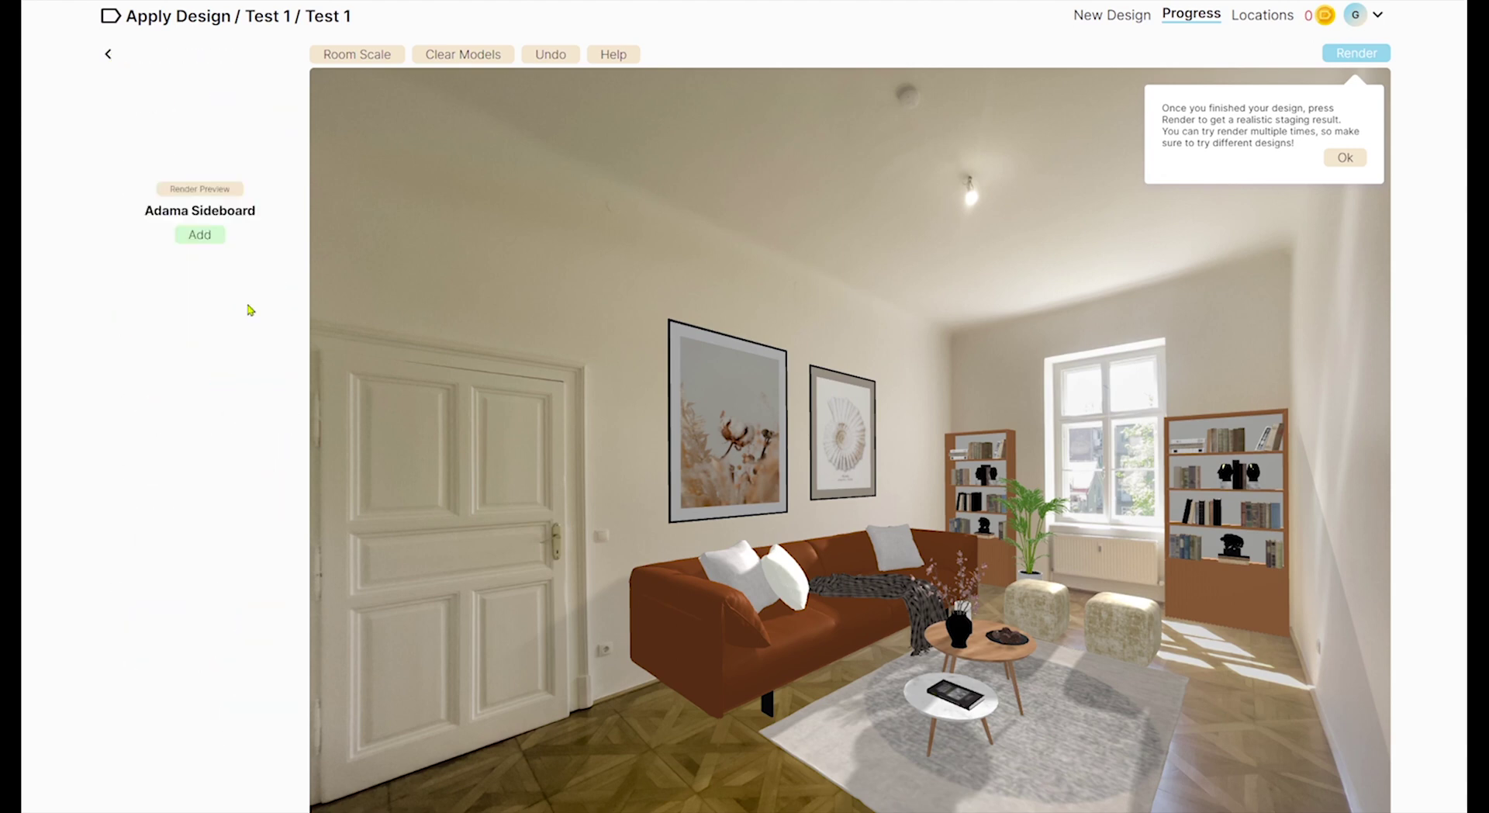
pyautogui.click(200, 135)
pyautogui.moveTo(1050, 708); pyautogui.dragTo(1349, 734)
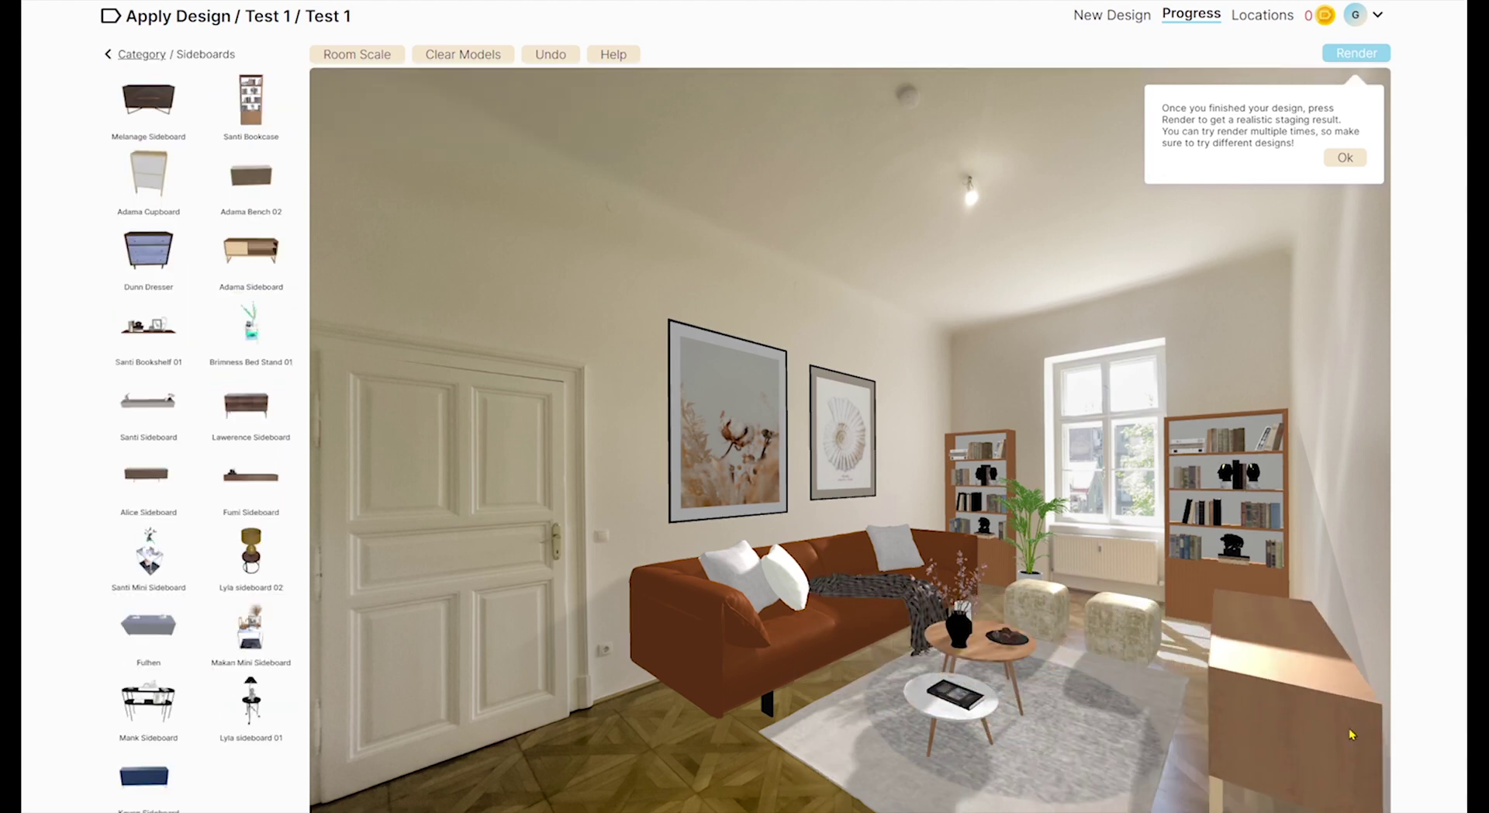
pyautogui.click(1270, 725)
# Replace the Adama Sideboard with the white sideboard decorated with vases, placed along the wall opposite the sofa
pyautogui.click(116, 73)
pyautogui.click(152, 418)
pyautogui.moveTo(931, 705); pyautogui.dragTo(1314, 791)
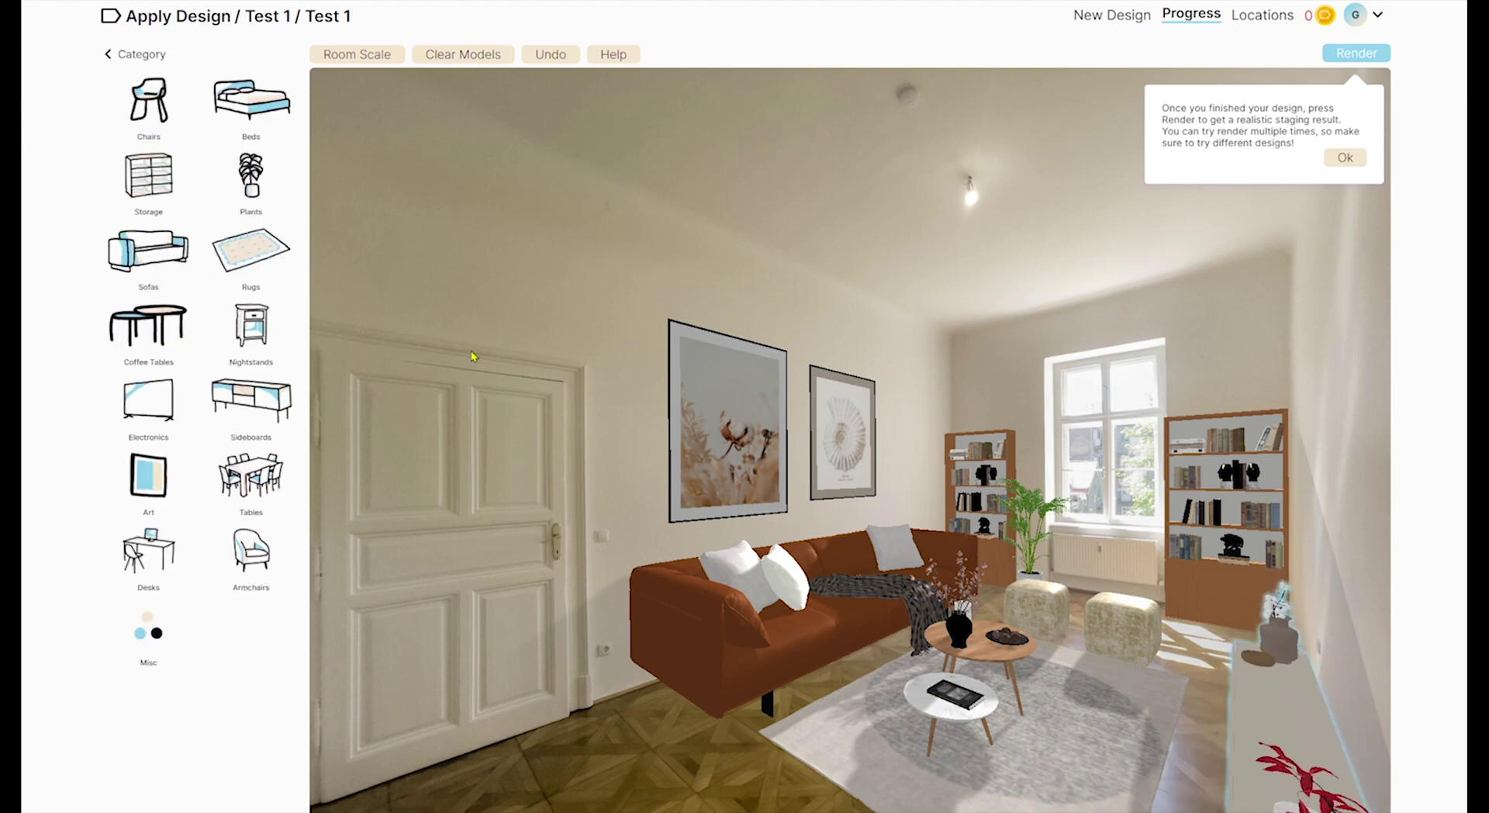
pyautogui.click(272, 195)
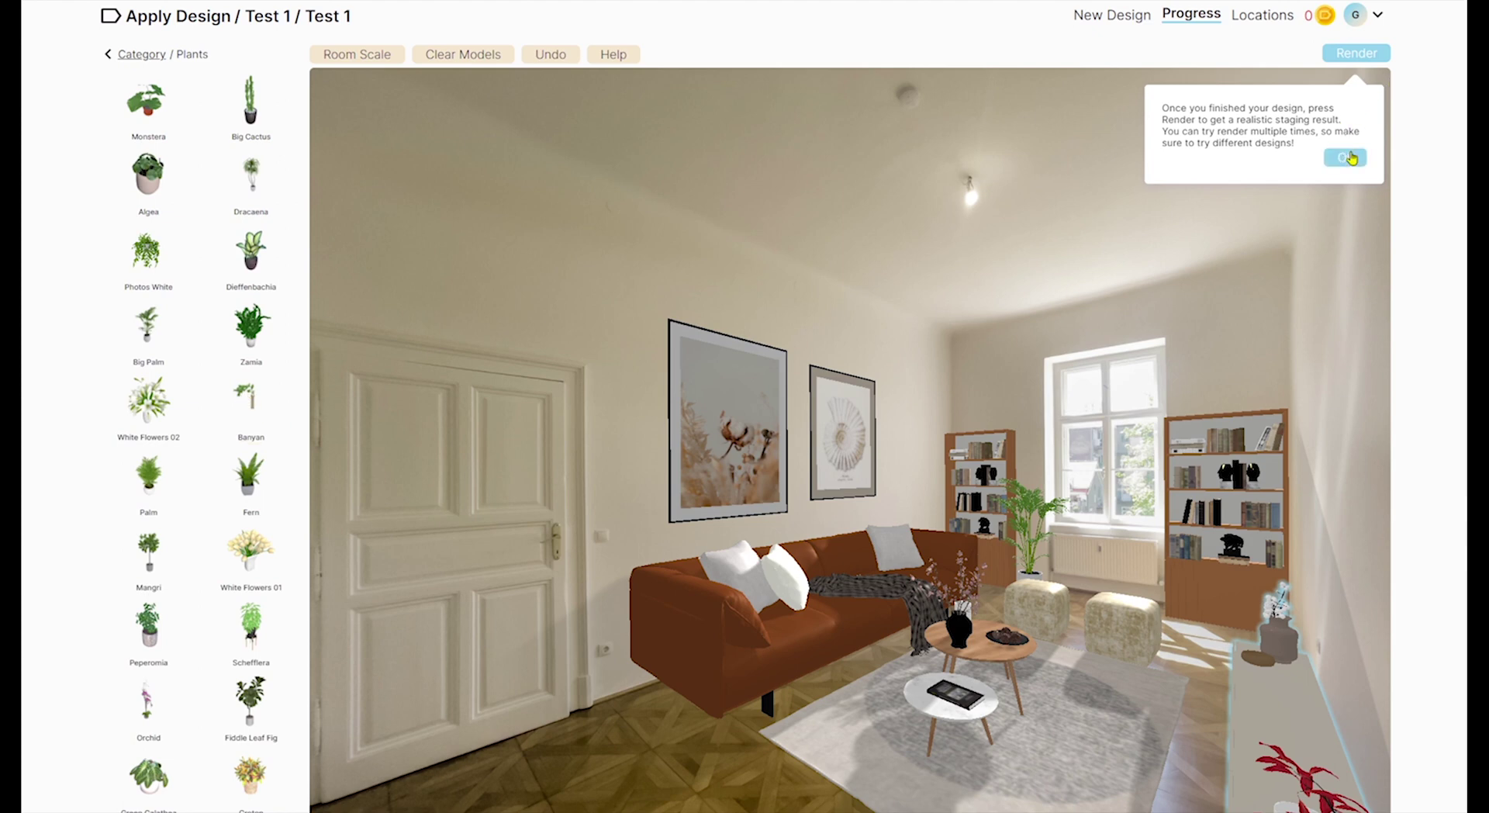
# Show the advanced render settings, check the image resolution and output format, and send the finished design for rendering
pyautogui.click(1344, 159)
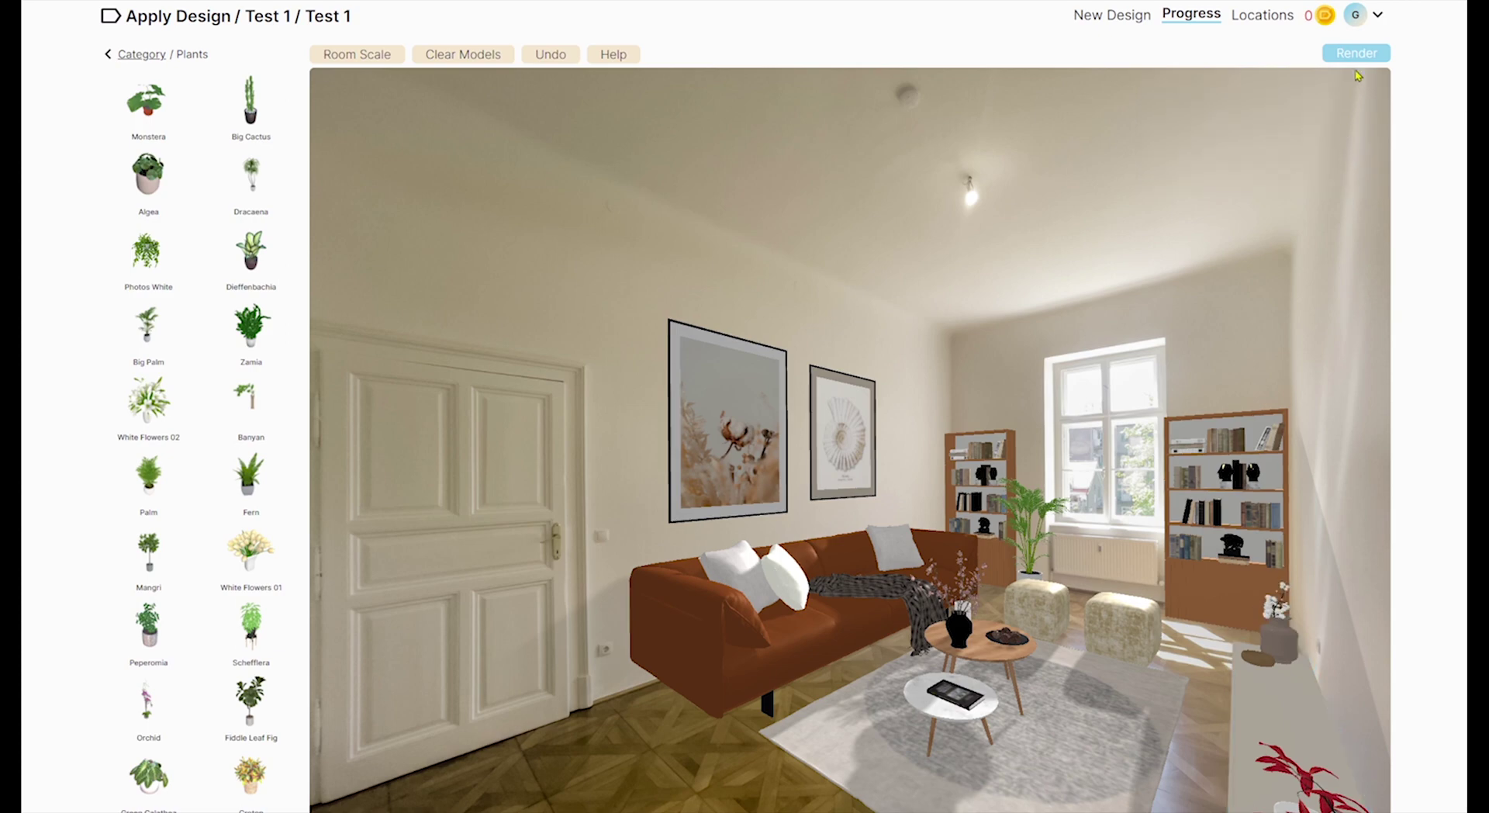
pyautogui.click(1359, 56)
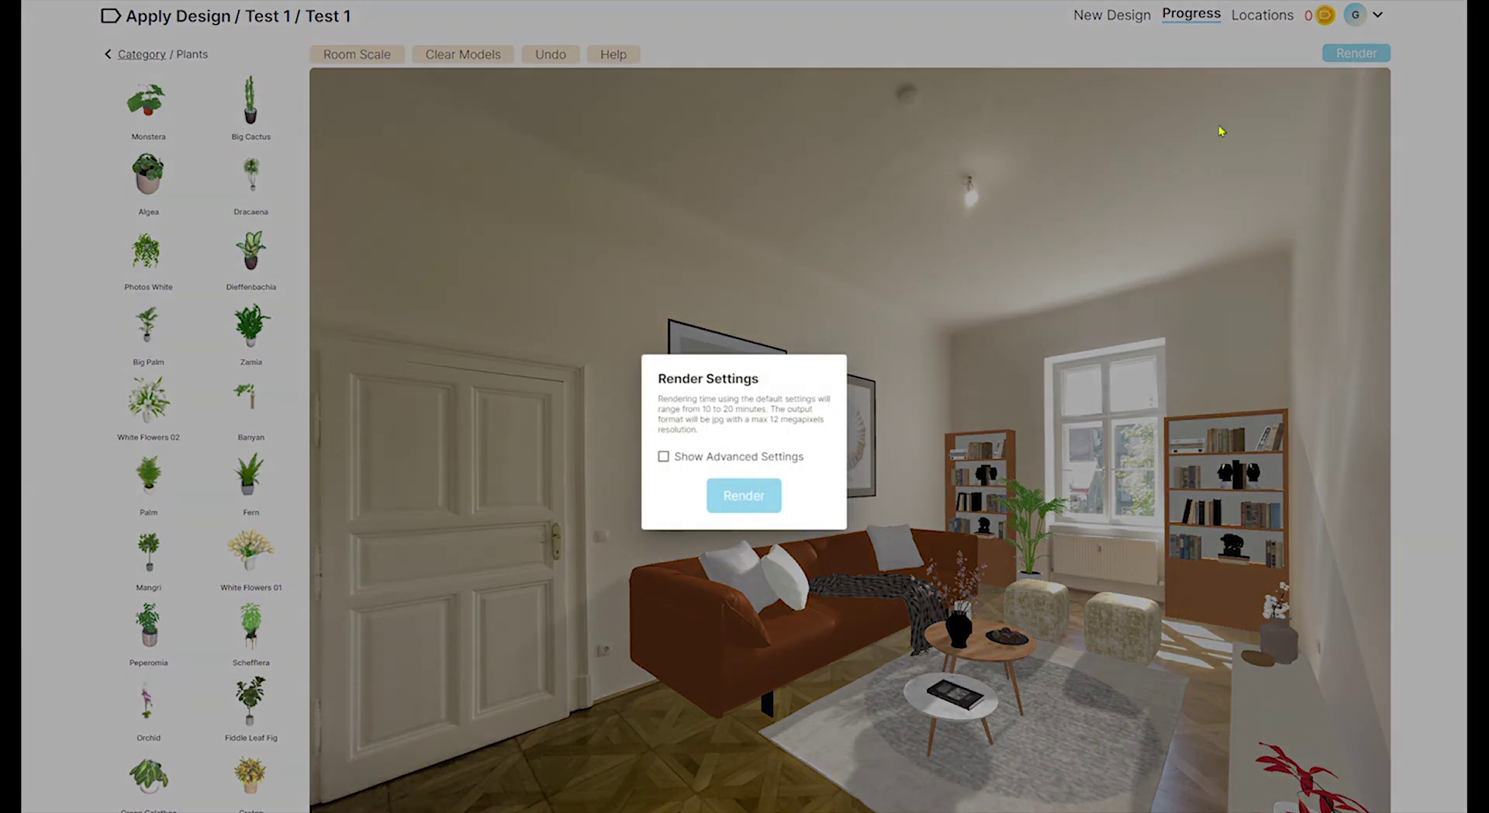
pyautogui.click(729, 458)
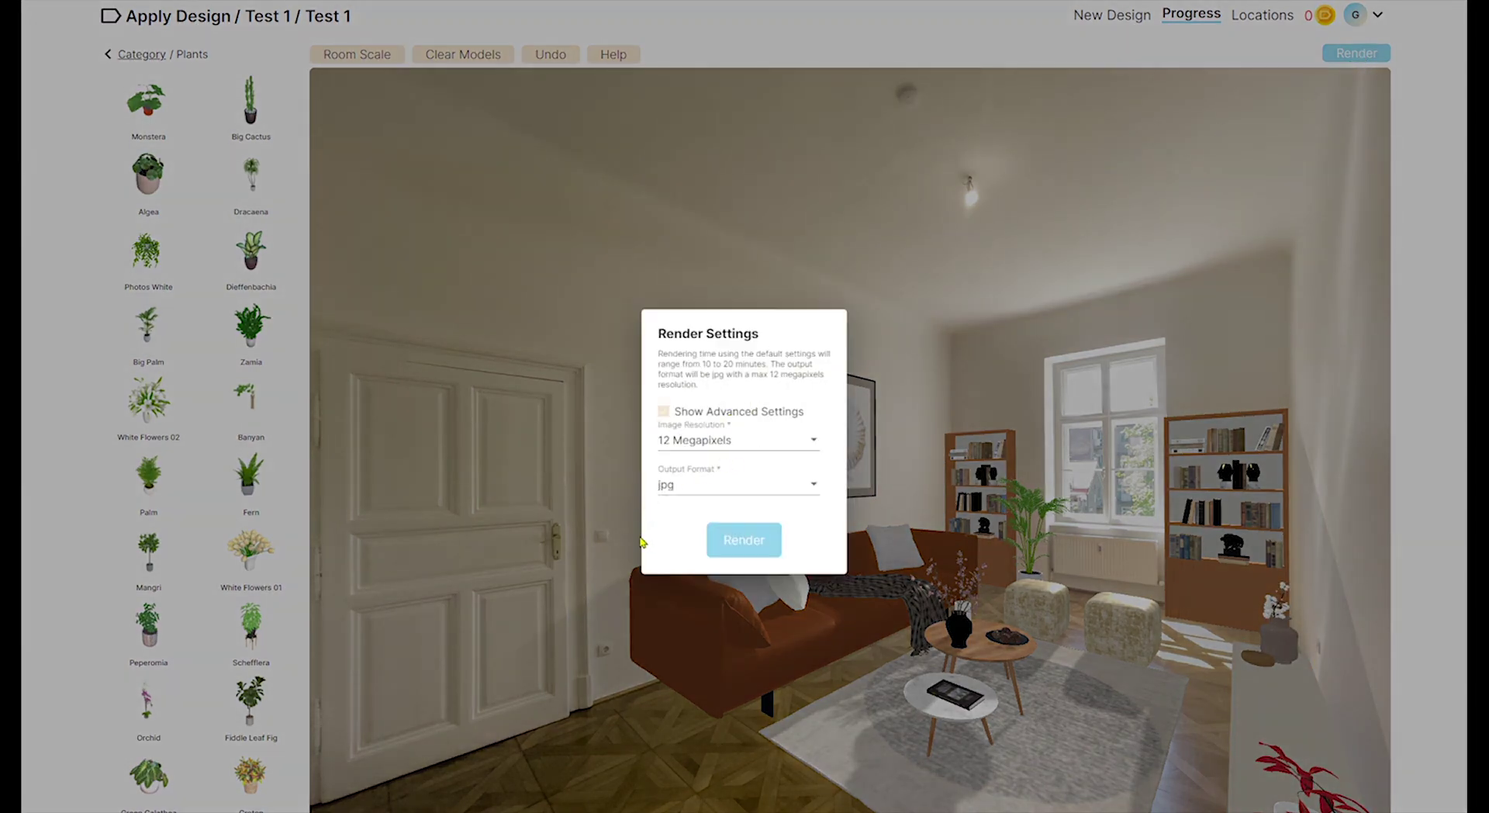
pyautogui.click(705, 443)
pyautogui.click(700, 475)
pyautogui.click(758, 539)
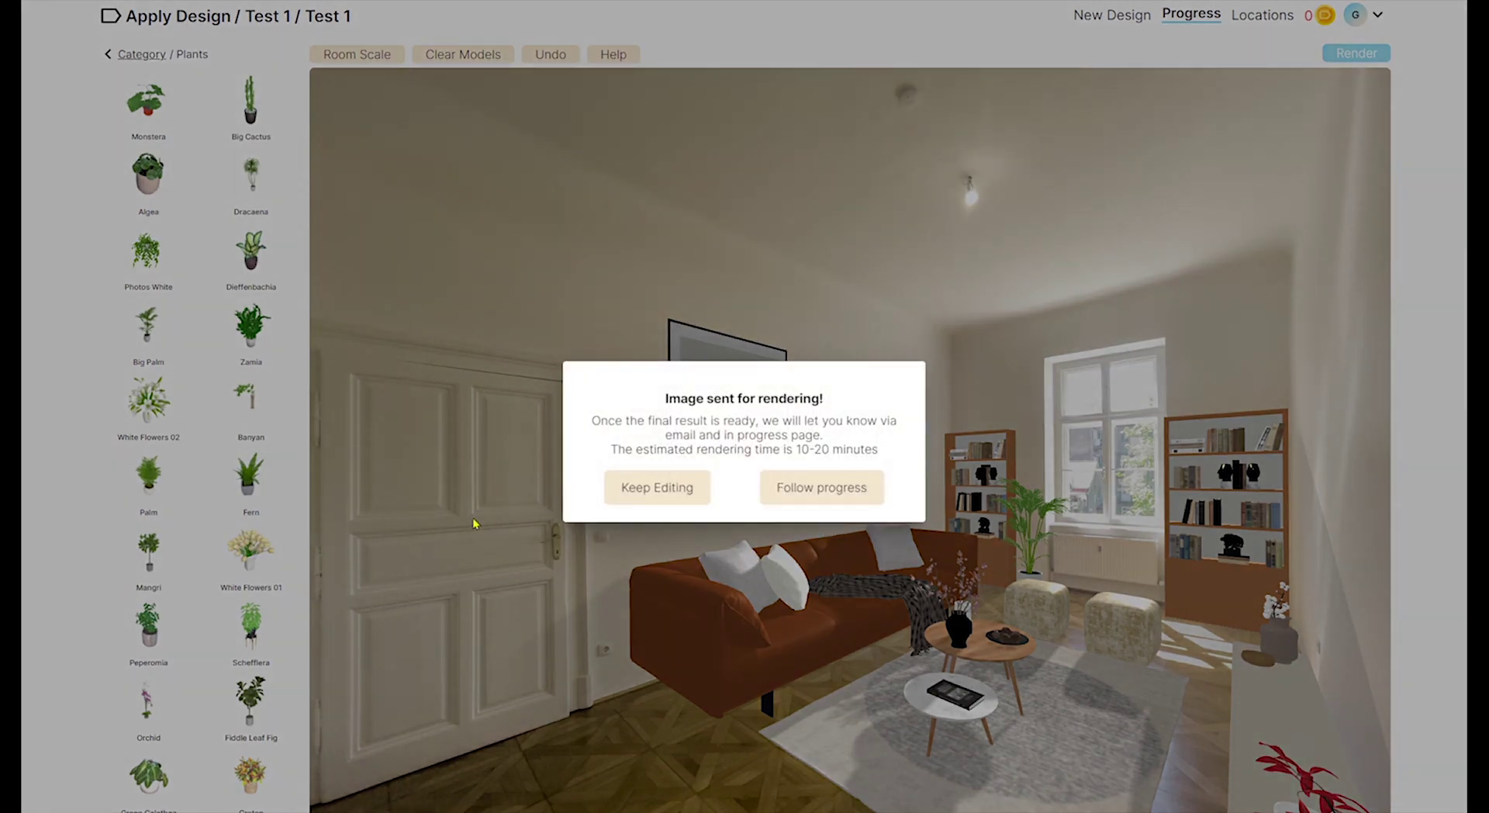
# Follow the rendering progress and open the finished Test 1 result
pyautogui.click(823, 495)
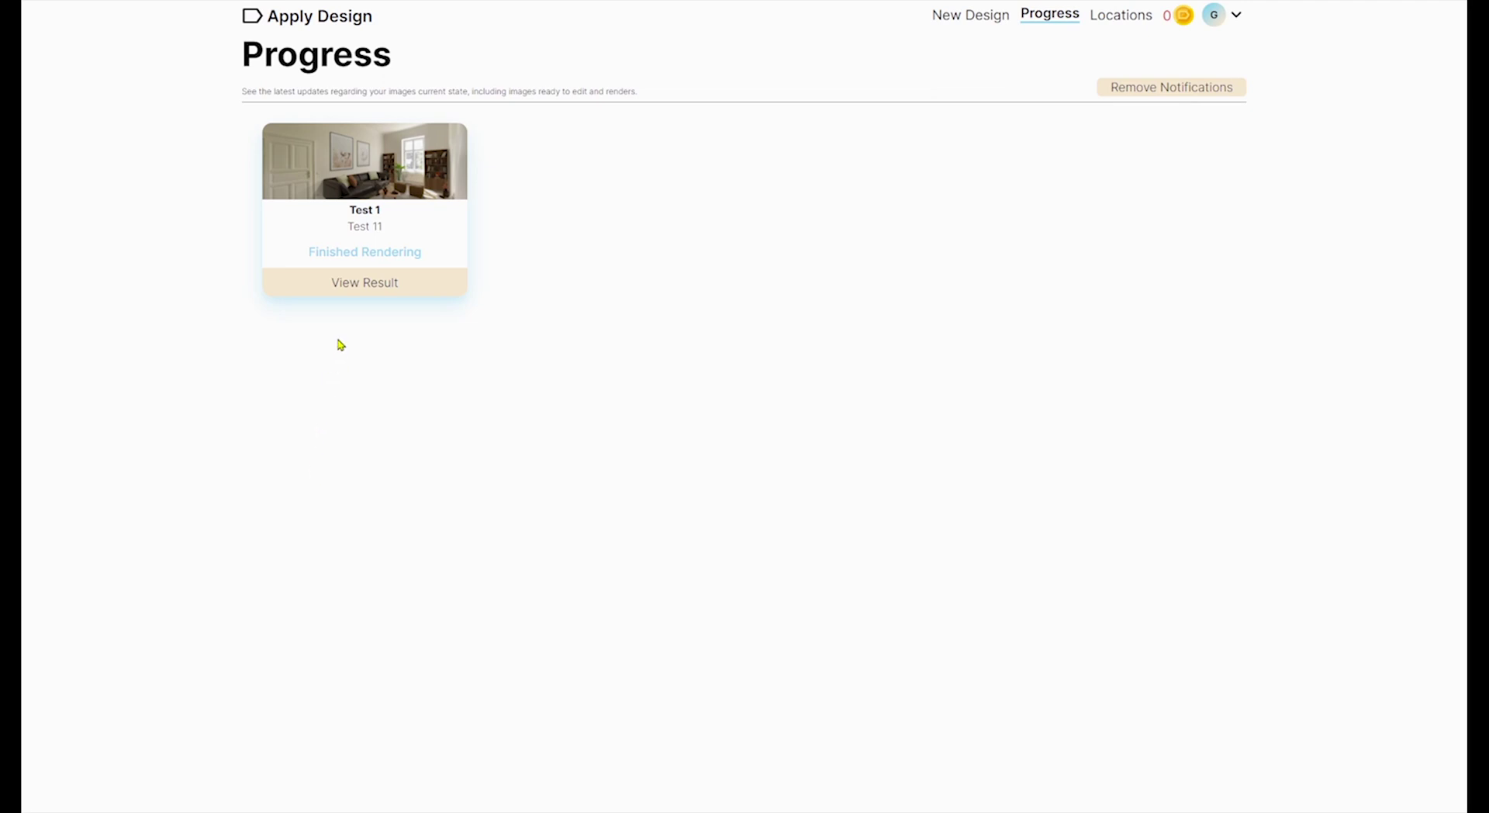
pyautogui.click(346, 287)
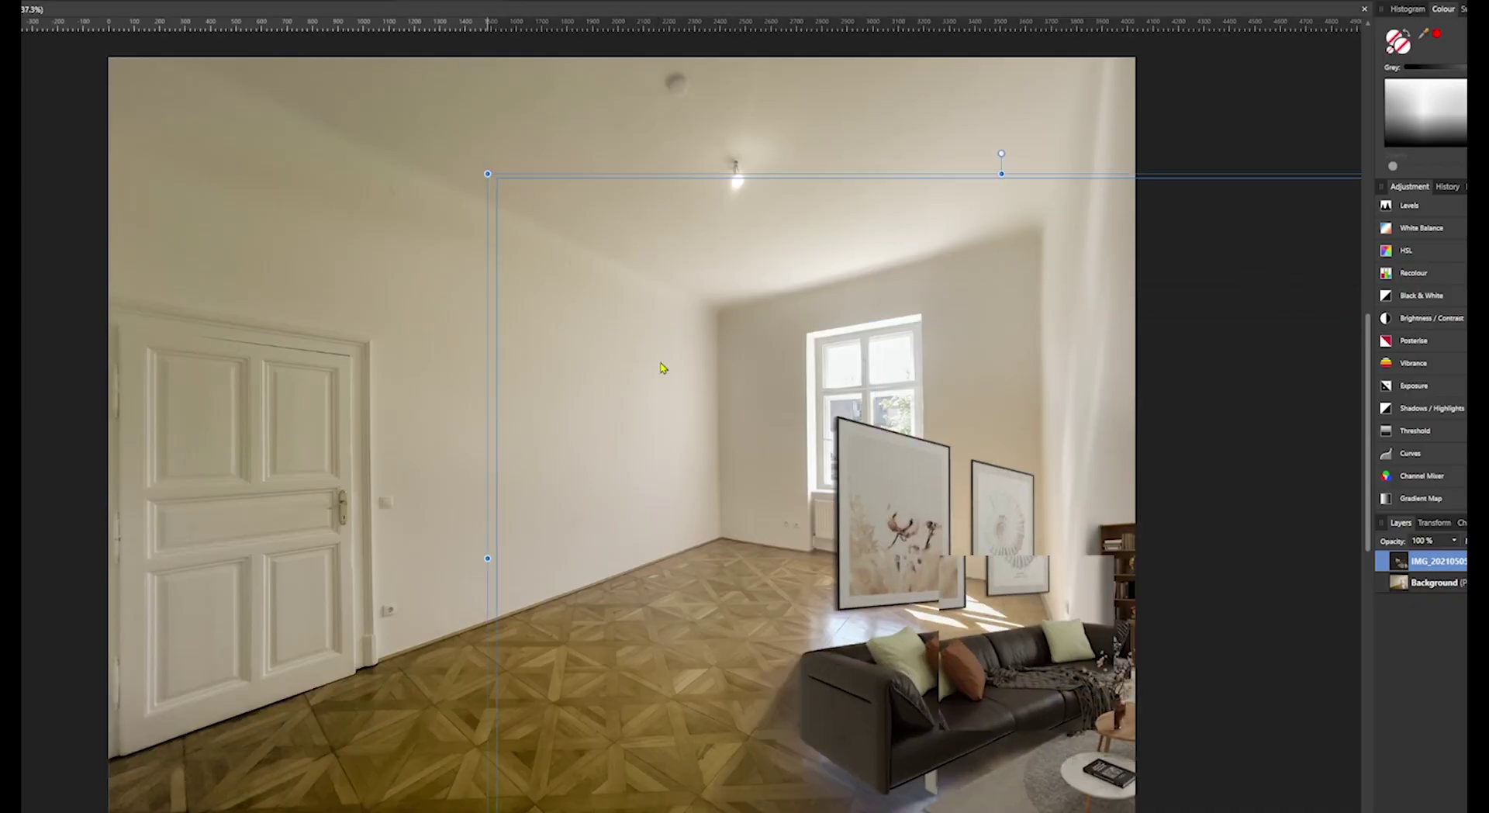
# In the photo editor, align the rendered furniture layer with the empty room photo so it covers the whole canvas
pyautogui.moveTo(401, 285); pyautogui.dragTo(321, 270)
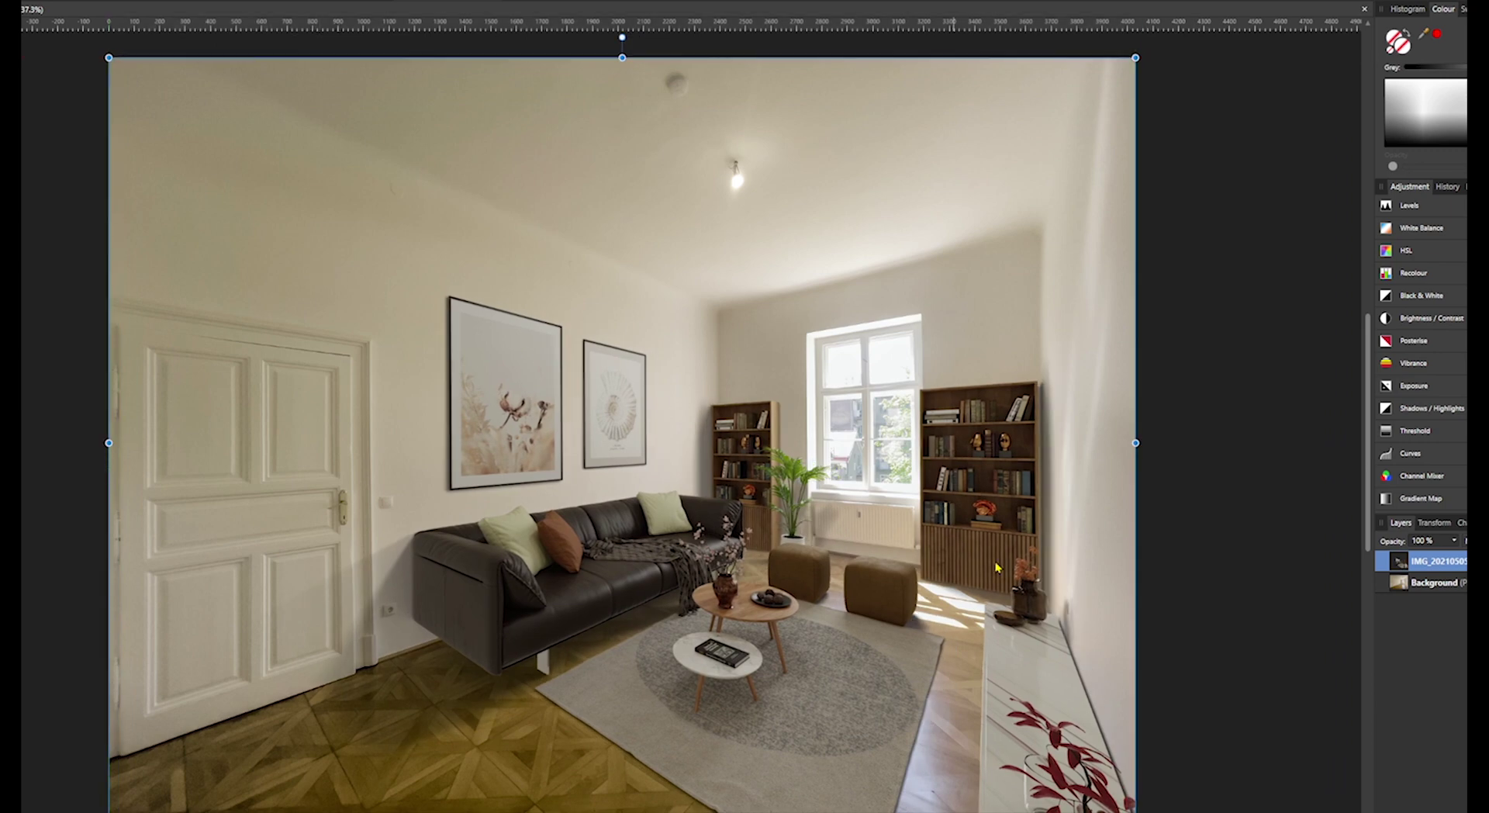
pyautogui.click(1211, 643)
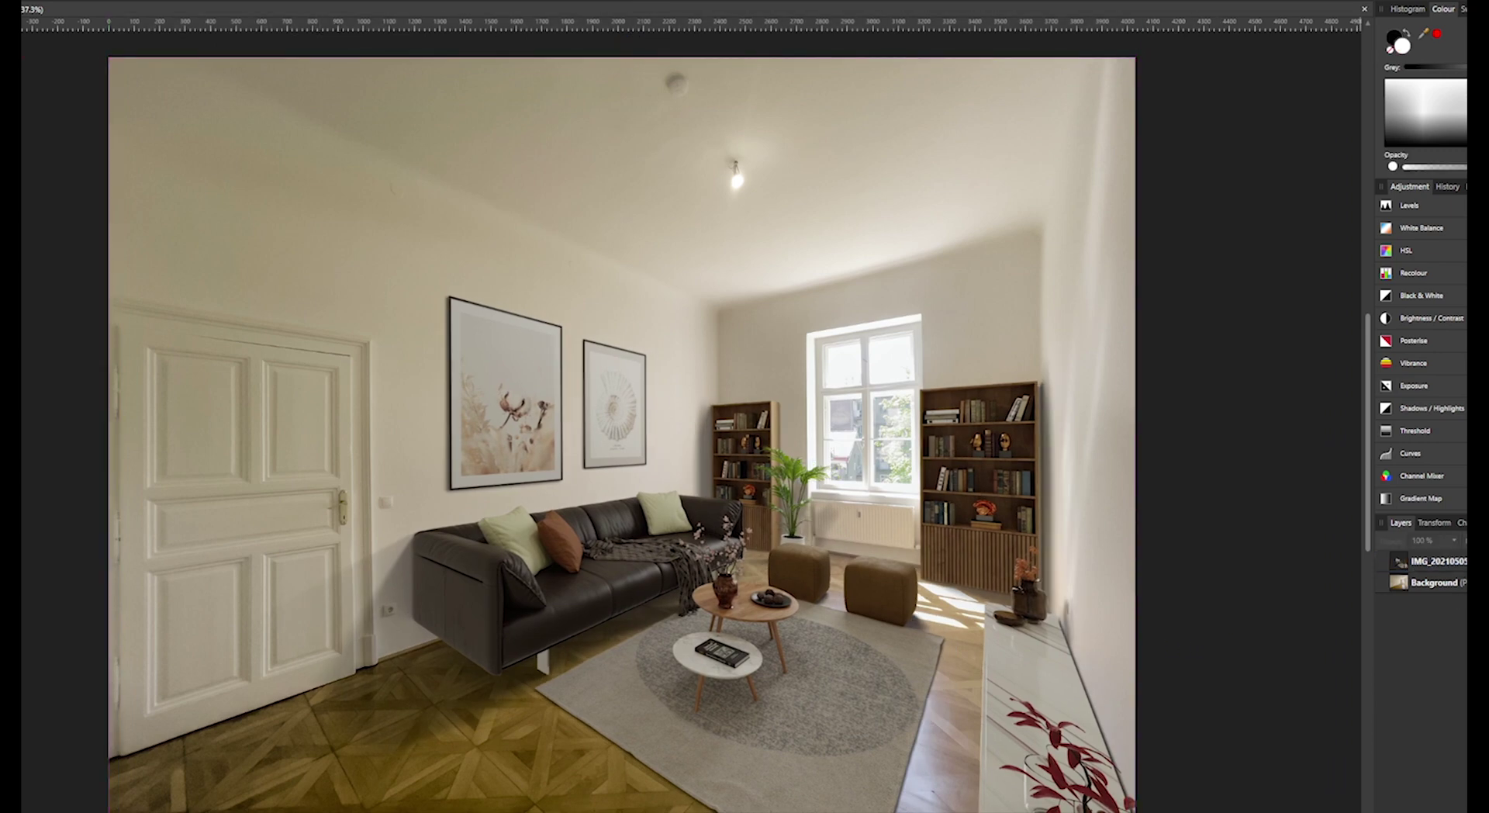
# Align the rendered Test_1 image with the canvas as the uppermost layer over the furniture layer
pyautogui.click(356, 238)
pyautogui.moveTo(575, 387); pyautogui.dragTo(330, 217)
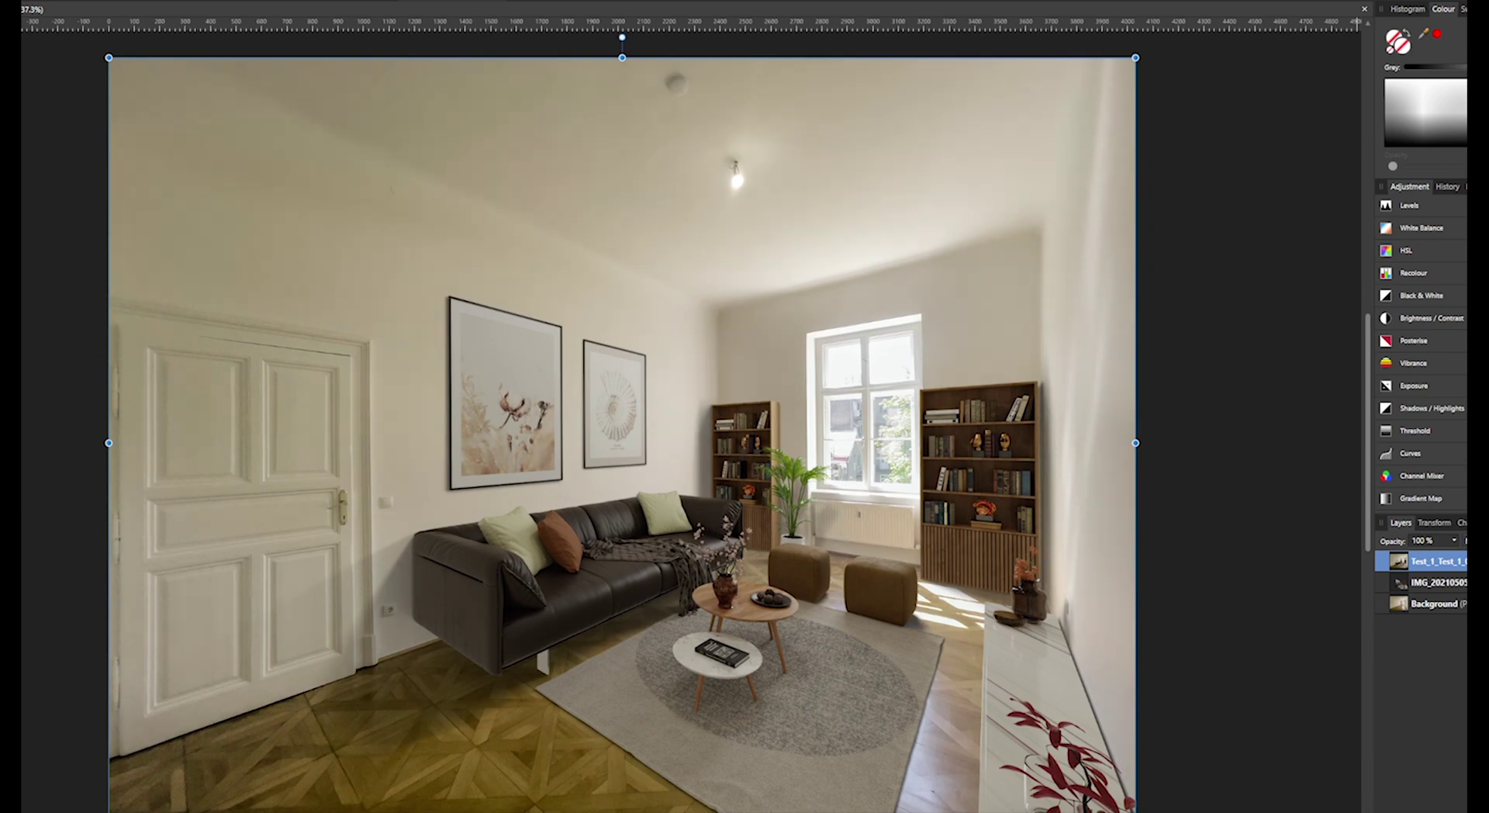
# Add a Curves adjustment to the furniture layer and brighten it with raised points near 0.633/0.738 and 0.371/0.452
pyautogui.click(1432, 588)
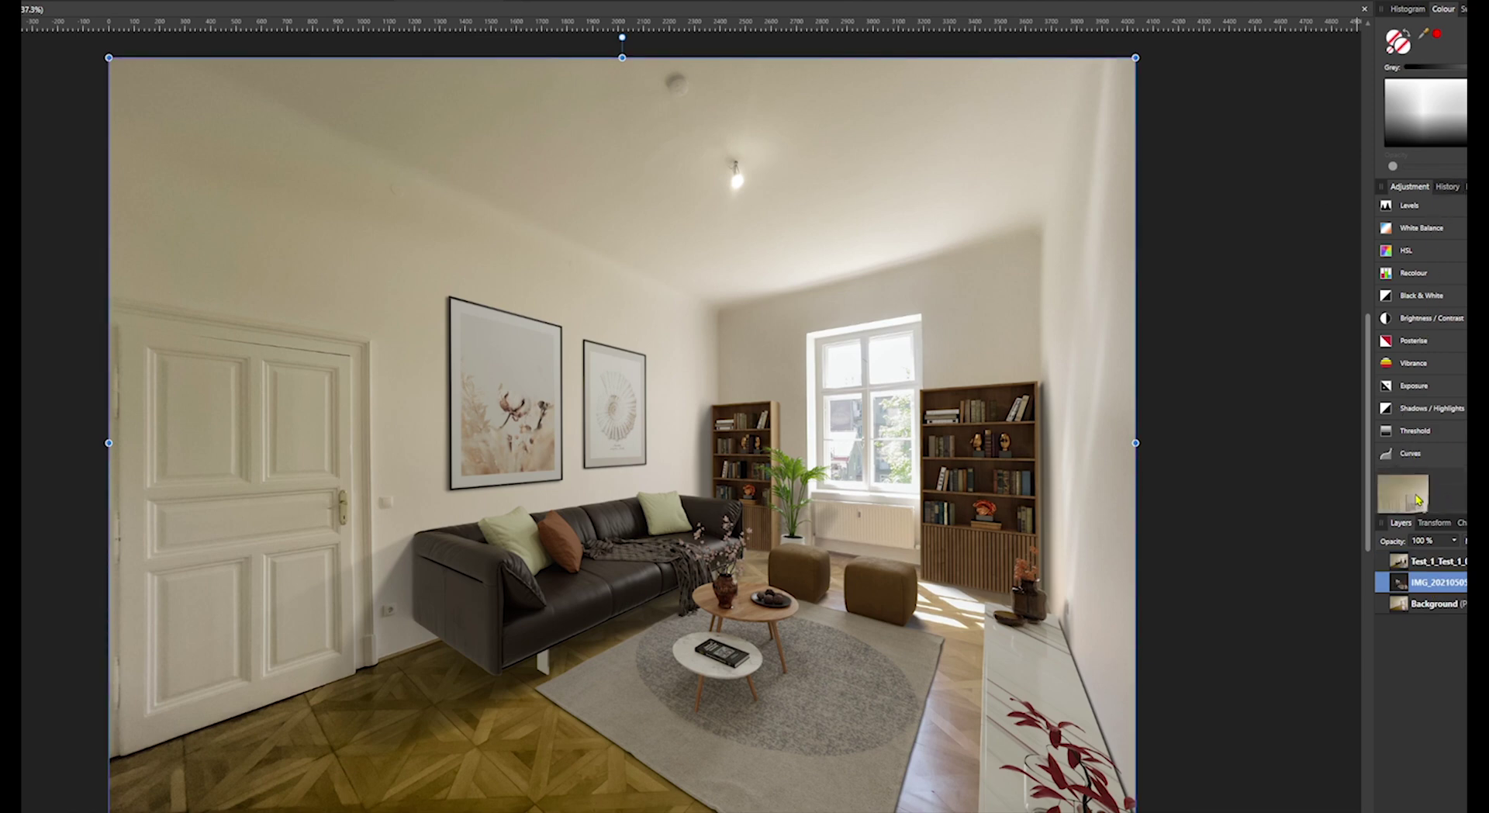
pyautogui.click(1410, 453)
pyautogui.moveTo(1259, 610)
pyautogui.mouseDown()
pyautogui.moveTo(1219, 570)
pyautogui.moveTo(1234, 597)
pyautogui.mouseUp()
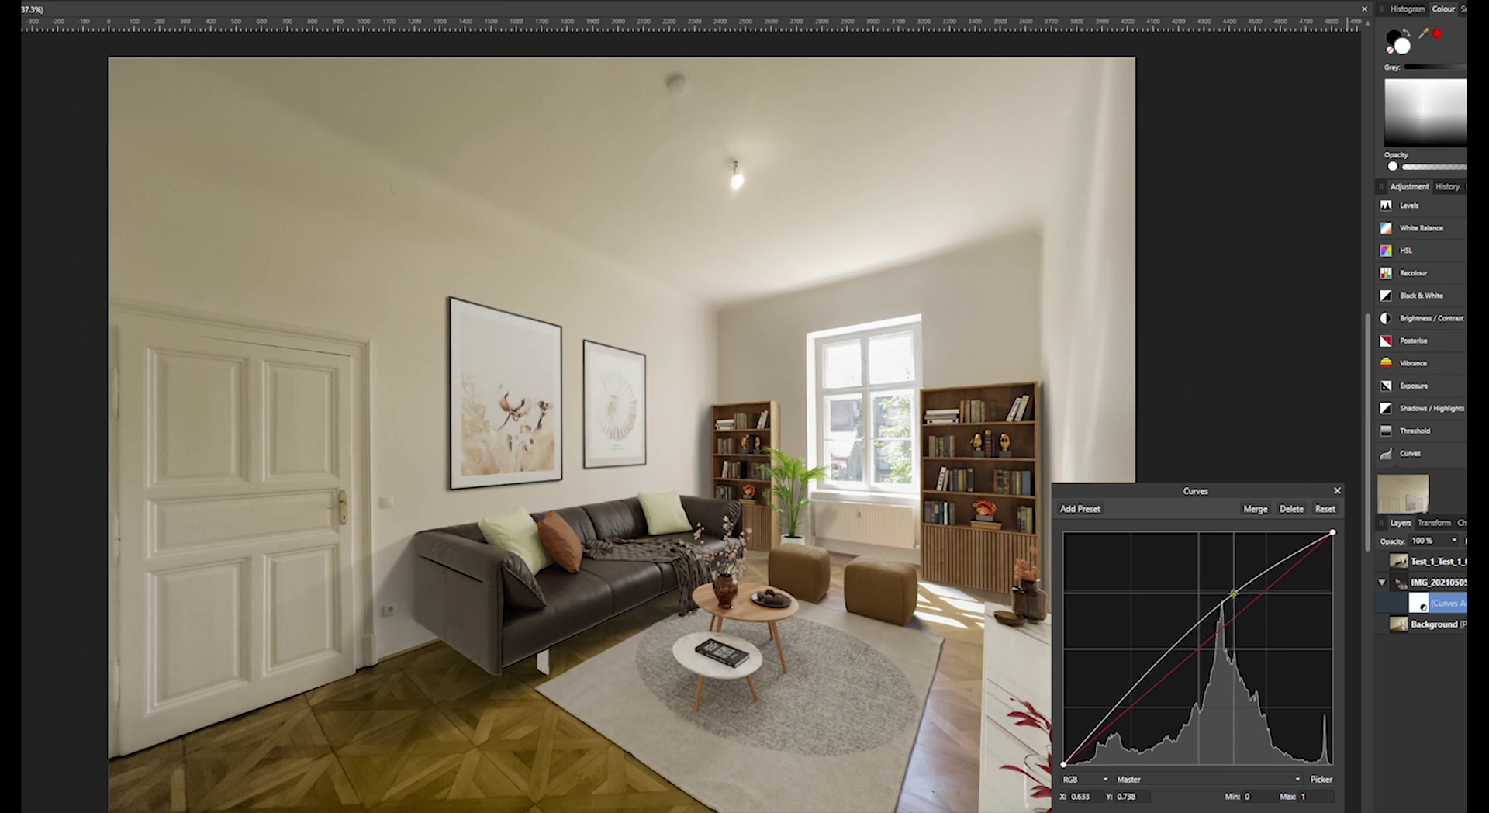
pyautogui.moveTo(1160, 662); pyautogui.dragTo(1163, 658)
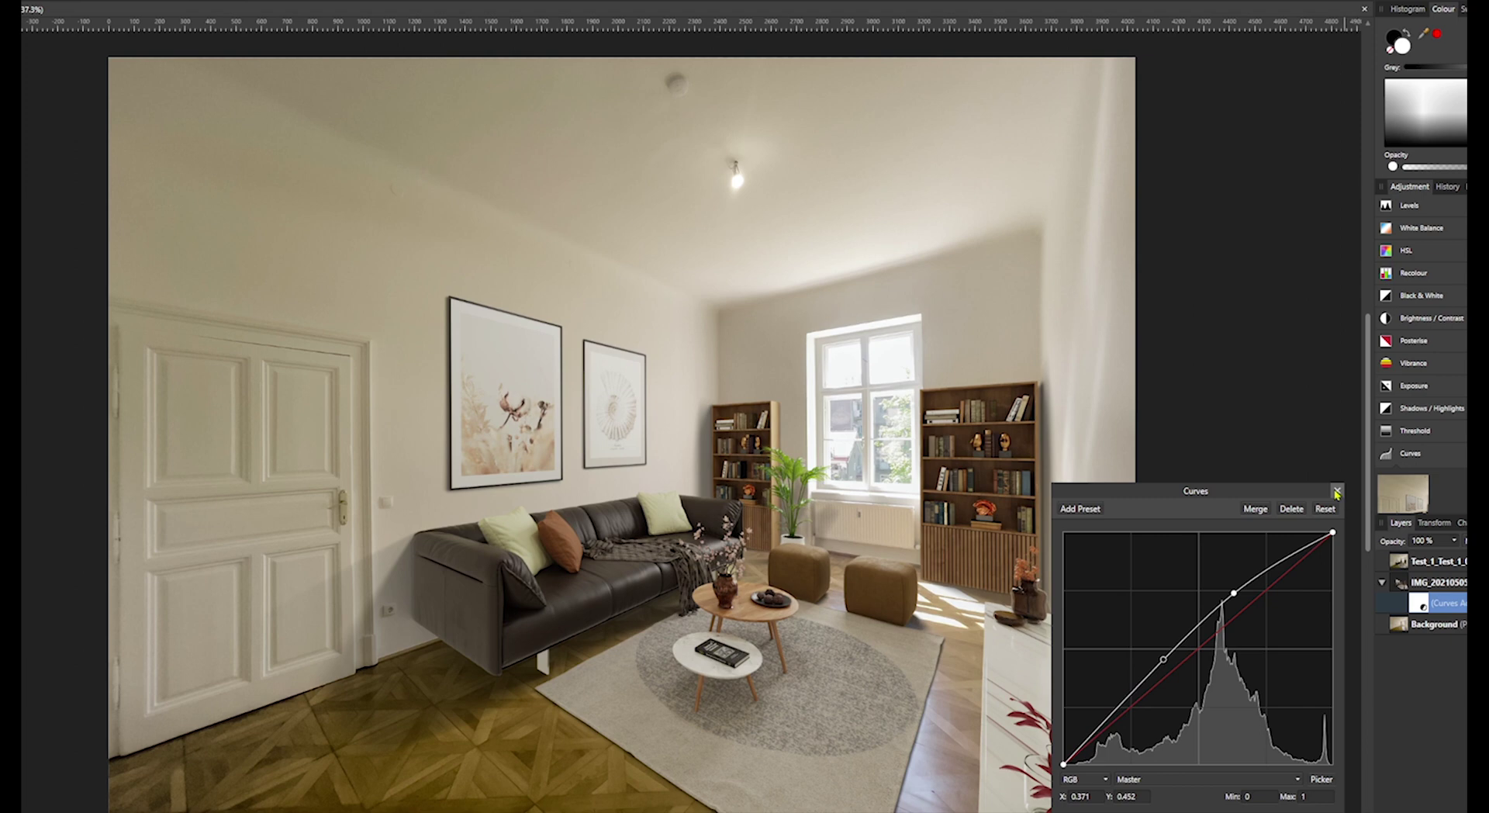
pyautogui.click(1337, 490)
# Add a Curves adjustment to the Background layer and fine-tune its highlight and shadow points
pyautogui.click(1416, 624)
pyautogui.click(1410, 453)
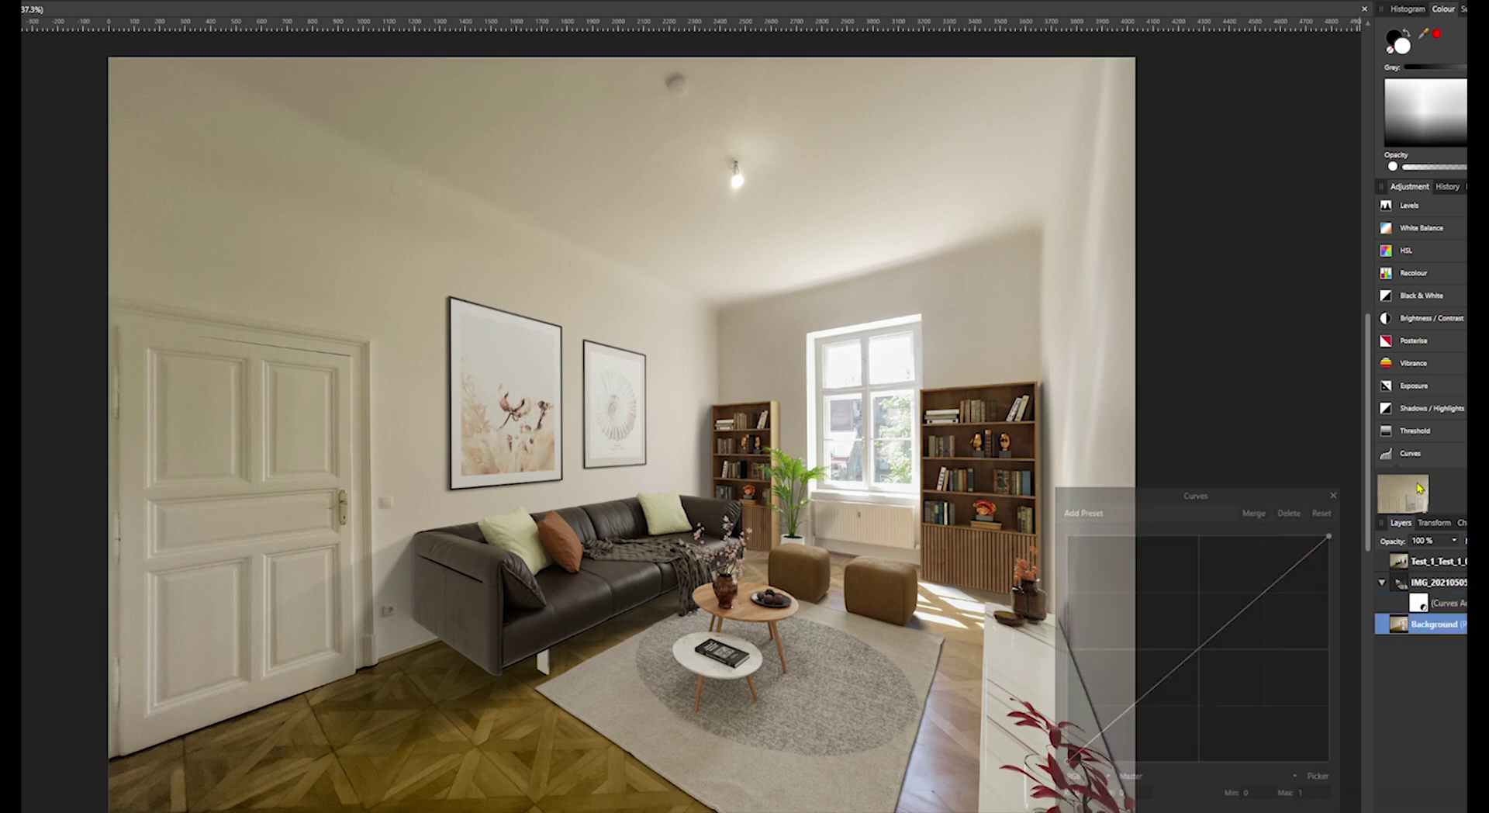
pyautogui.moveTo(1258, 598); pyautogui.dragTo(1255, 592)
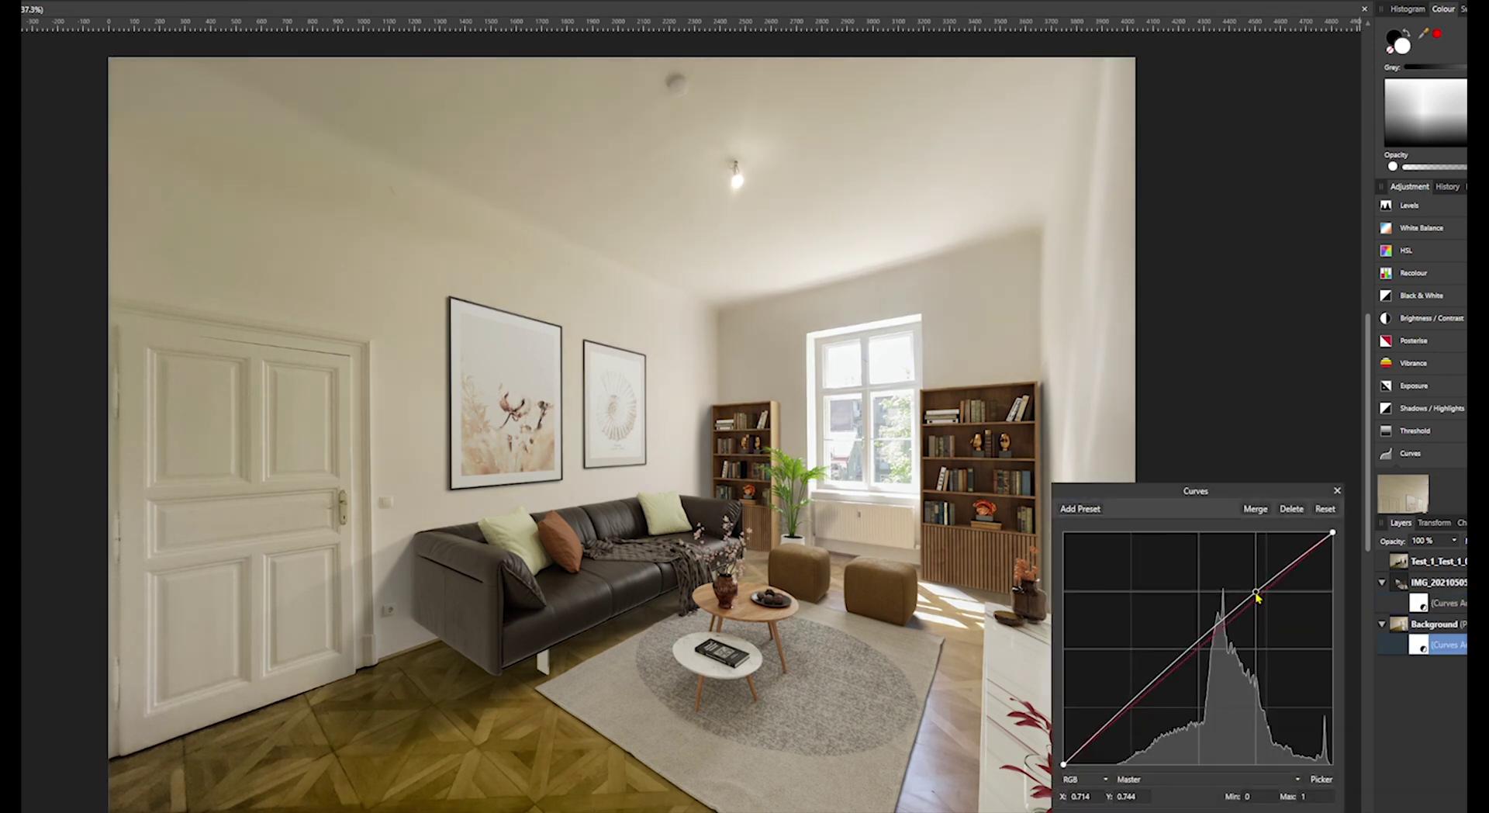
pyautogui.moveTo(1175, 668); pyautogui.dragTo(1168, 680)
pyautogui.moveTo(1258, 585); pyautogui.dragTo(1269, 591)
pyautogui.moveTo(1167, 679); pyautogui.dragTo(1131, 706)
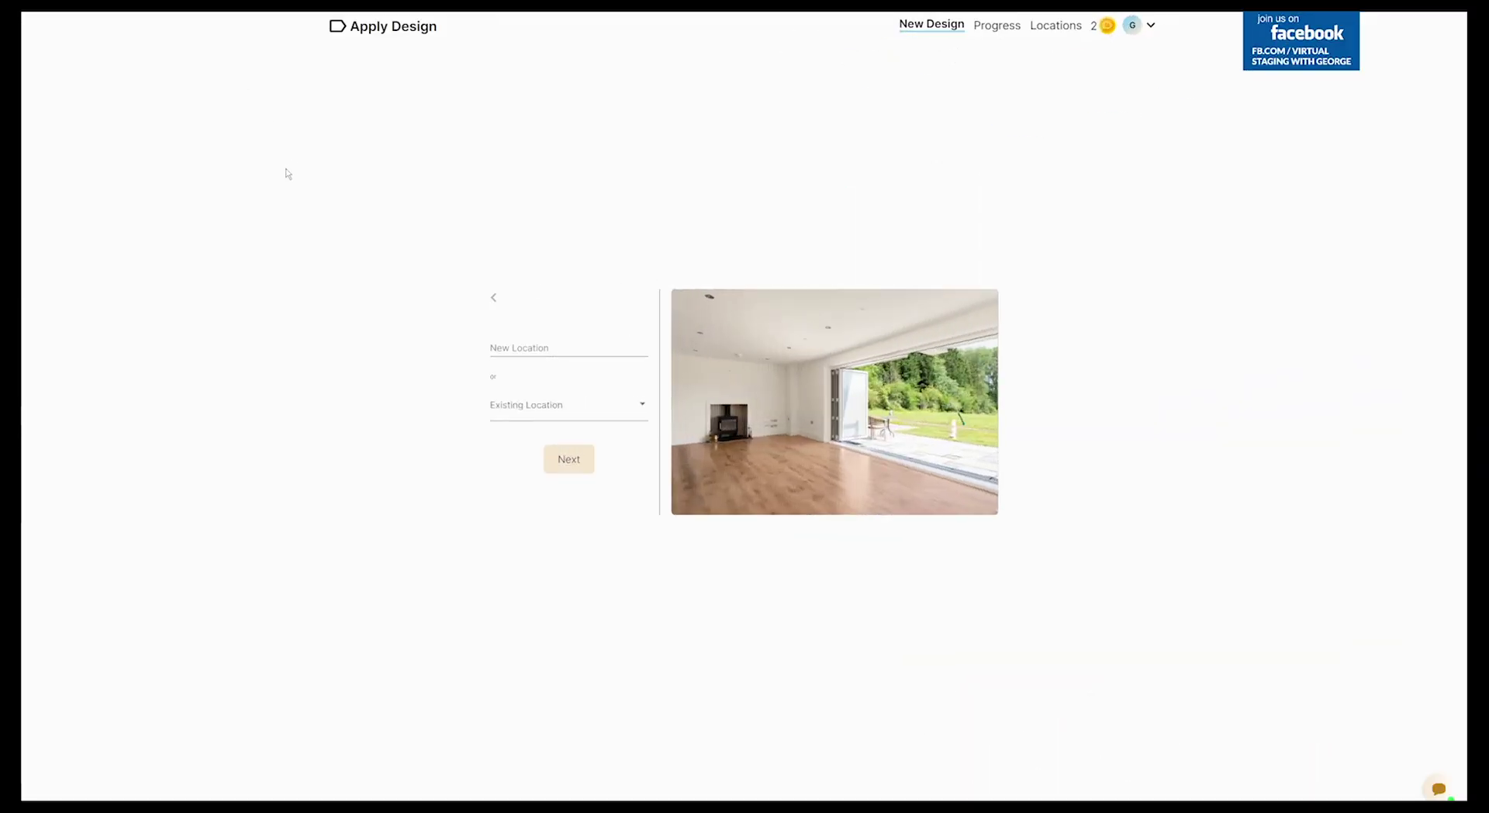
# Switch to Apply Design and submit the fireplace room photo as a living room under the new location Test 2
pyautogui.click(498, 346)
pyautogui.write('Test 2')
pyautogui.click(555, 412)
pyautogui.click(396, 409)
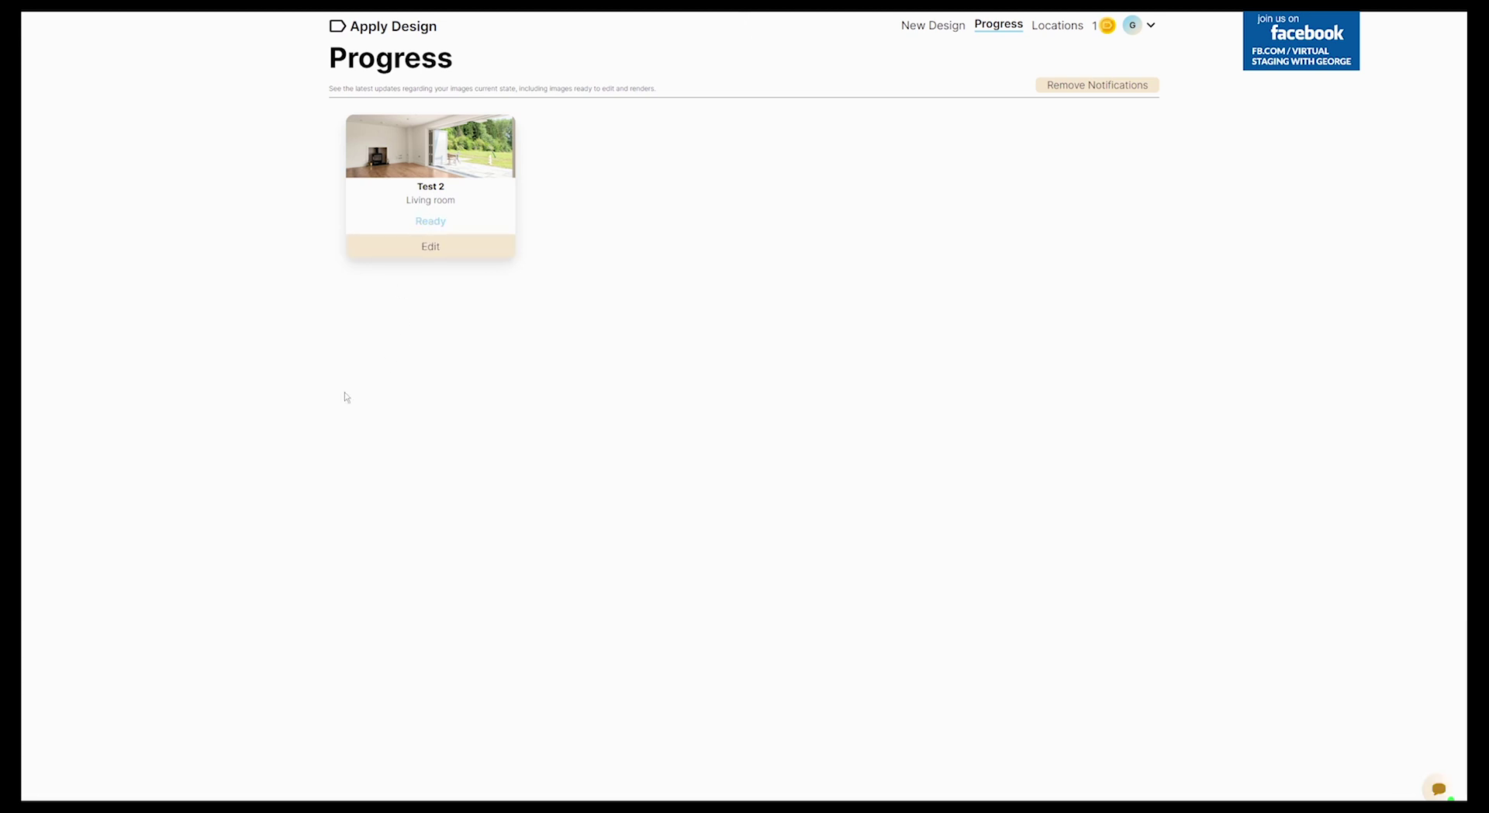
# Open the Test 2 living room for editing and choose the Paloma Living Room furniture bundle
pyautogui.click(431, 247)
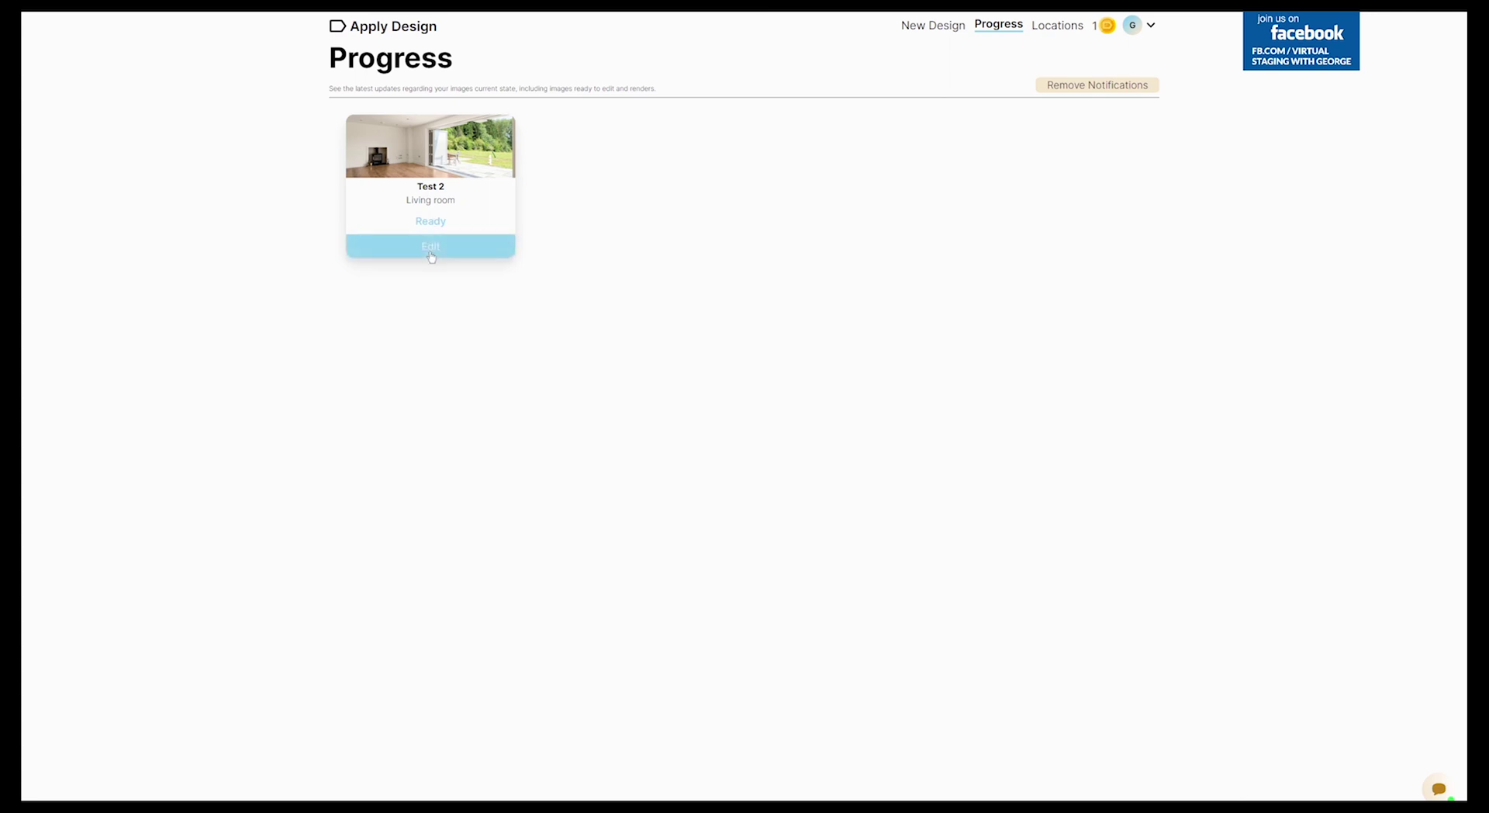
pyautogui.click(436, 245)
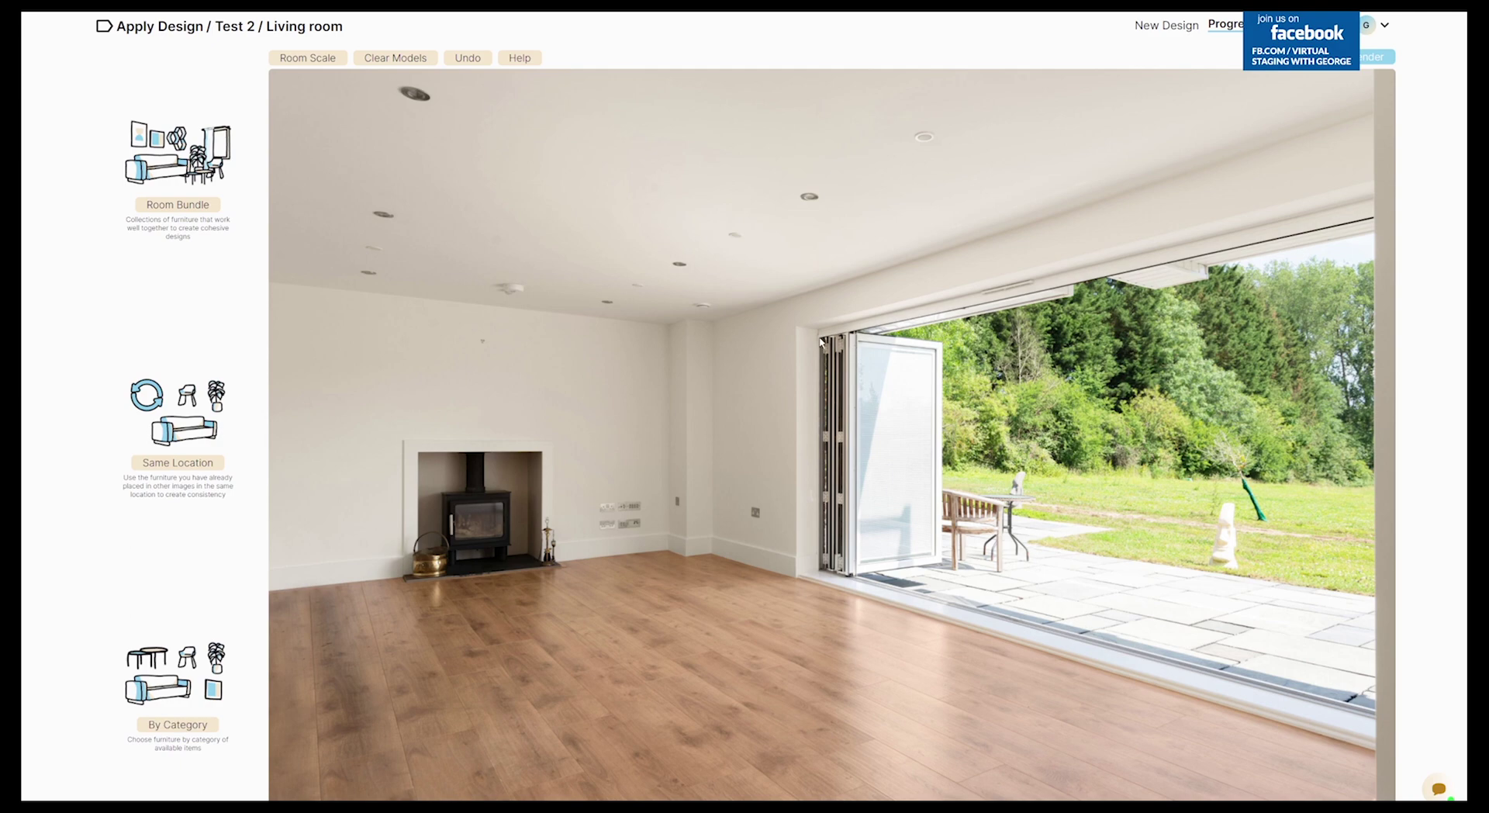
pyautogui.click(171, 206)
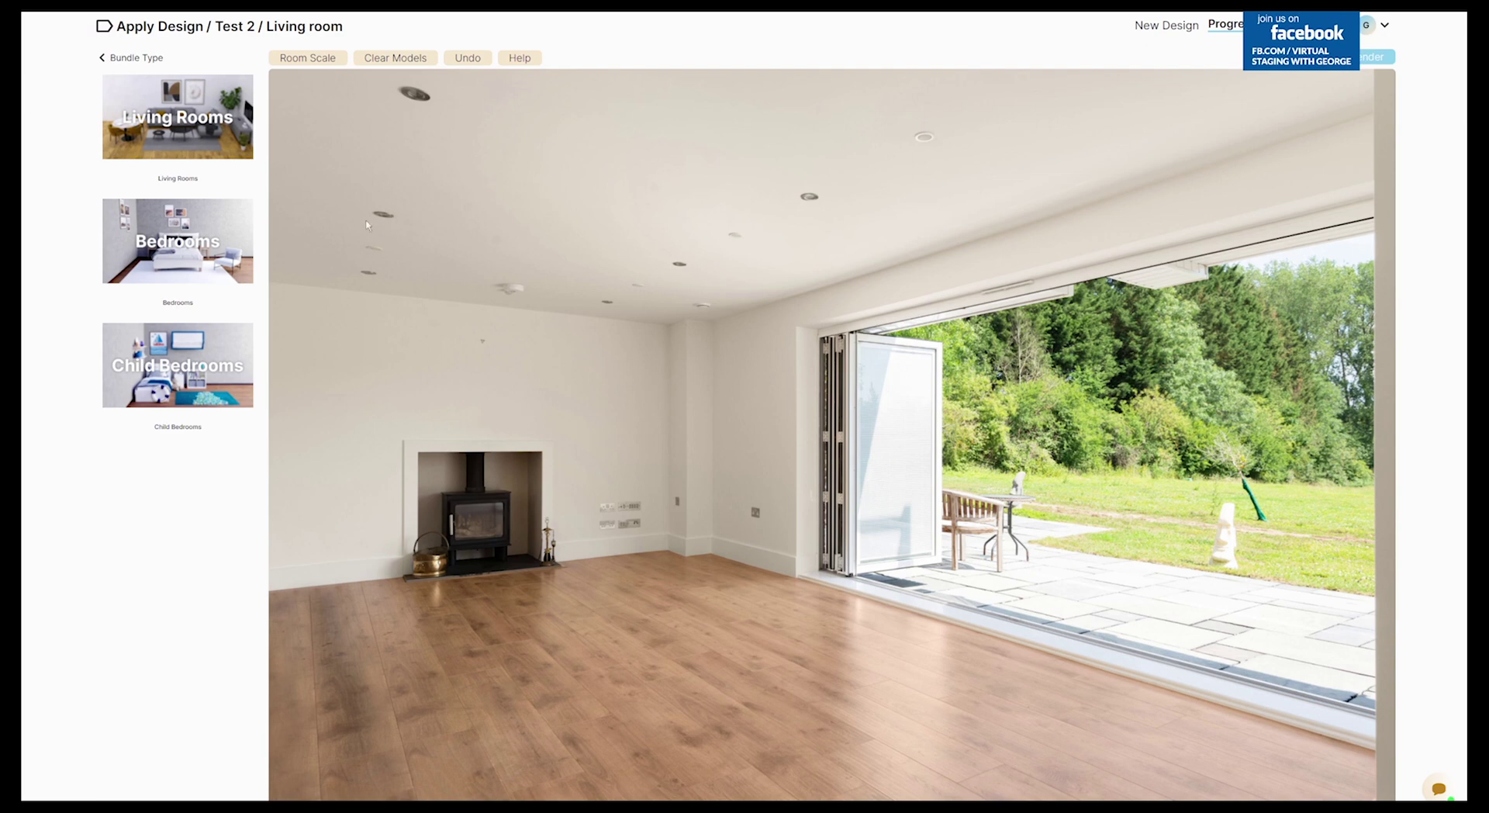
pyautogui.click(174, 178)
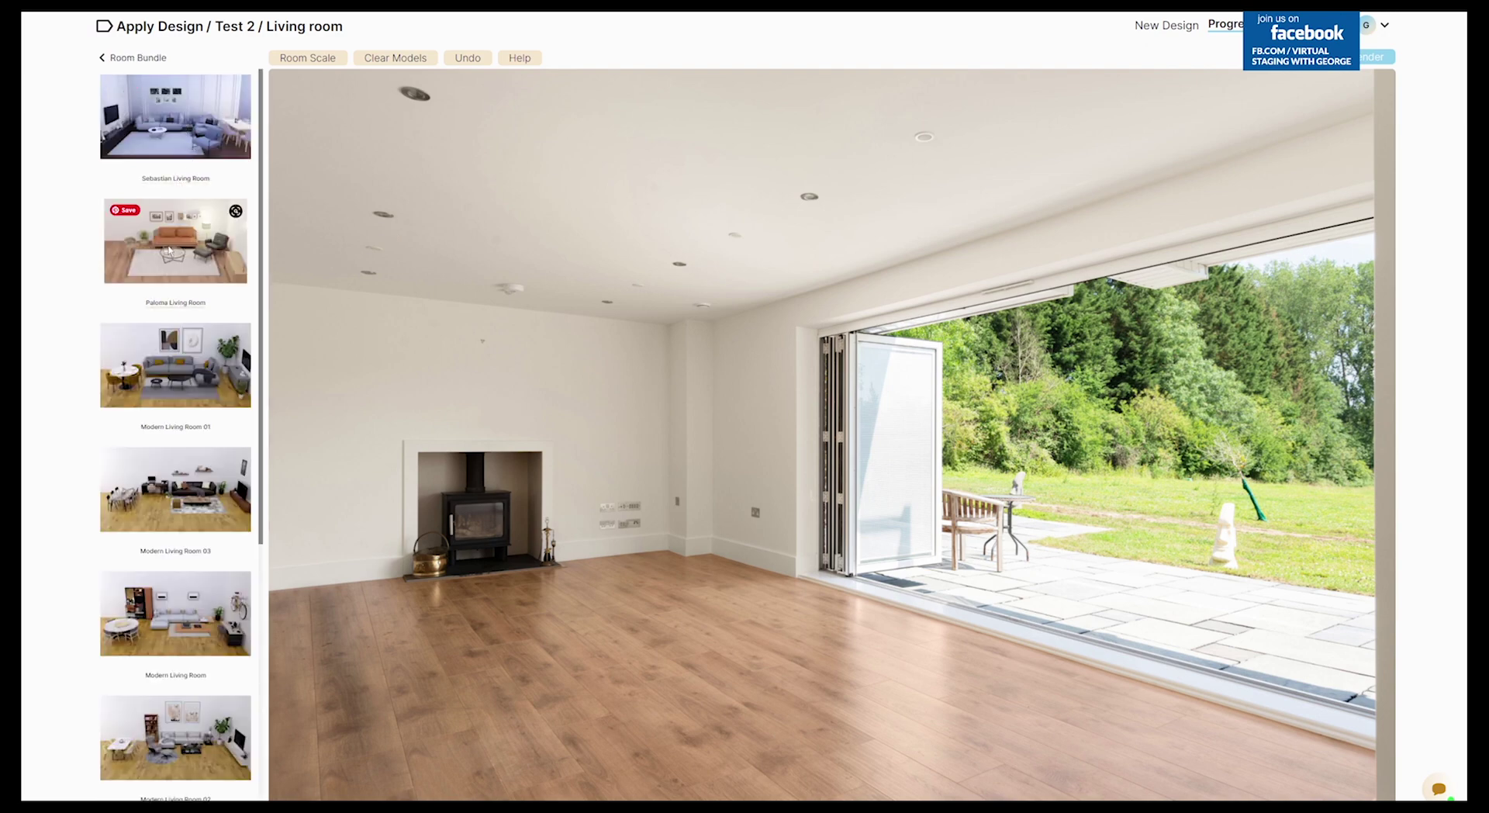
pyautogui.scroll(-5, 144, 359)
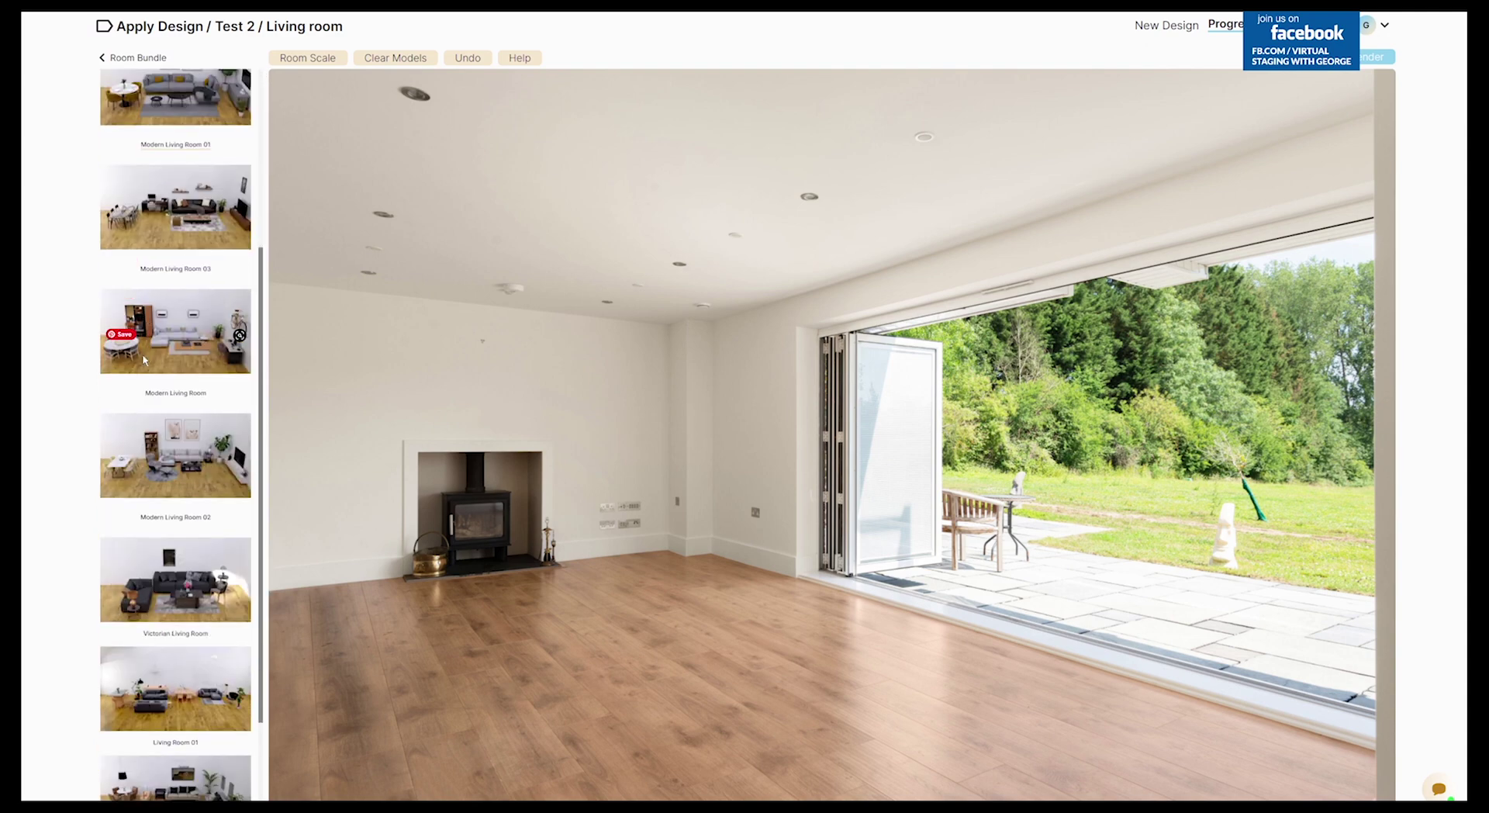
pyautogui.scroll(5, 143, 359)
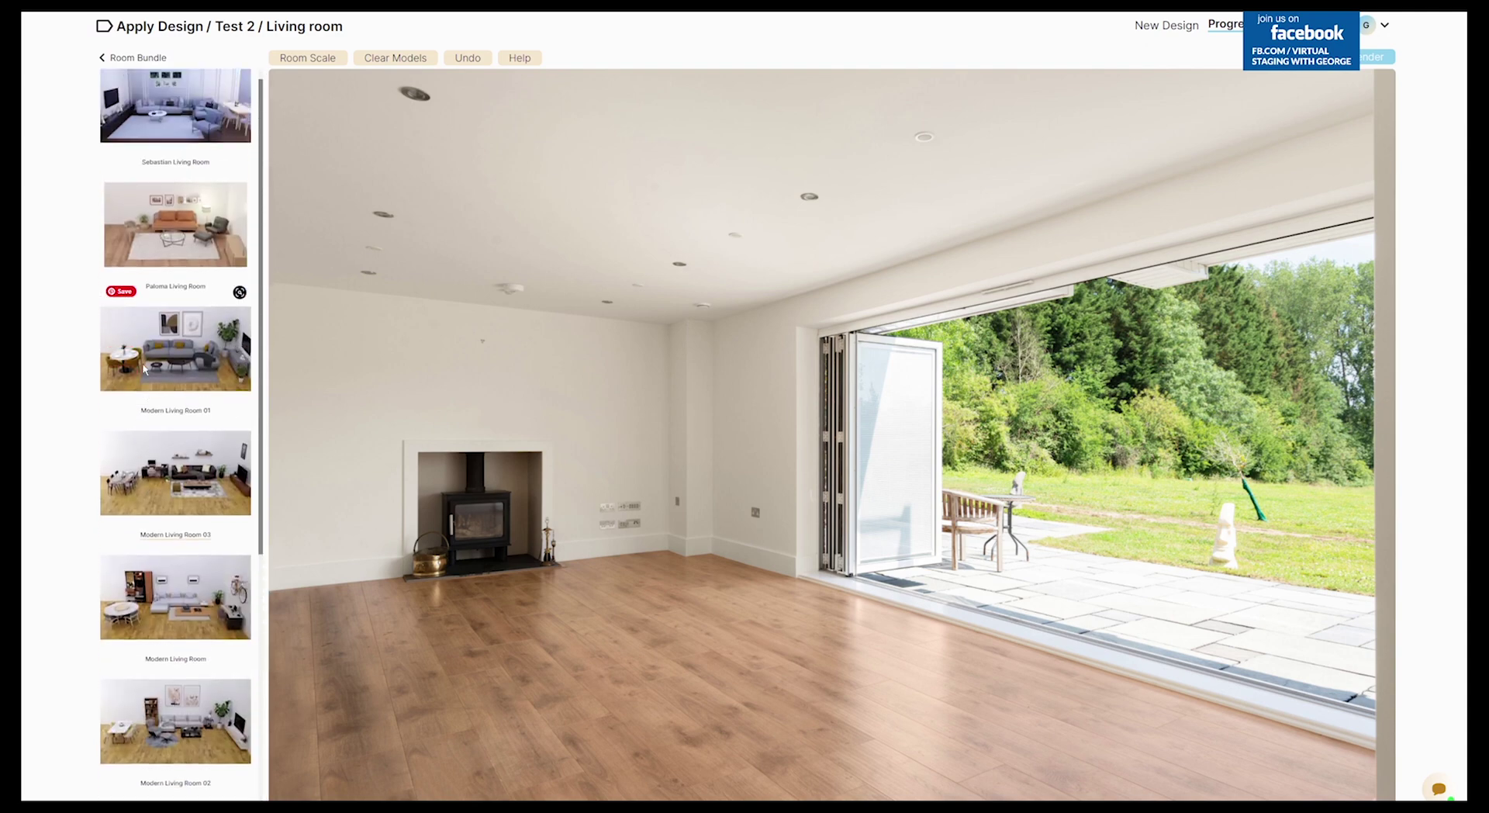
pyautogui.click(178, 252)
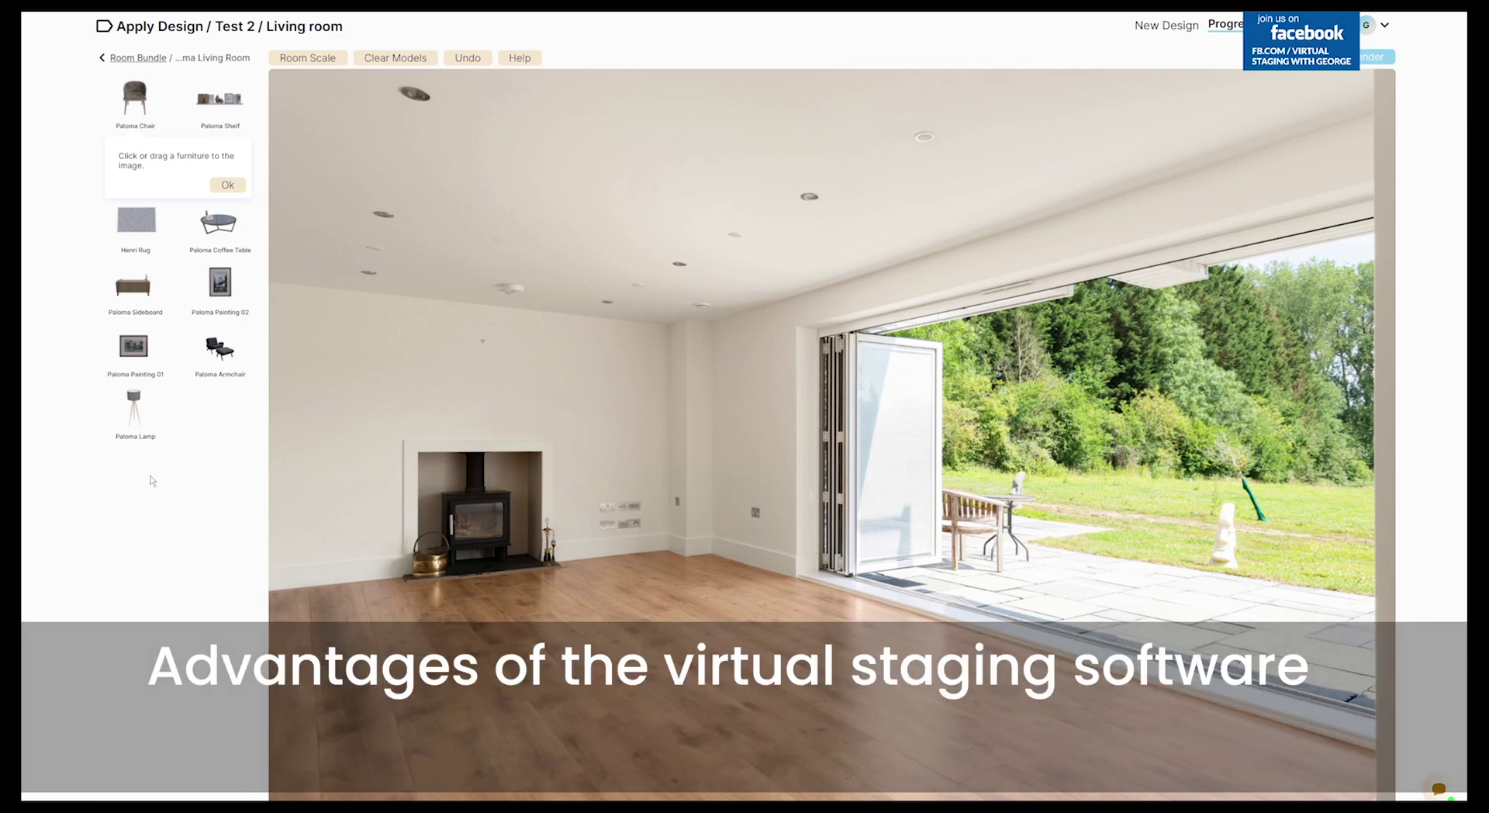
# Place the Paloma Sofa along the room's left side and adjust the room scale to fit it
pyautogui.click(224, 185)
pyautogui.click(229, 183)
pyautogui.click(591, 125)
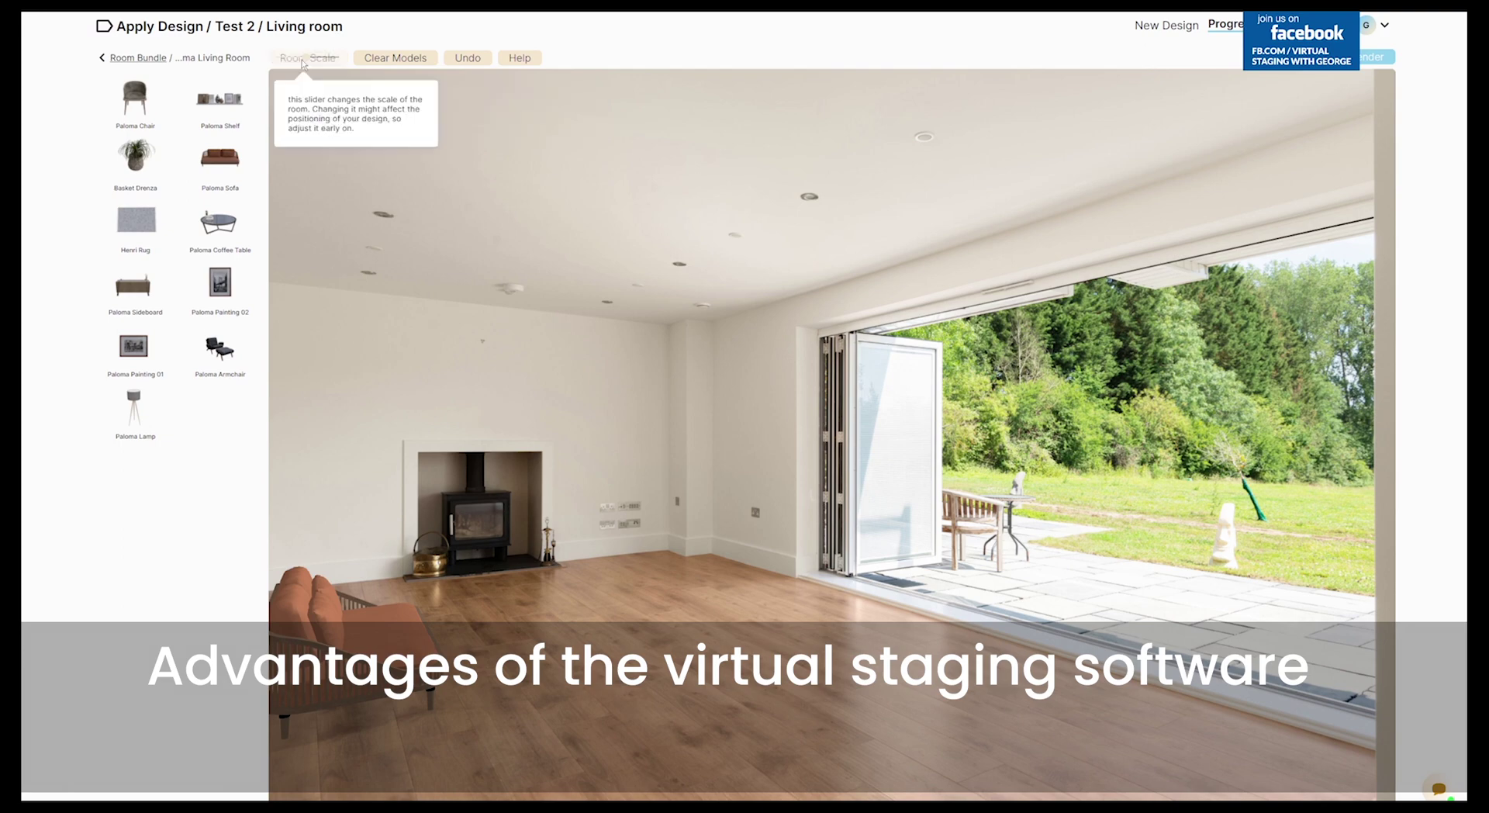
pyautogui.moveTo(301, 61); pyautogui.dragTo(325, 60)
pyautogui.moveTo(326, 621); pyautogui.dragTo(365, 601)
pyautogui.scroll(-2, 311, 617)
# Place the Paloma Armchair in the corner beside the patio doors, trying out the Paloma Chair and removing it
pyautogui.moveTo(148, 118); pyautogui.dragTo(583, 632)
pyautogui.moveTo(849, 616); pyautogui.dragTo(690, 539)
pyautogui.moveTo(586, 636); pyautogui.dragTo(698, 609)
pyautogui.click(687, 601)
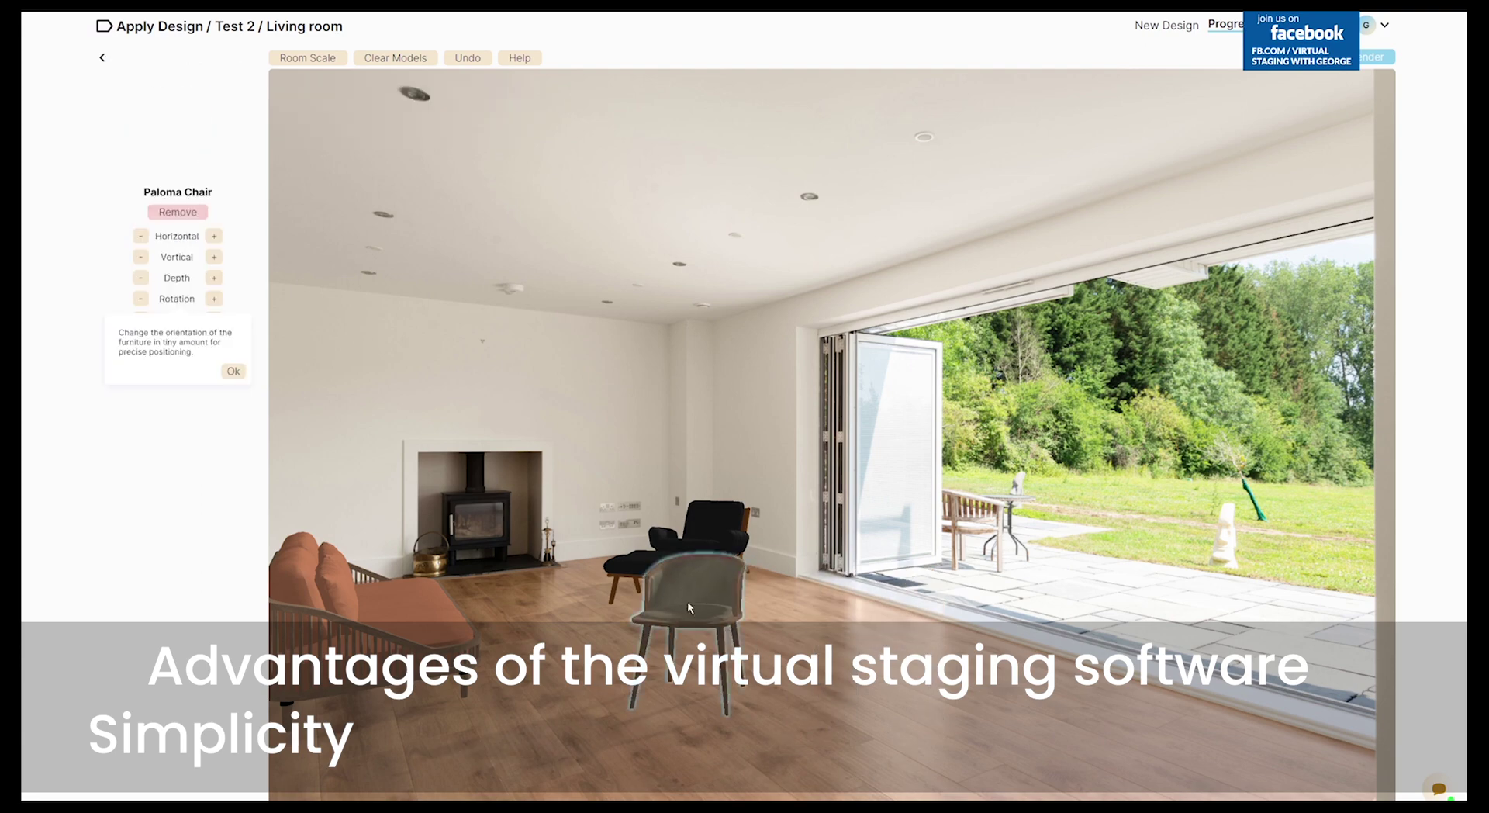
pyautogui.click(177, 211)
# Hang Paloma Painting 01 above the fireplace and Paloma Painting 02 on the wall beside the patio doors
pyautogui.moveTo(133, 346)
pyautogui.mouseDown()
pyautogui.moveTo(775, 725)
pyautogui.moveTo(442, 354)
pyautogui.mouseUp()
pyautogui.moveTo(220, 282)
pyautogui.mouseDown()
pyautogui.moveTo(765, 714)
pyautogui.moveTo(509, 357)
pyautogui.mouseUp()
pyautogui.click(510, 357)
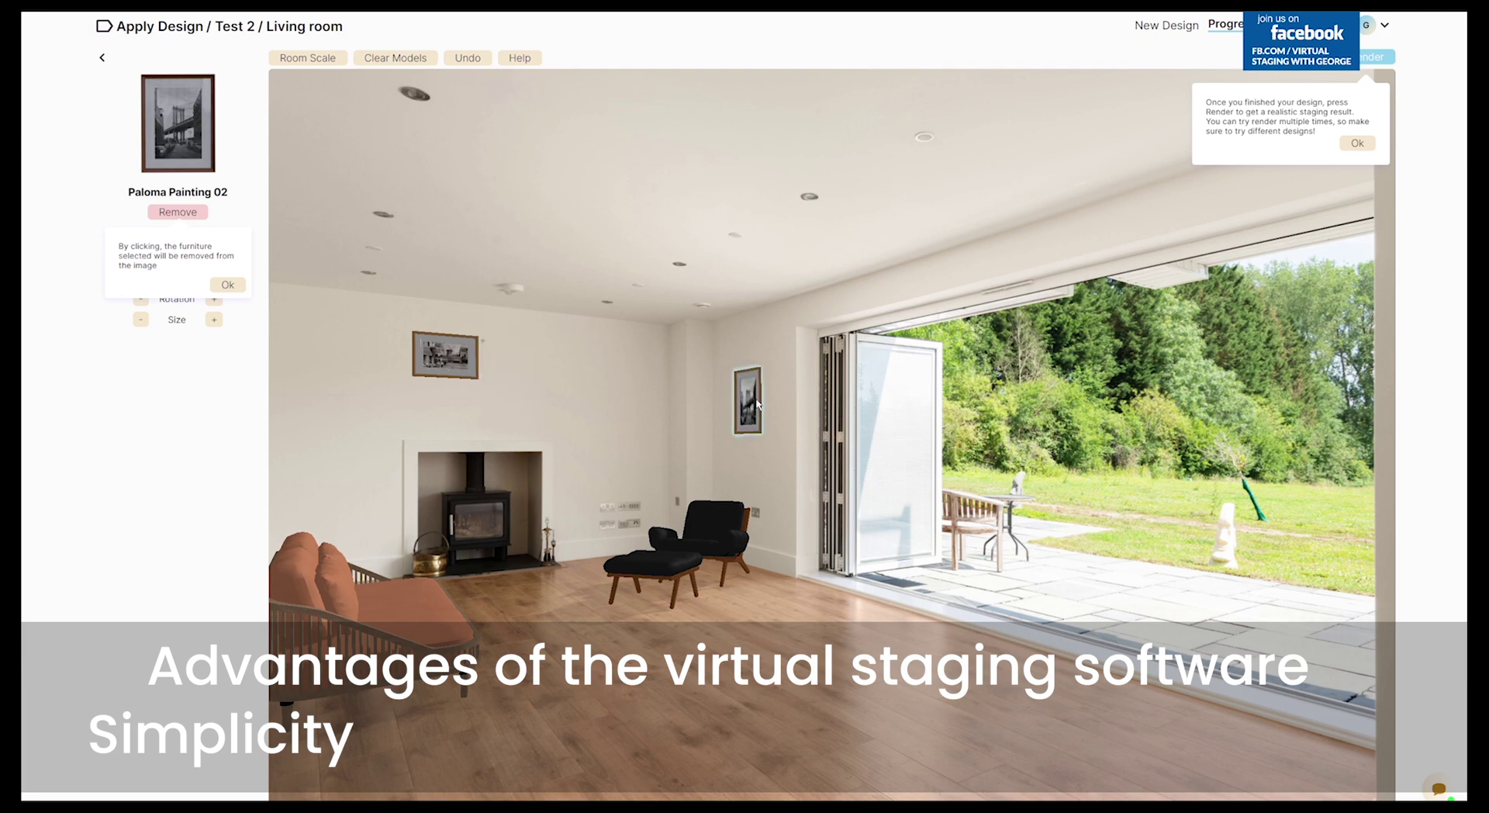
pyautogui.click(227, 285)
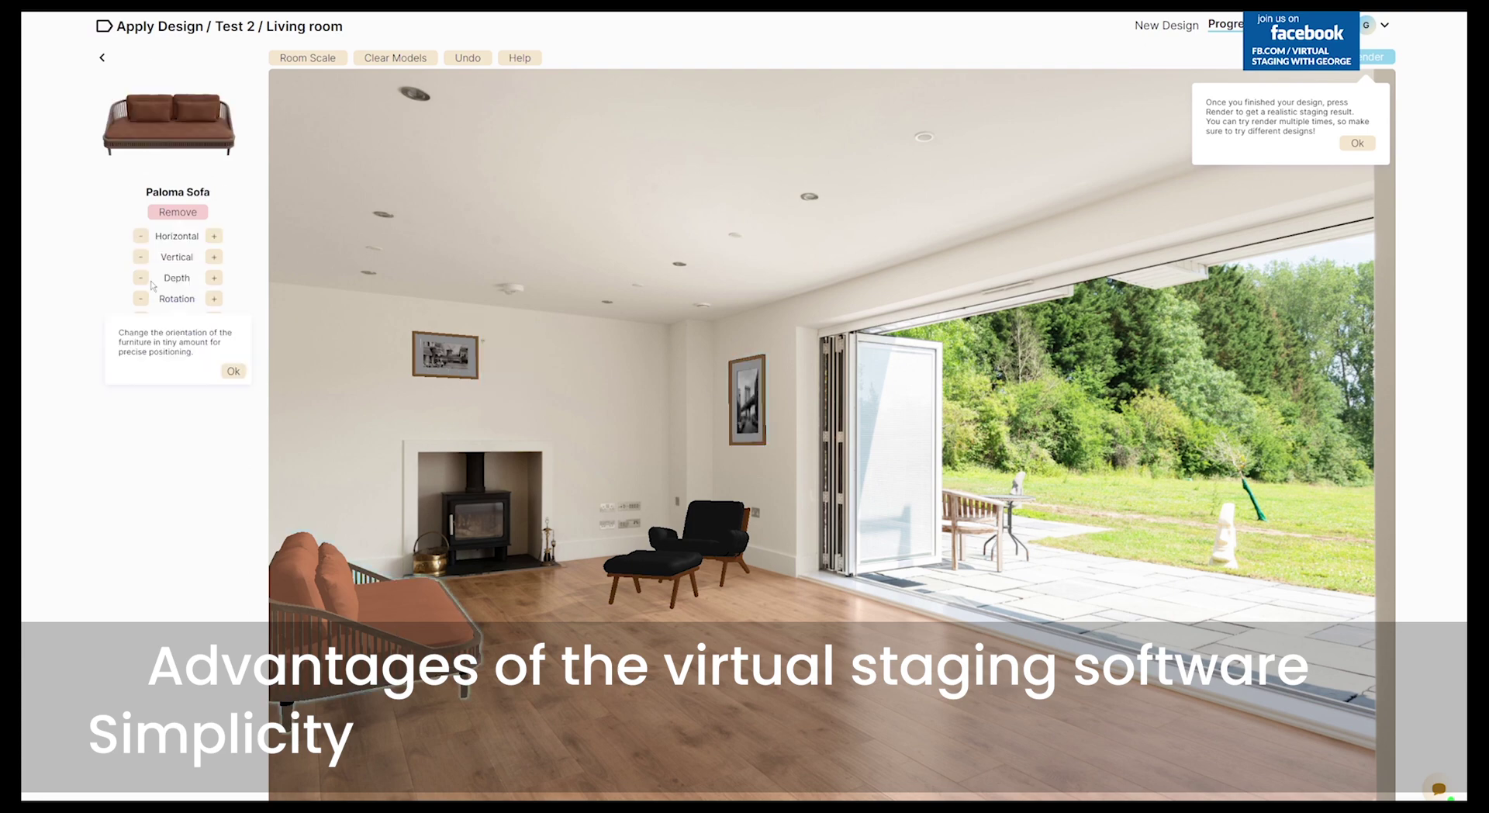
# Fine-tune the Paloma Sofa's depth, horizontal position and size at the left side of the room
pyautogui.click(142, 279)
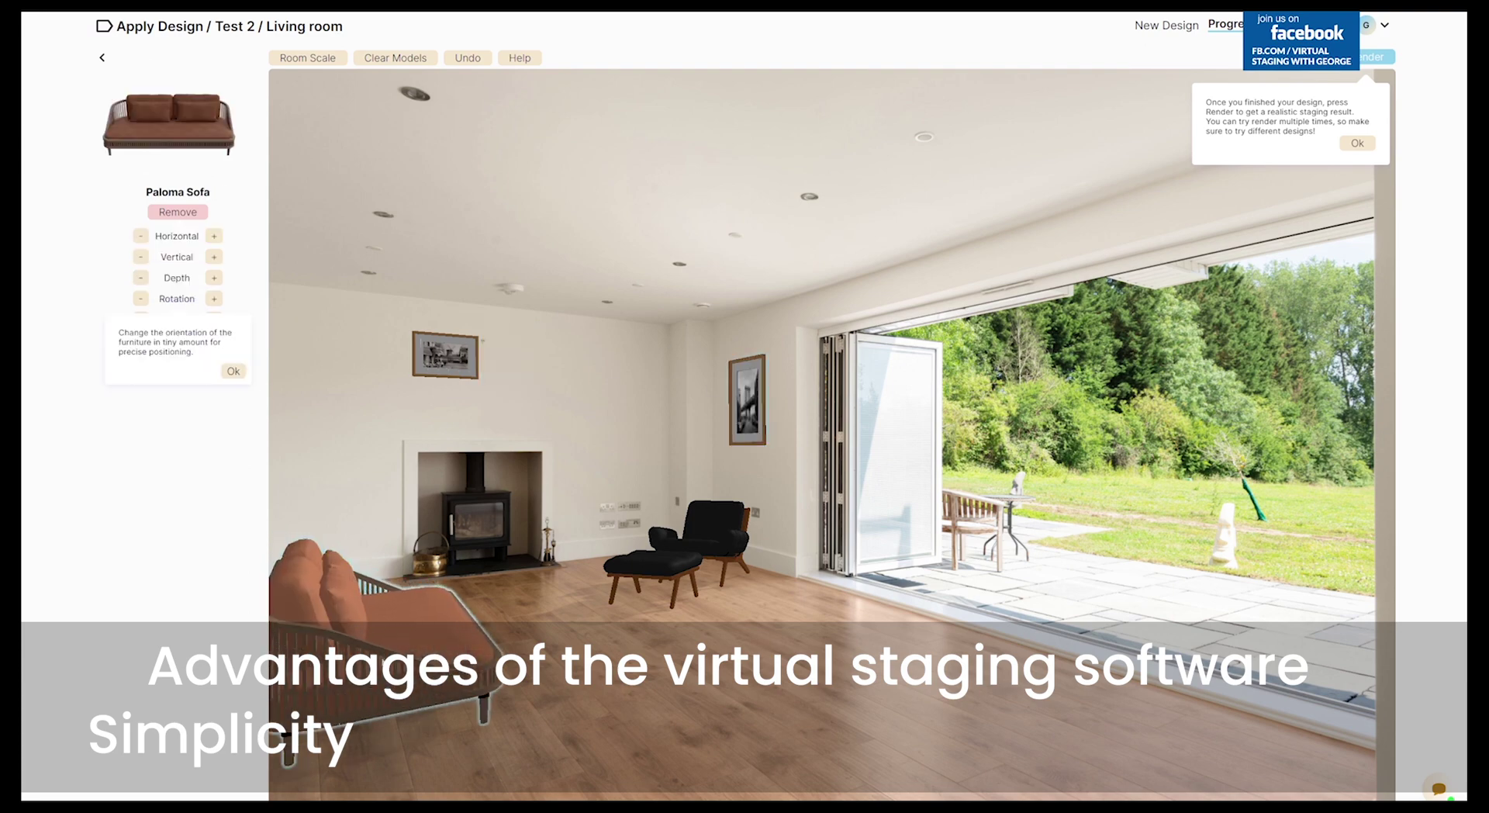
pyautogui.click(233, 371)
pyautogui.click(214, 236)
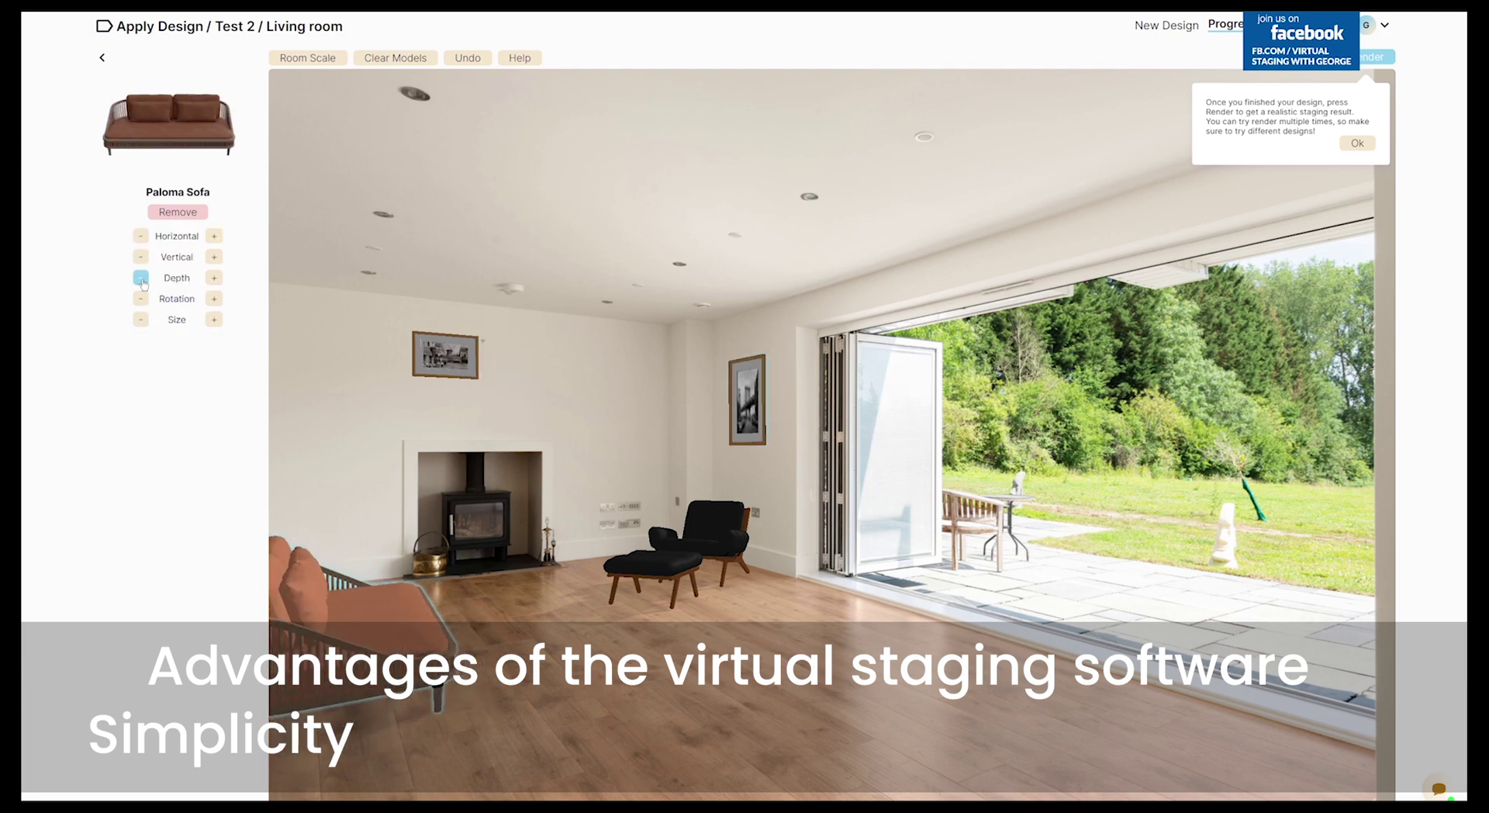
pyautogui.click(214, 235)
pyautogui.click(214, 236)
pyautogui.click(140, 236)
pyautogui.click(214, 236)
pyautogui.click(140, 319)
pyautogui.click(214, 319)
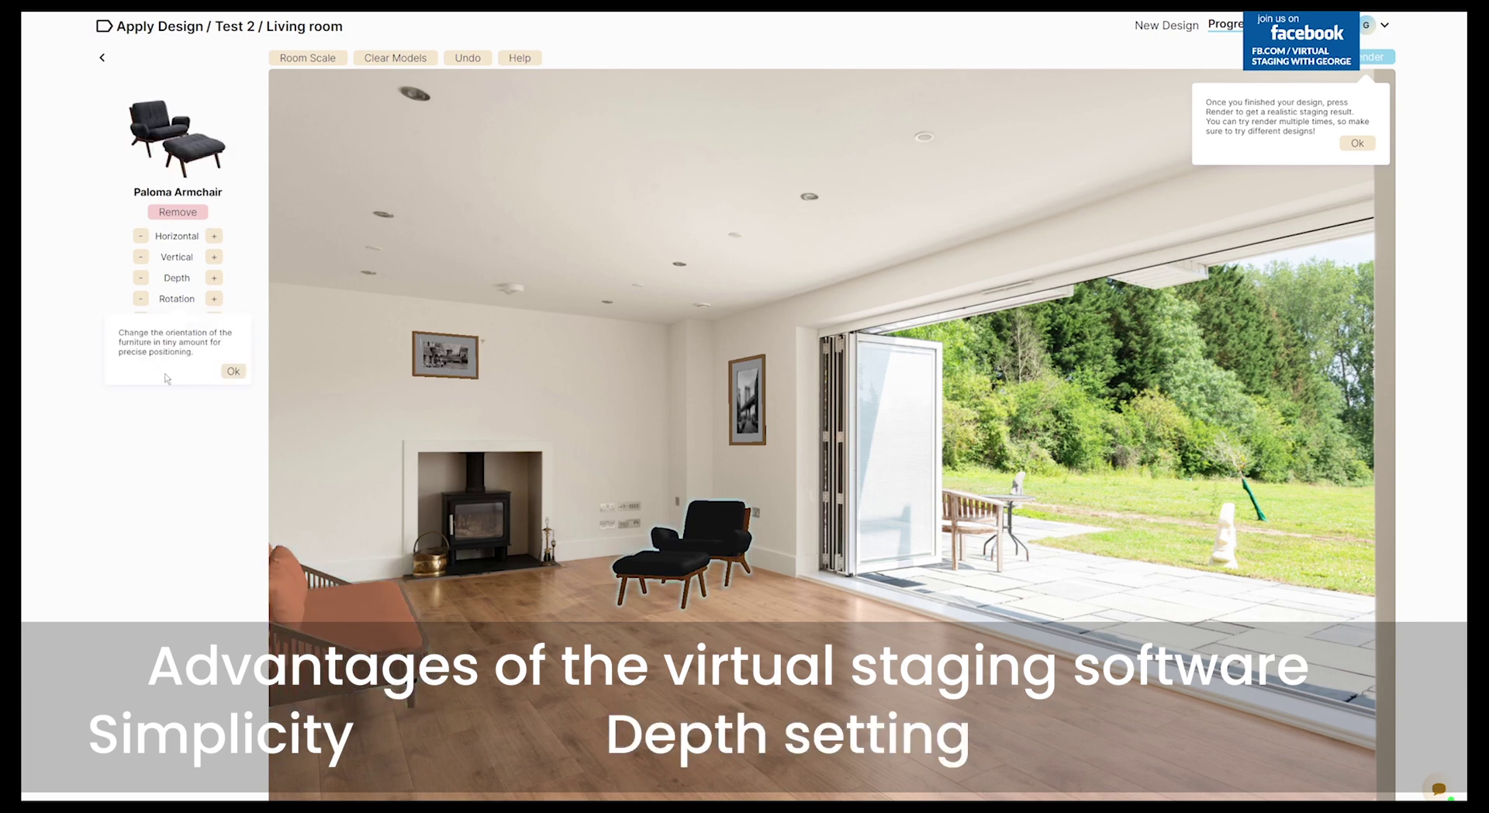
# Enlarge the Paloma Armchair slightly and nudge the depth of the seating
pyautogui.click(1357, 143)
pyautogui.click(232, 371)
pyautogui.click(214, 320)
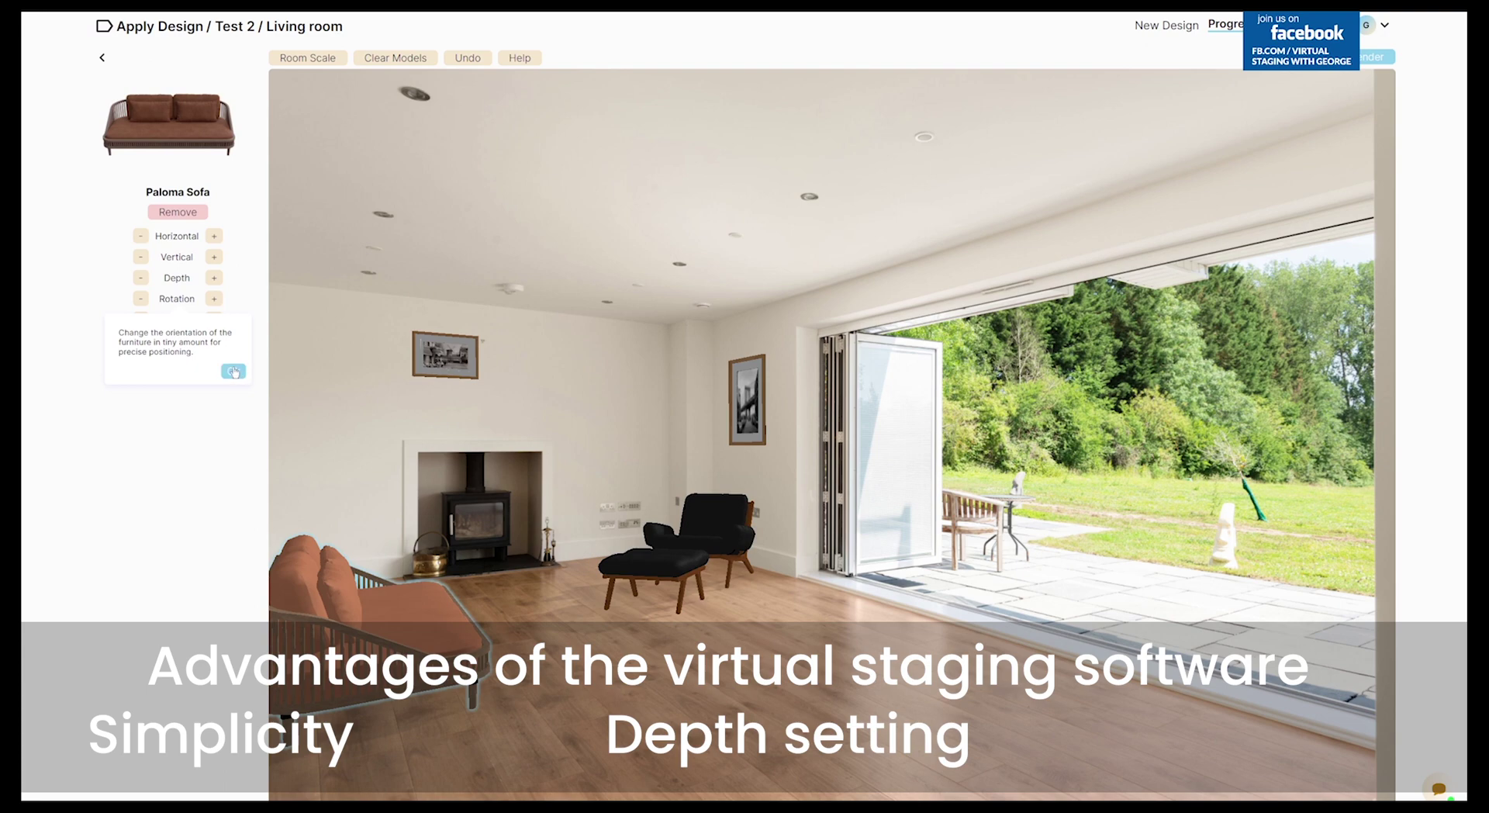
pyautogui.click(234, 372)
pyautogui.click(214, 278)
pyautogui.click(140, 277)
pyautogui.click(141, 278)
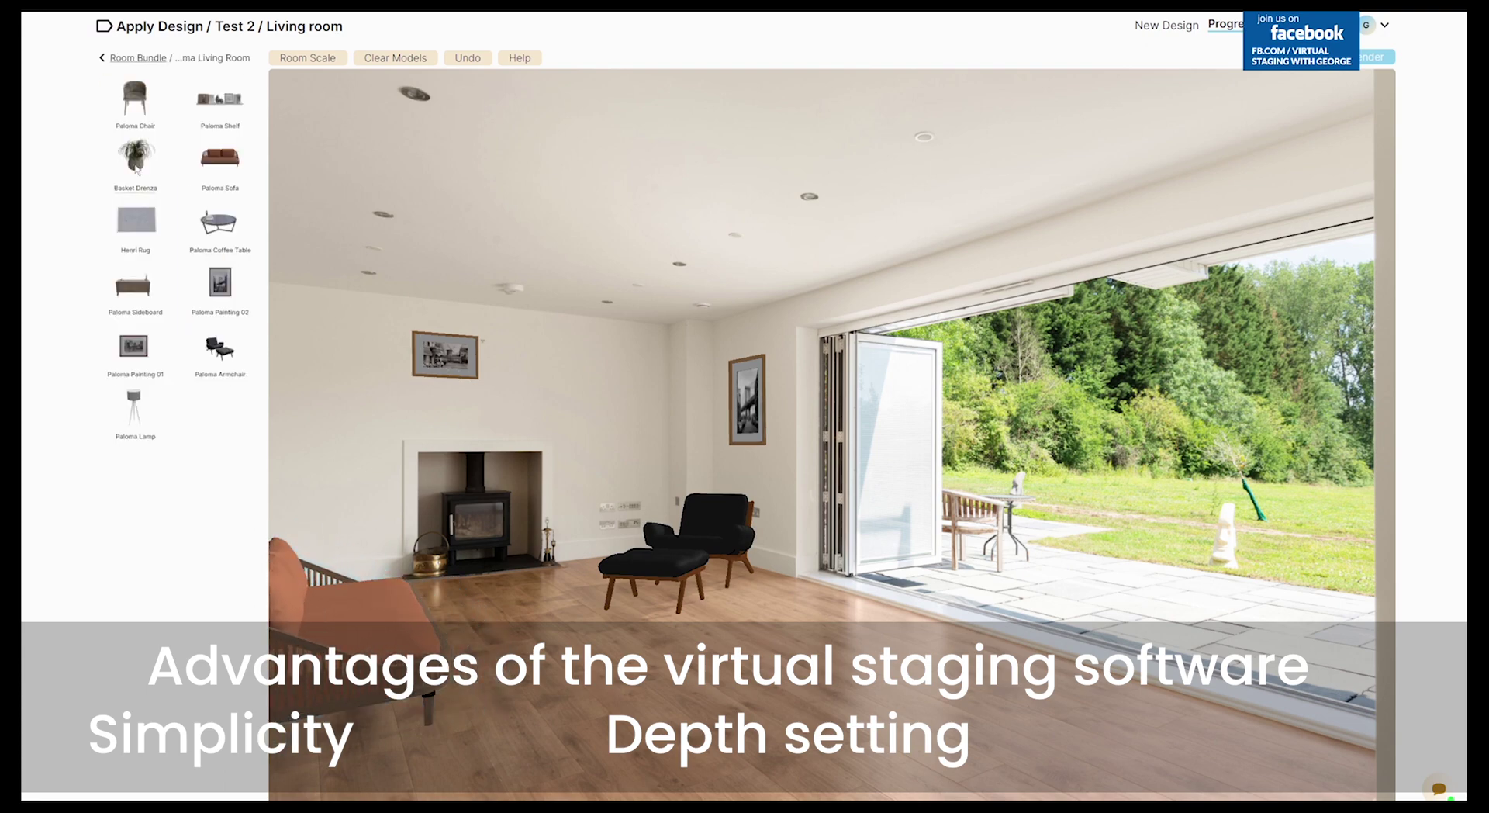
# Place the basket plant between the sofa and fireplace, and the Paloma Coffee Table in front of the sofa
pyautogui.click(138, 171)
pyautogui.moveTo(720, 683); pyautogui.dragTo(349, 590)
pyautogui.click(219, 225)
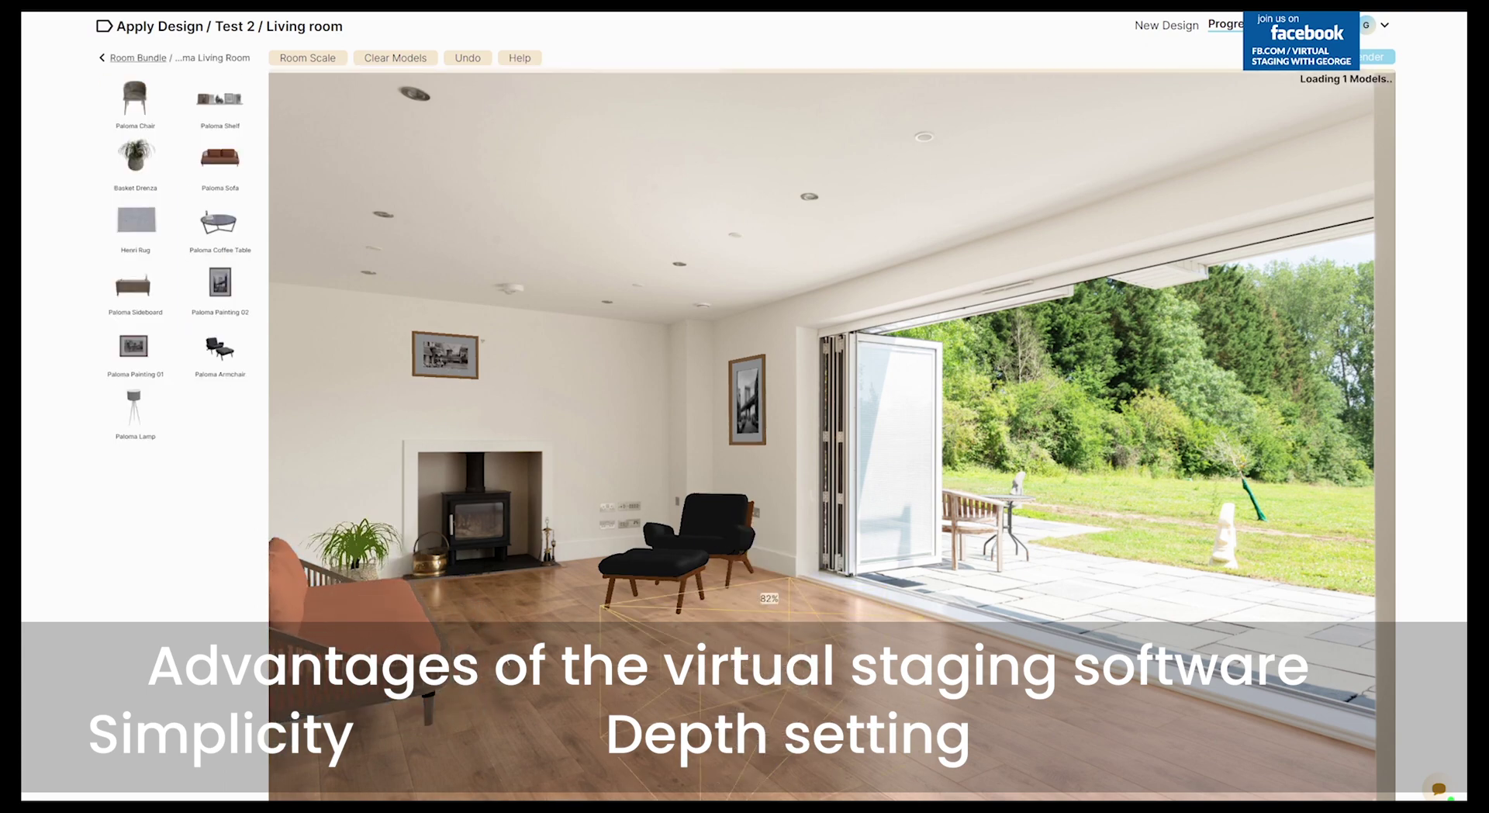
pyautogui.moveTo(542, 683); pyautogui.dragTo(522, 618)
# Adjust the armchair's depth and lay the Henri Rug under the coffee table
pyautogui.click(698, 535)
pyautogui.click(214, 278)
pyautogui.click(101, 57)
pyautogui.click(136, 221)
pyautogui.moveTo(620, 682); pyautogui.dragTo(570, 675)
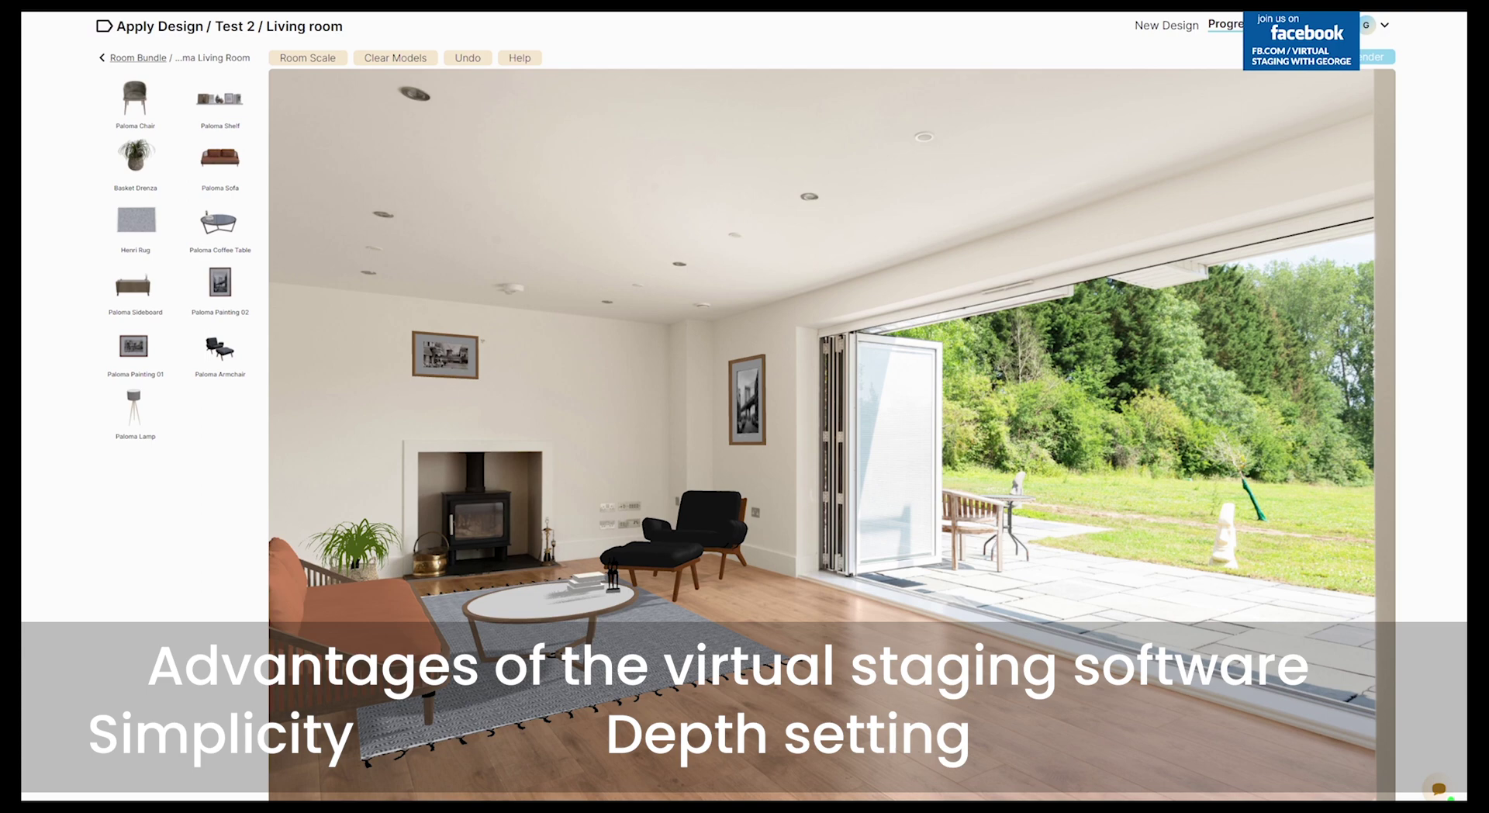
# Stand the Paloma Lamp beside the armchair and replace the painting above the fireplace with the Paloma Shelf, moving the painting toward the corner
pyautogui.moveTo(132, 419); pyautogui.dragTo(620, 566)
pyautogui.moveTo(206, 98); pyautogui.dragTo(482, 400)
pyautogui.moveTo(445, 354)
pyautogui.mouseDown()
pyautogui.moveTo(621, 378)
pyautogui.moveTo(619, 393)
pyautogui.mouseUp()
# Enlarge the Paloma Shelf and centre it above the fireplace
pyautogui.click(482, 401)
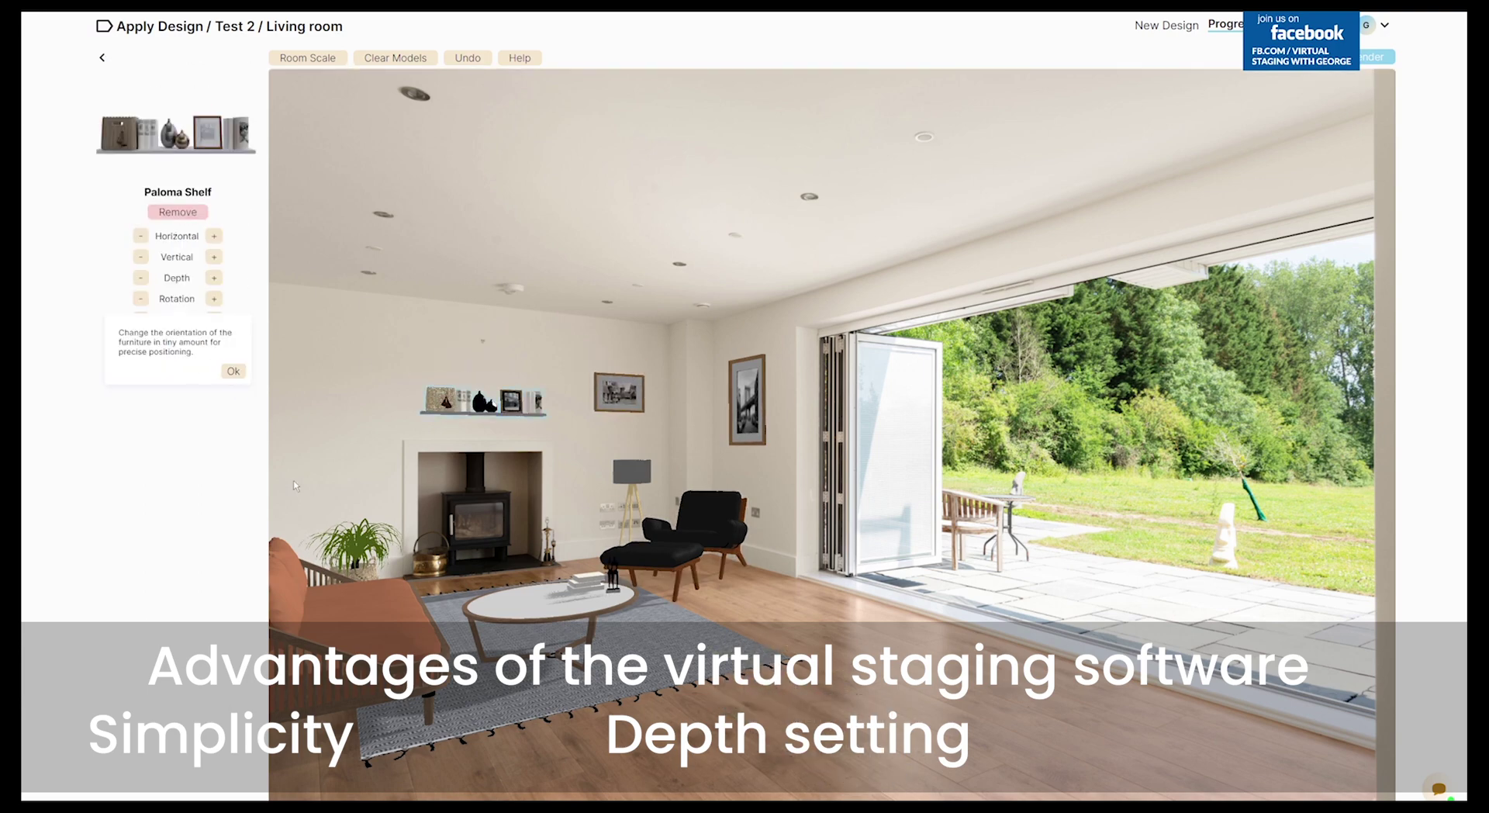
pyautogui.click(229, 372)
pyautogui.click(214, 320)
pyautogui.click(214, 320)
pyautogui.moveTo(482, 399); pyautogui.dragTo(477, 392)
# Enlarge Paloma Painting 01, adjust its rotation, and reposition it on the wall above the sofa
pyautogui.click(619, 392)
pyautogui.click(214, 298)
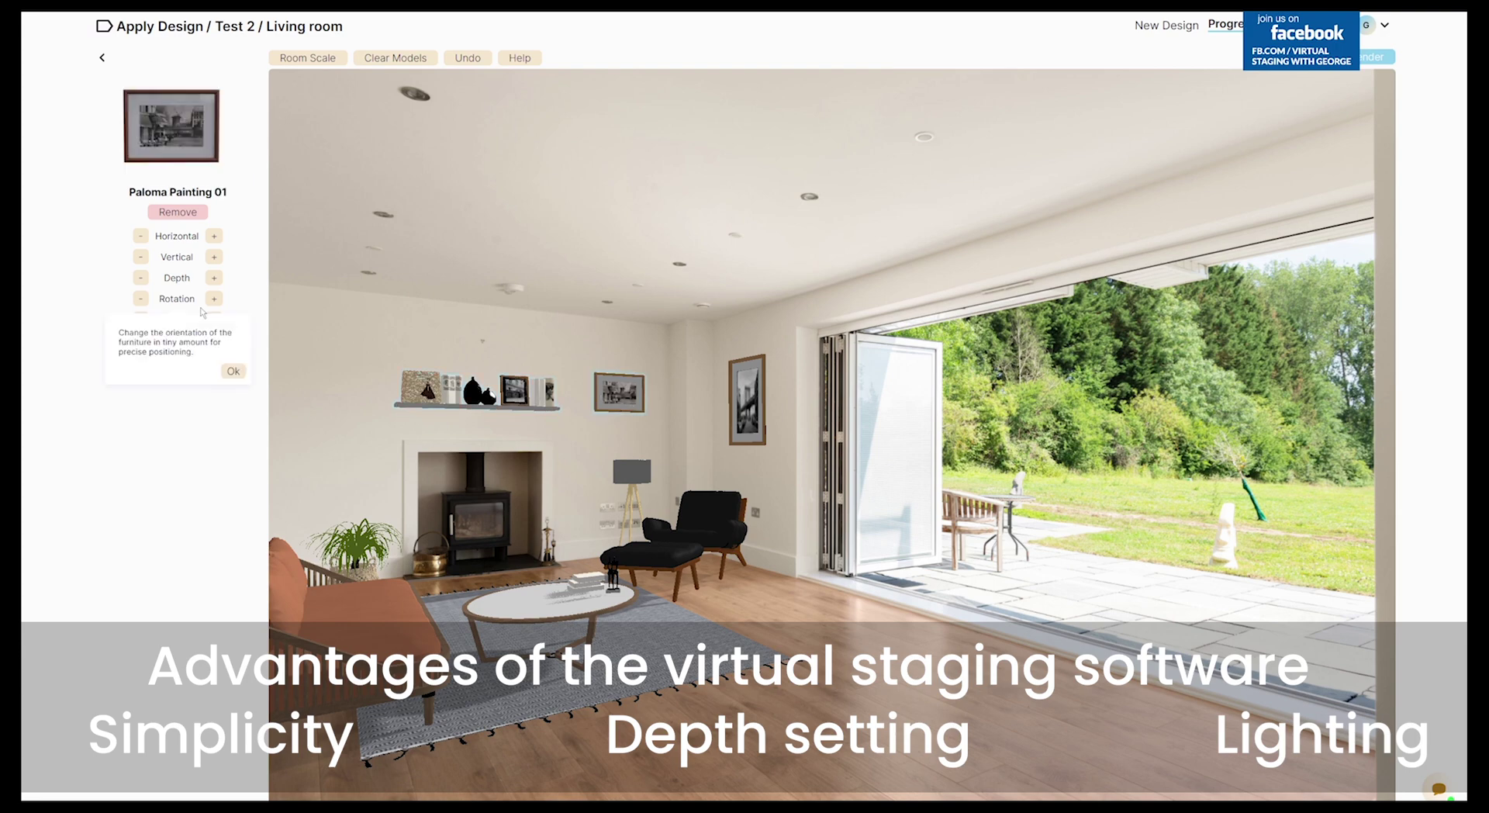
pyautogui.click(142, 300)
pyautogui.click(214, 318)
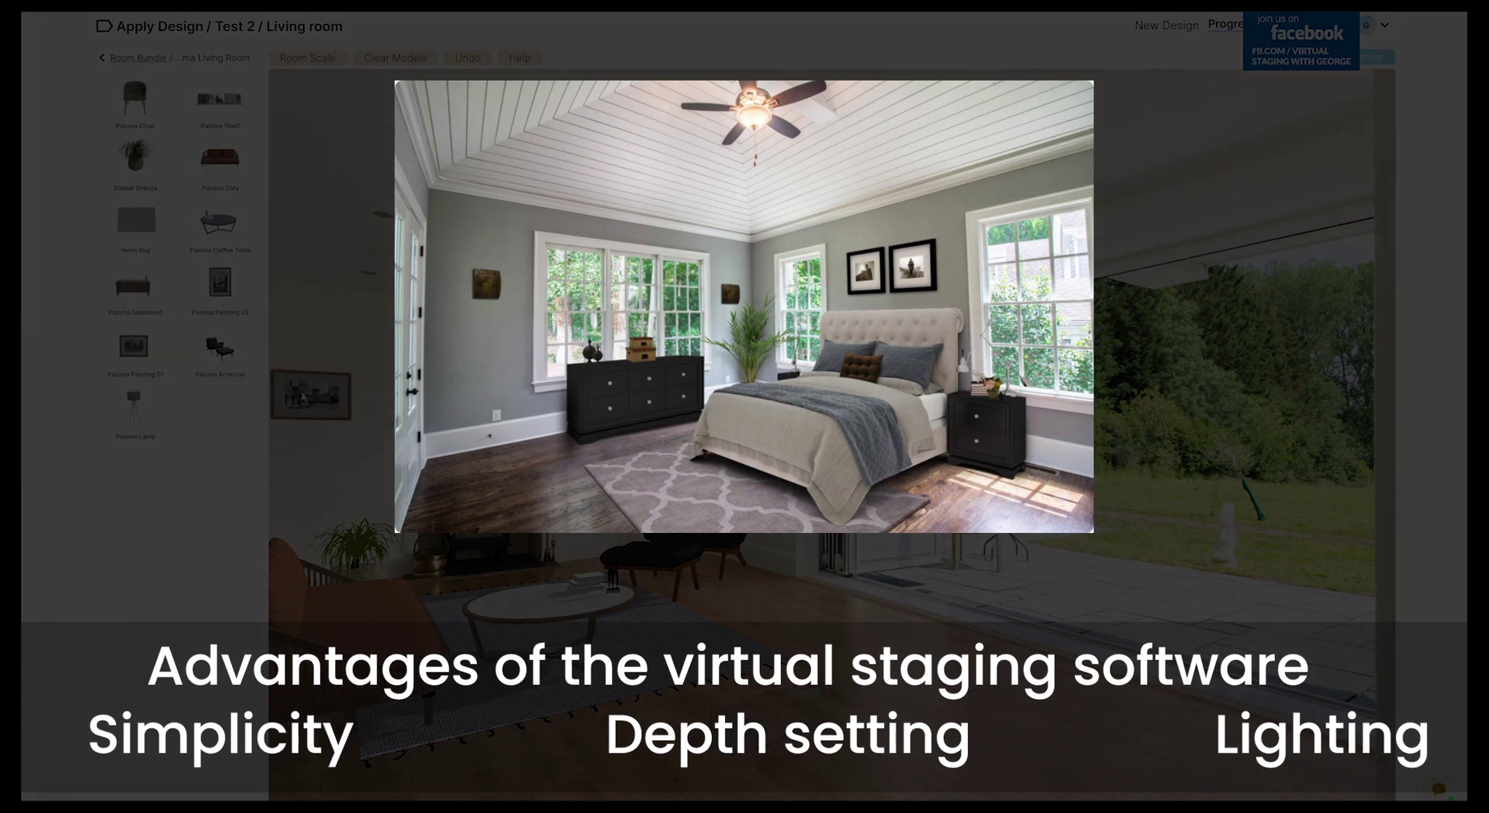
pyautogui.click(141, 299)
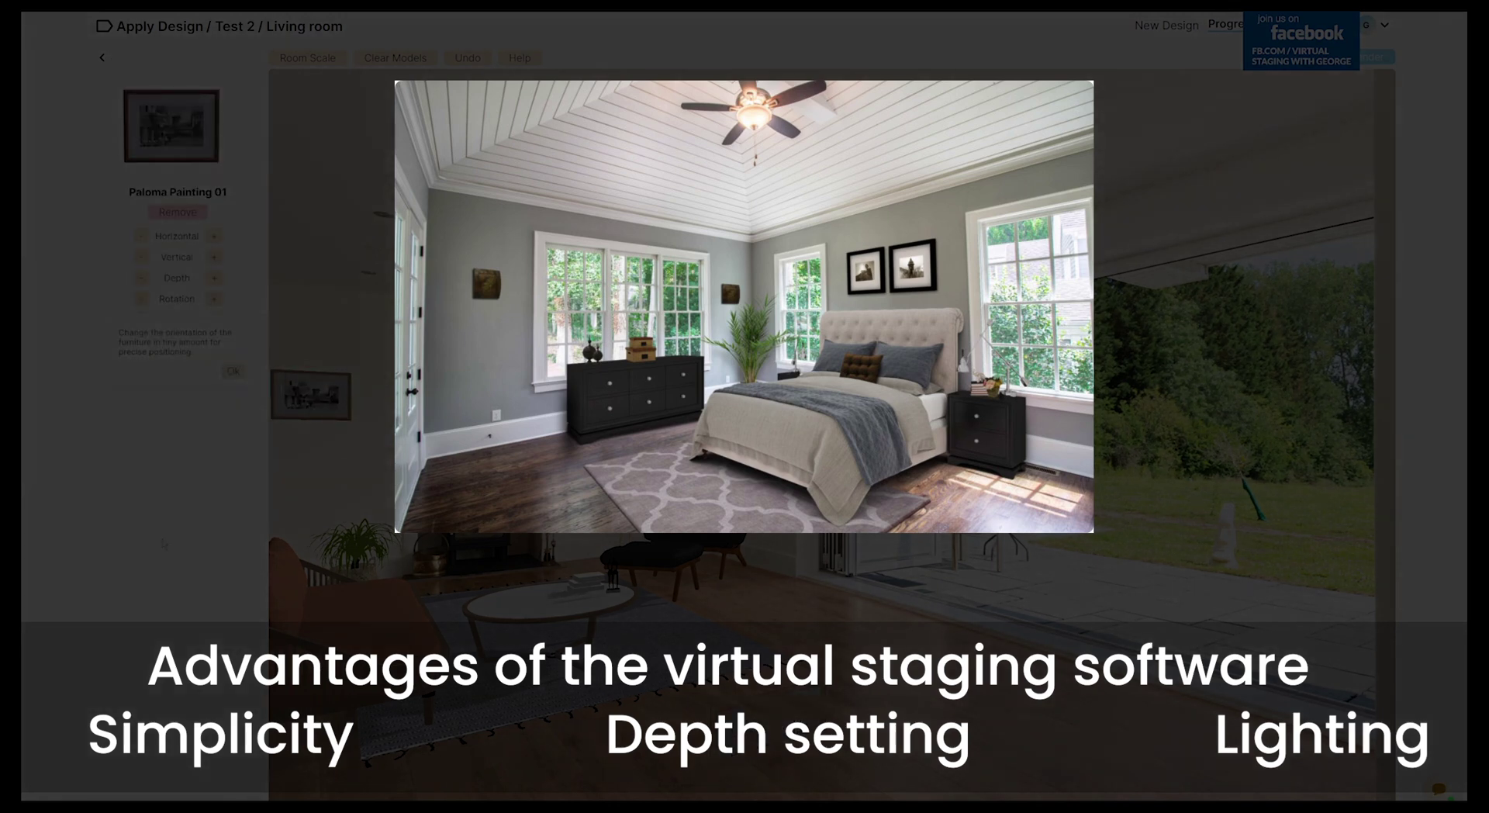
pyautogui.moveTo(310, 395); pyautogui.dragTo(310, 384)
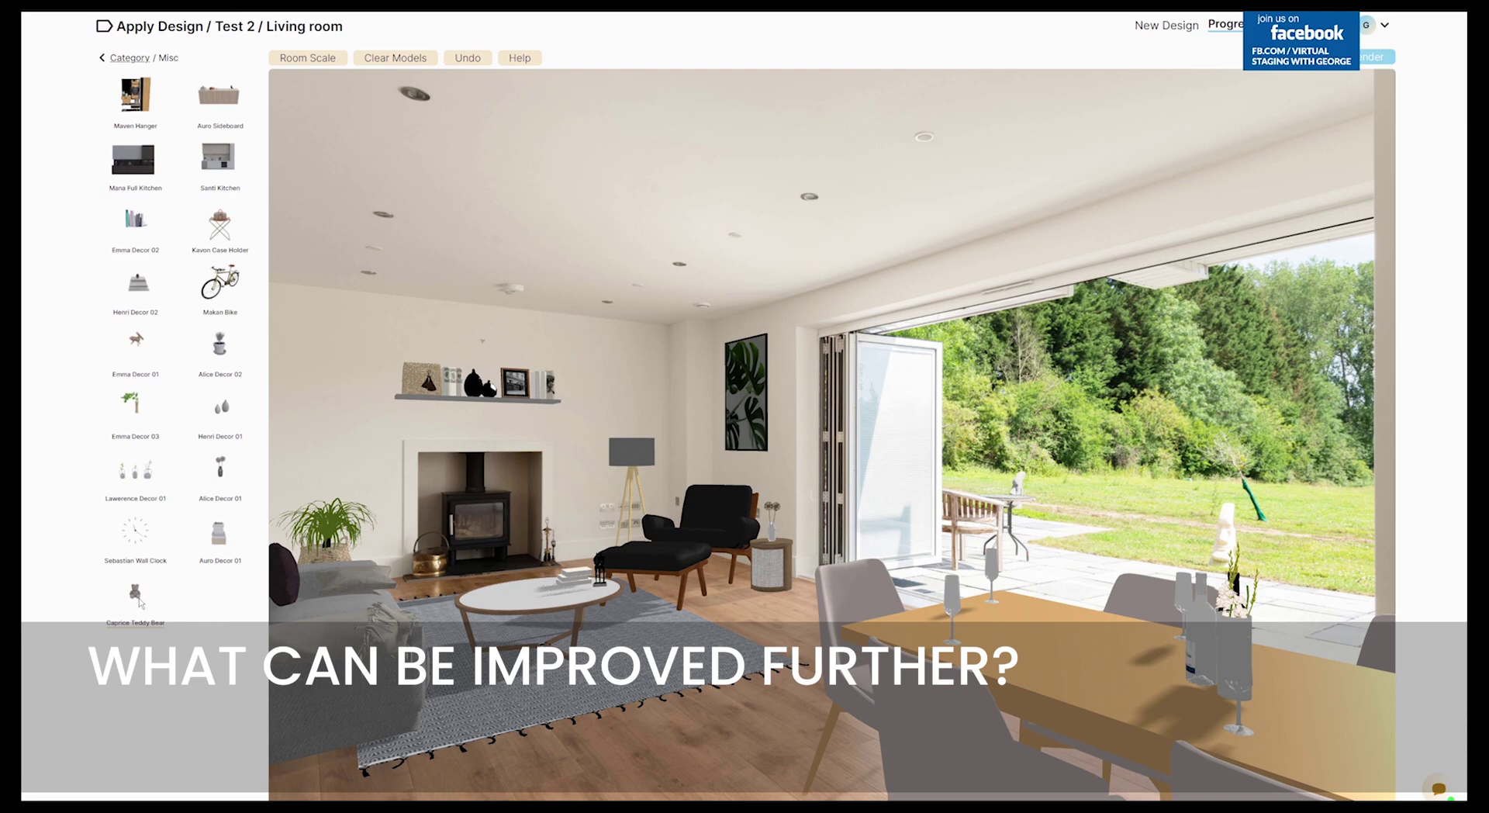
# Add the Caprice Teddy Bear from the Misc category near the dining table and raise it to tabletop height
pyautogui.click(139, 601)
pyautogui.click(179, 219)
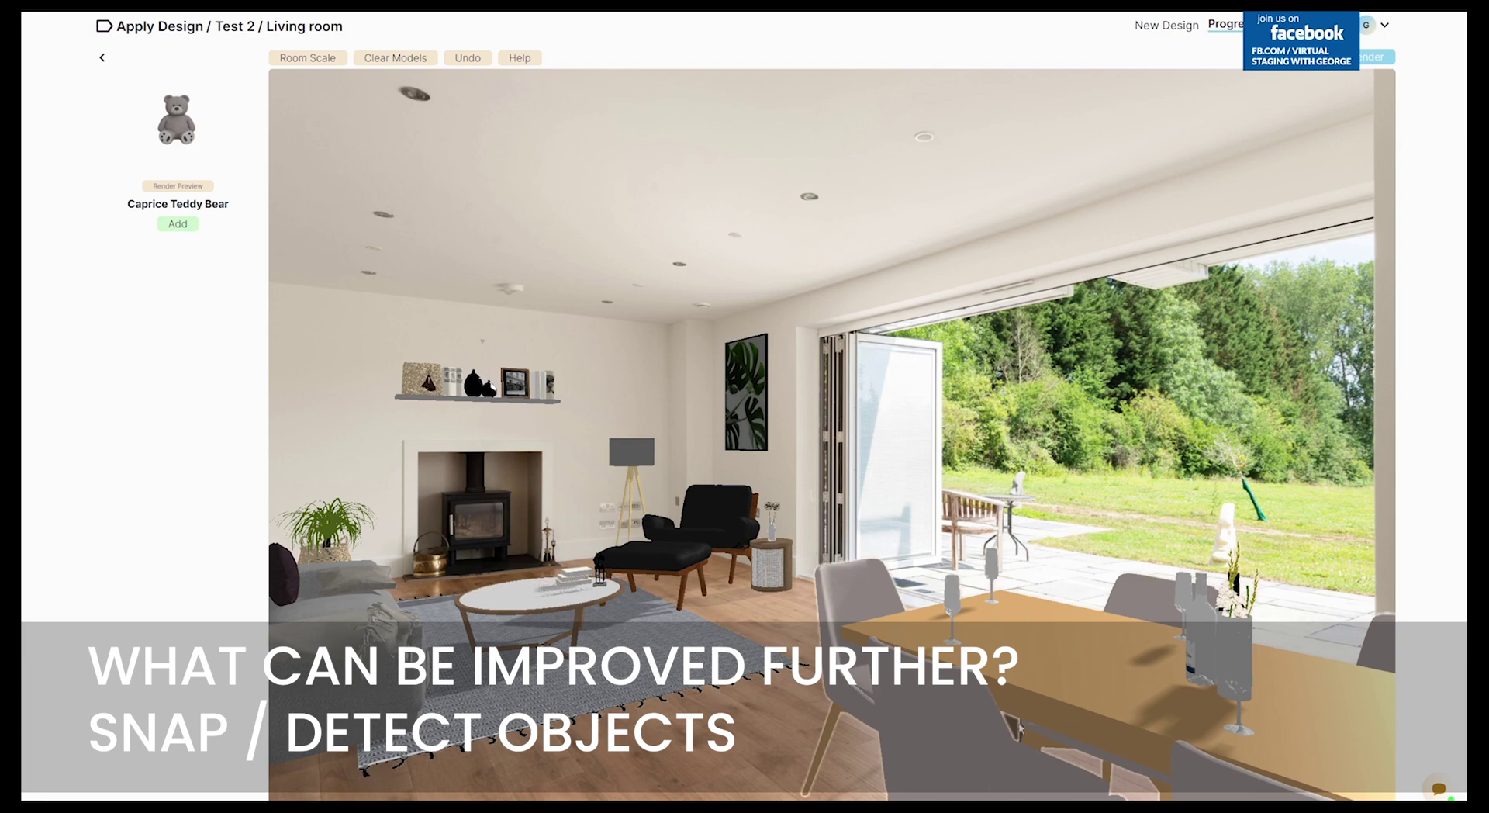
pyautogui.click(1018, 729)
pyautogui.click(219, 255)
pyautogui.click(219, 255)
pyautogui.click(219, 255)
pyautogui.click(218, 255)
pyautogui.click(219, 255)
pyautogui.click(219, 255)
pyautogui.click(218, 255)
pyautogui.click(219, 255)
pyautogui.click(214, 257)
pyautogui.click(214, 256)
pyautogui.click(214, 257)
pyautogui.click(214, 256)
pyautogui.click(215, 257)
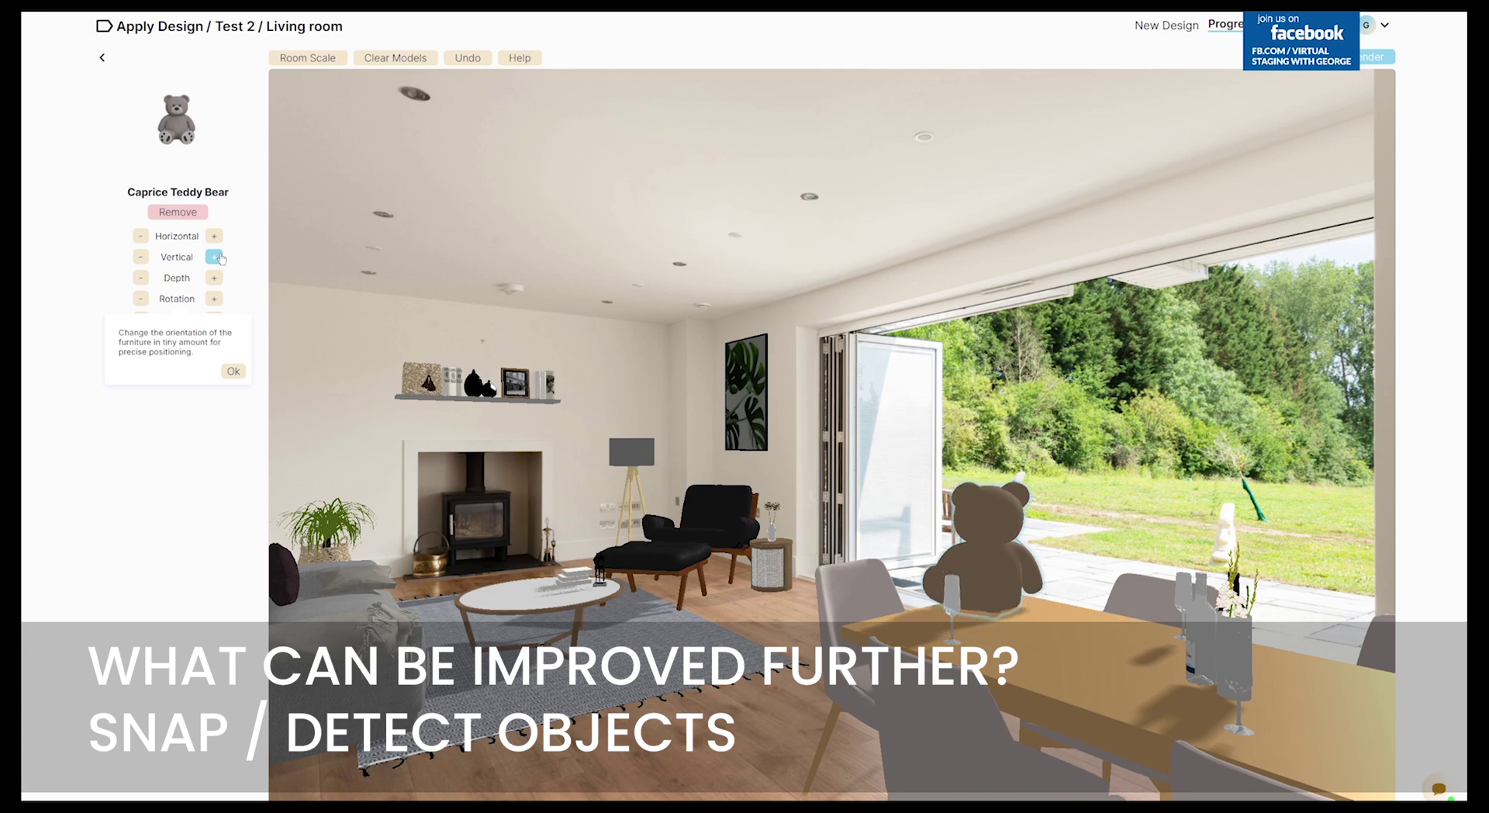
pyautogui.click(216, 257)
# Move the teddy bear back down and raise its vertical position again to the far end of the dining table
pyautogui.click(142, 256)
pyautogui.moveTo(979, 566); pyautogui.dragTo(953, 776)
pyautogui.click(217, 259)
pyautogui.click(218, 260)
pyautogui.click(218, 262)
pyautogui.click(219, 264)
pyautogui.click(220, 266)
pyautogui.click(219, 265)
pyautogui.click(220, 265)
pyautogui.click(219, 265)
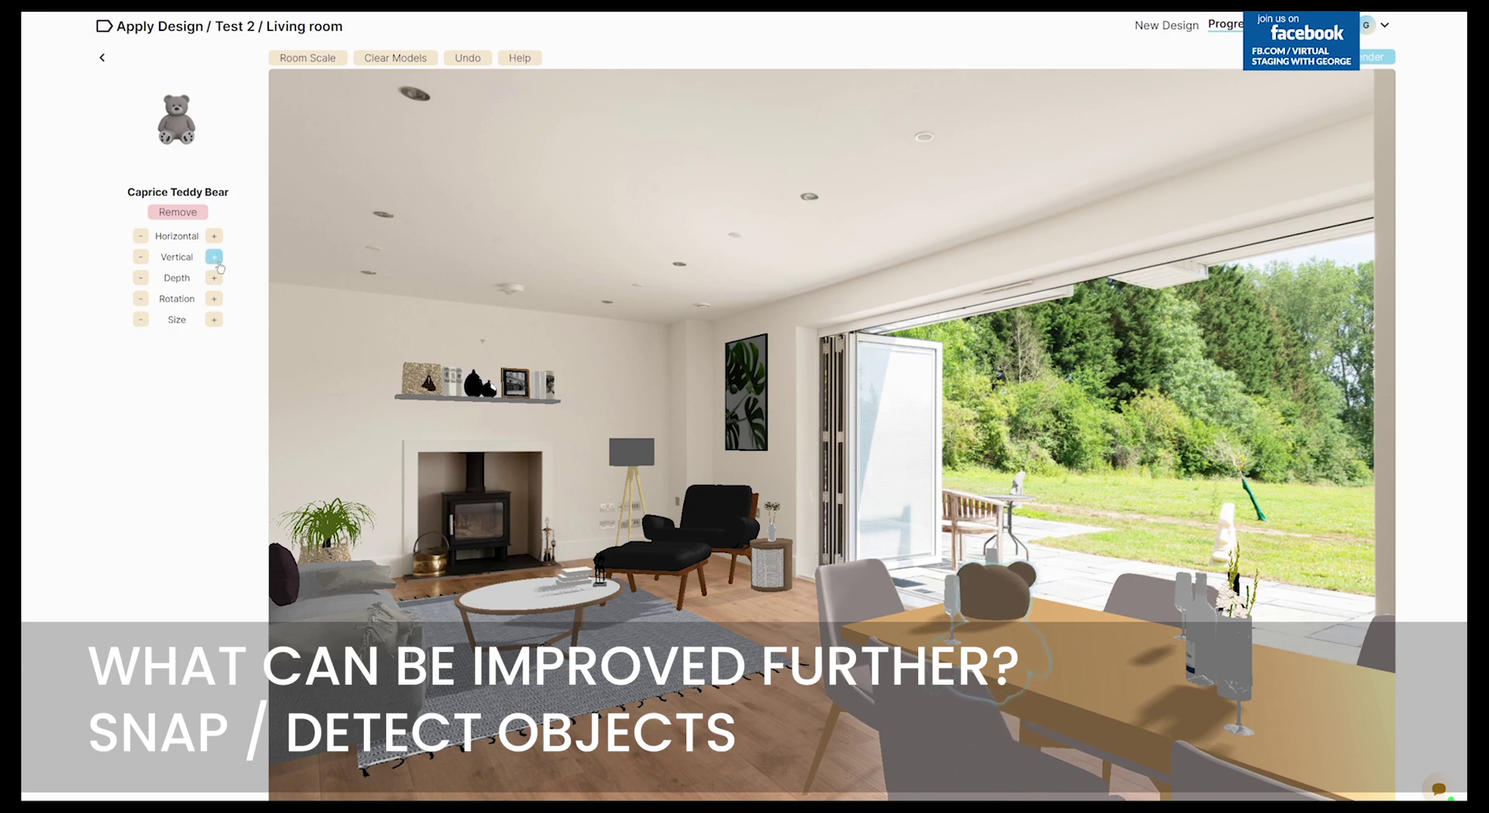
pyautogui.click(220, 265)
pyautogui.click(220, 266)
pyautogui.click(219, 265)
pyautogui.click(219, 265)
pyautogui.click(220, 266)
pyautogui.click(219, 265)
pyautogui.click(221, 265)
pyautogui.click(220, 265)
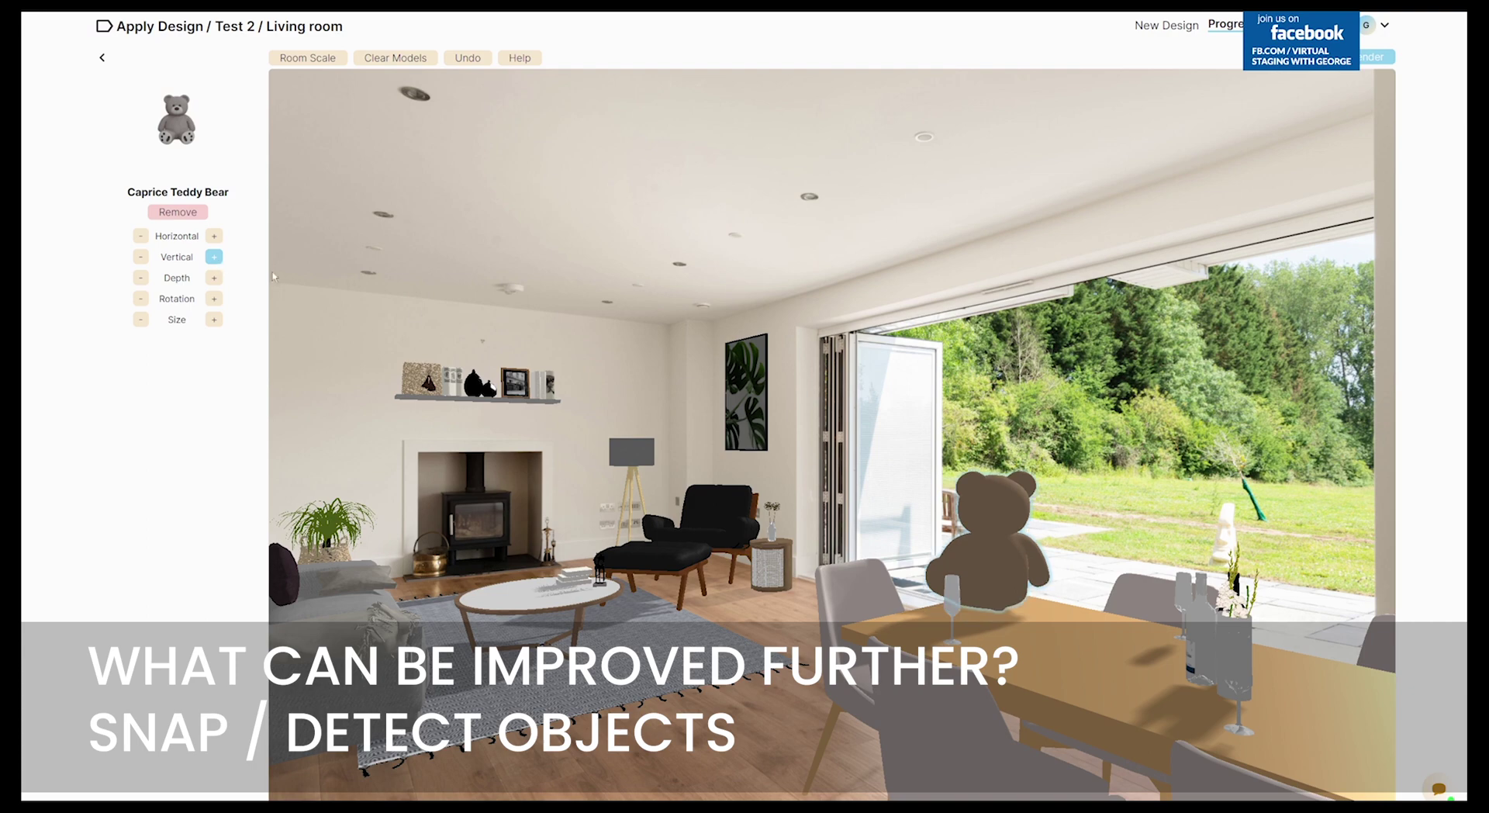
# Rotate the teddy bear to face the room, and reduce its height position and size
pyautogui.scroll(-5, 1013, 575)
pyautogui.scroll(3, 1012, 575)
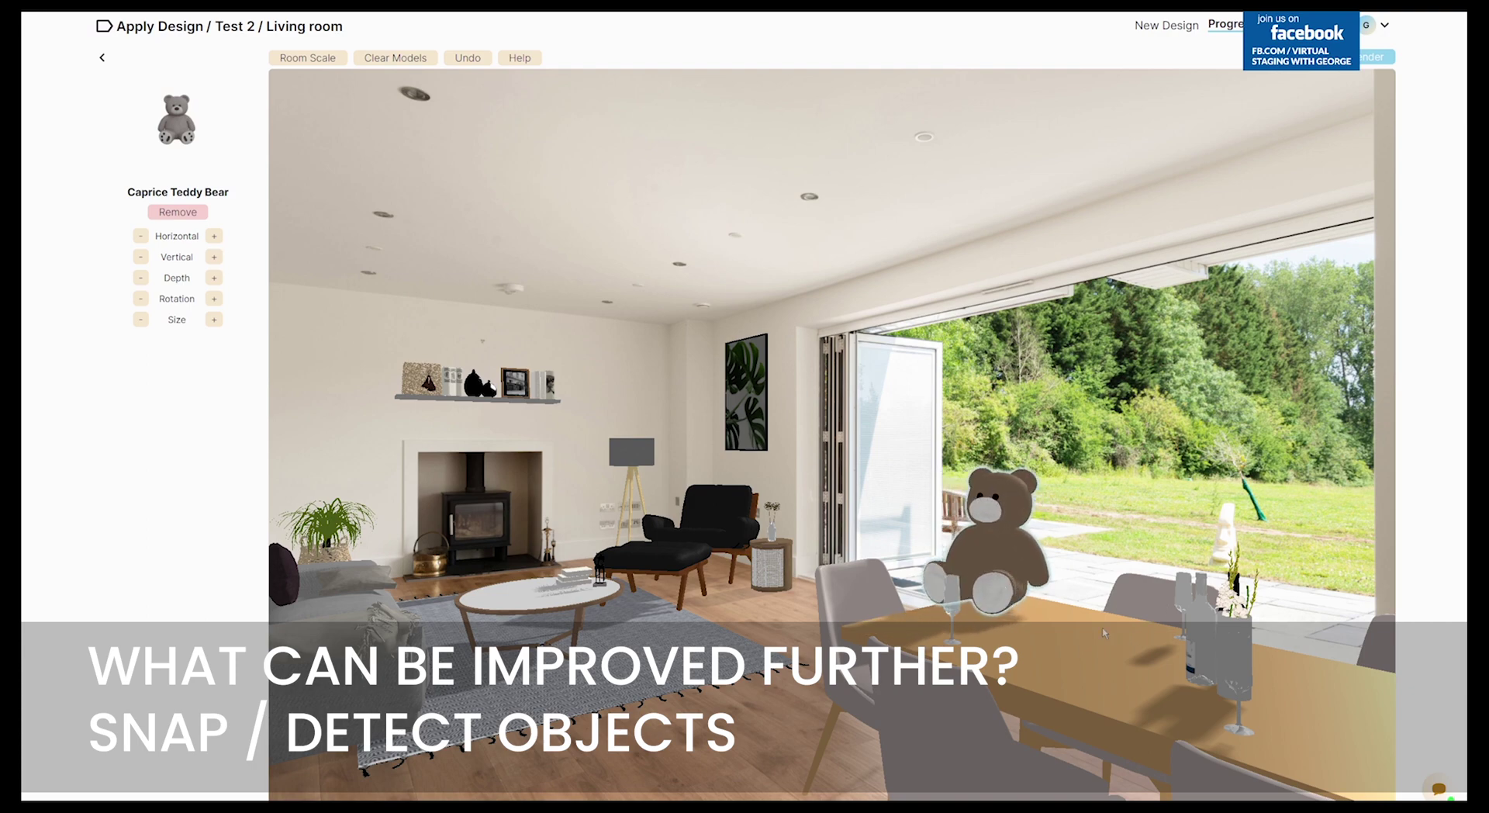
pyautogui.click(146, 261)
pyautogui.click(144, 322)
pyautogui.click(143, 322)
pyautogui.click(143, 321)
# Adjust the teddy bear's depth and horizontal position to seat it at the far end of the dining table
pyautogui.click(214, 277)
pyautogui.click(215, 277)
pyautogui.click(214, 276)
pyautogui.click(141, 277)
pyautogui.click(141, 277)
pyautogui.click(141, 277)
pyautogui.click(141, 277)
pyautogui.click(214, 235)
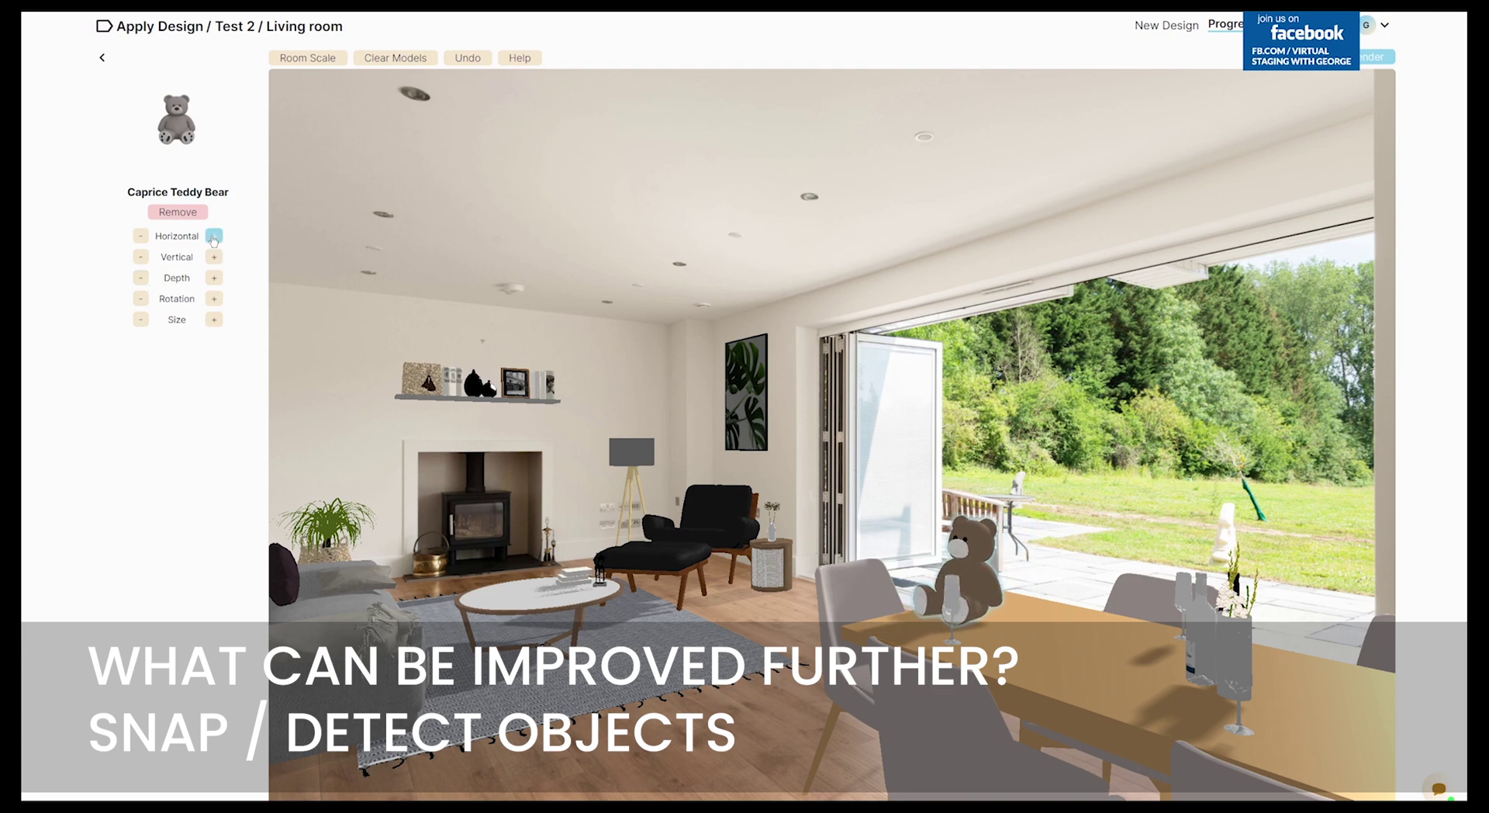
# Move the teddy bear horizontally along the length of the dining table and past its vase
pyautogui.click(215, 236)
pyautogui.click(214, 236)
pyautogui.click(214, 236)
pyautogui.click(214, 236)
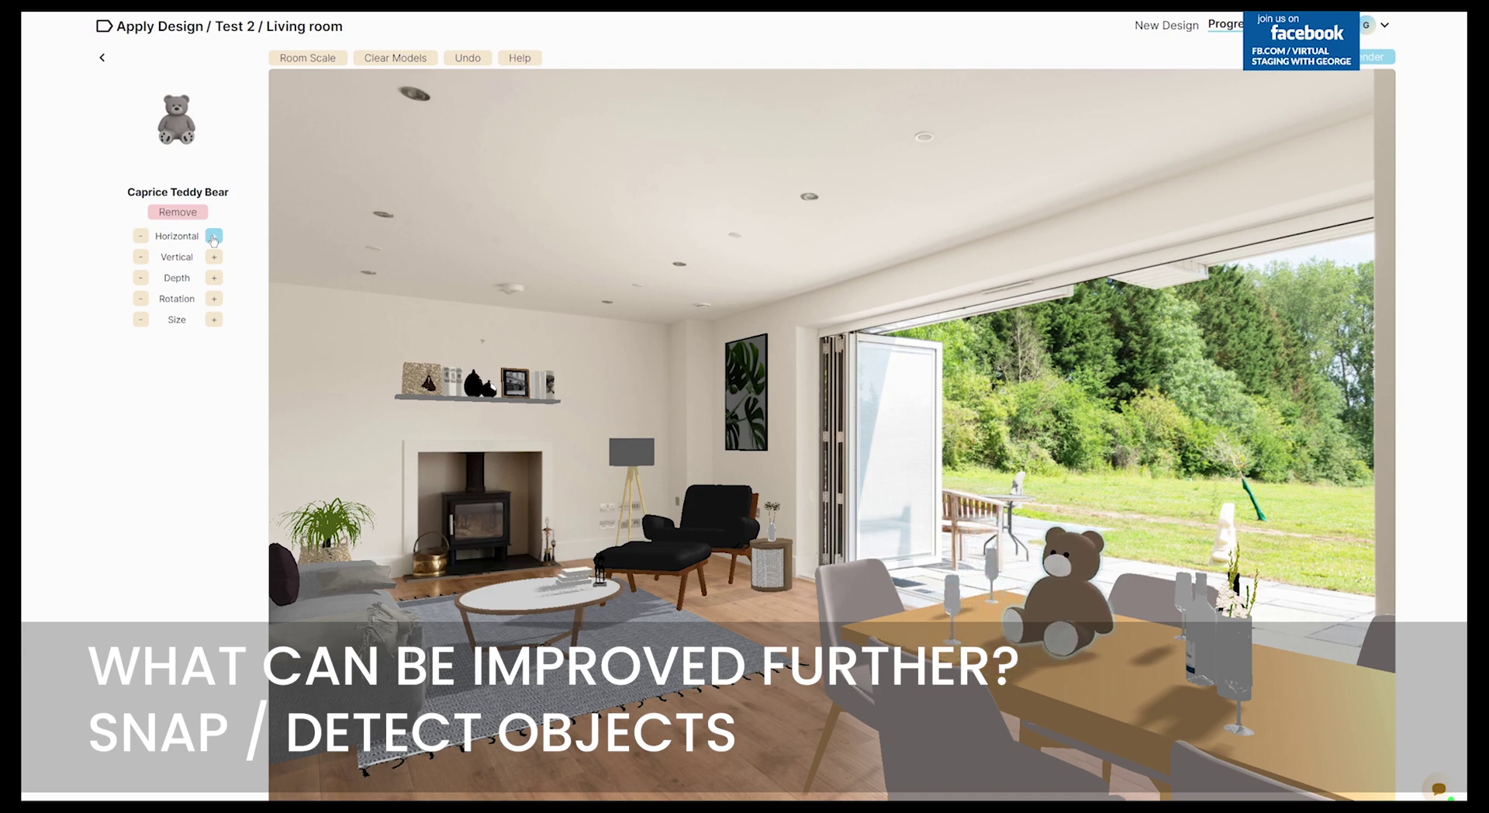
pyautogui.click(215, 236)
pyautogui.click(214, 236)
pyautogui.click(214, 236)
pyautogui.click(214, 236)
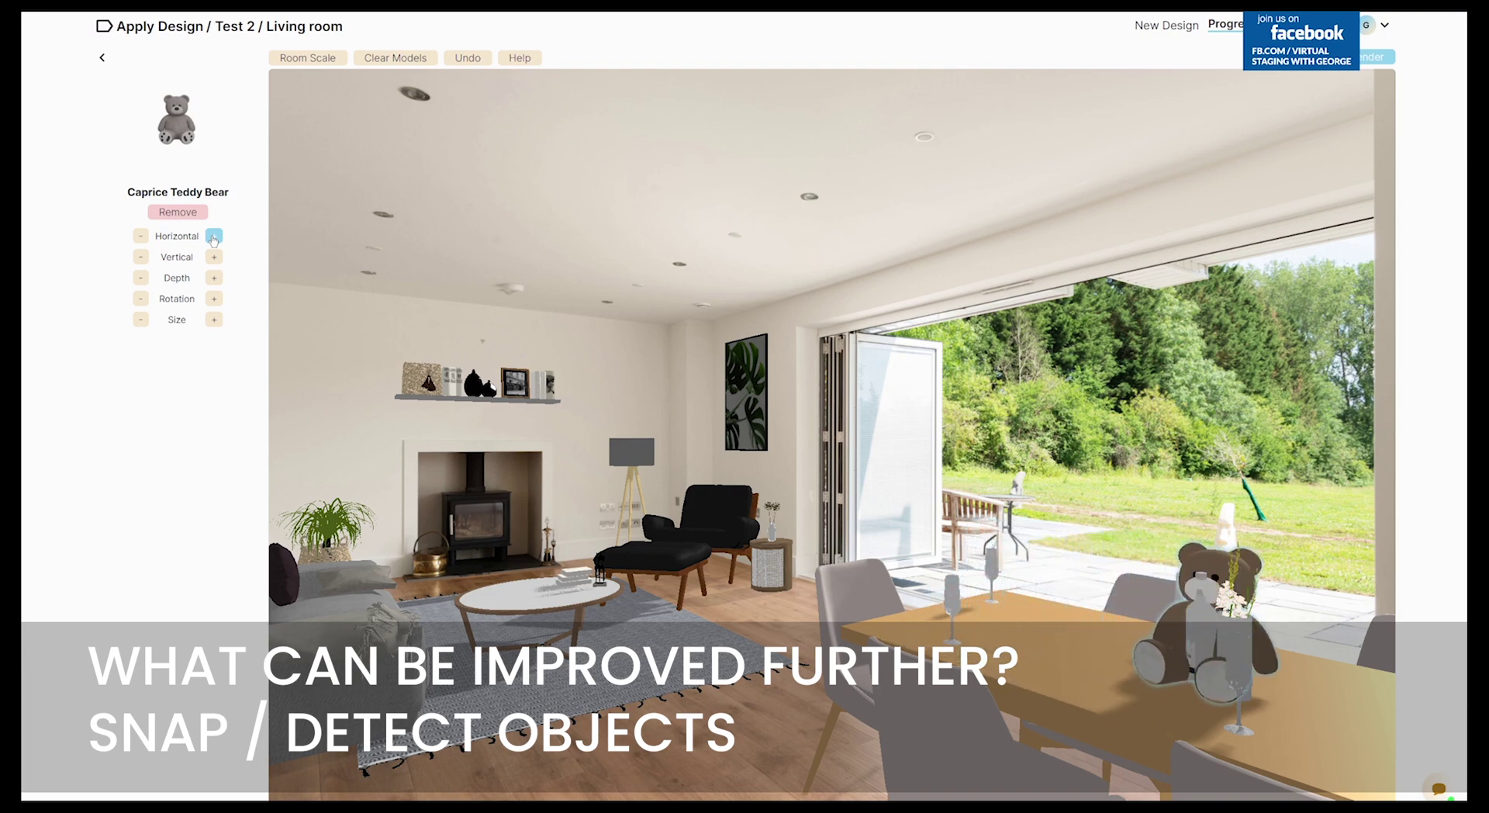
pyautogui.click(214, 236)
pyautogui.click(214, 236)
pyautogui.click(214, 236)
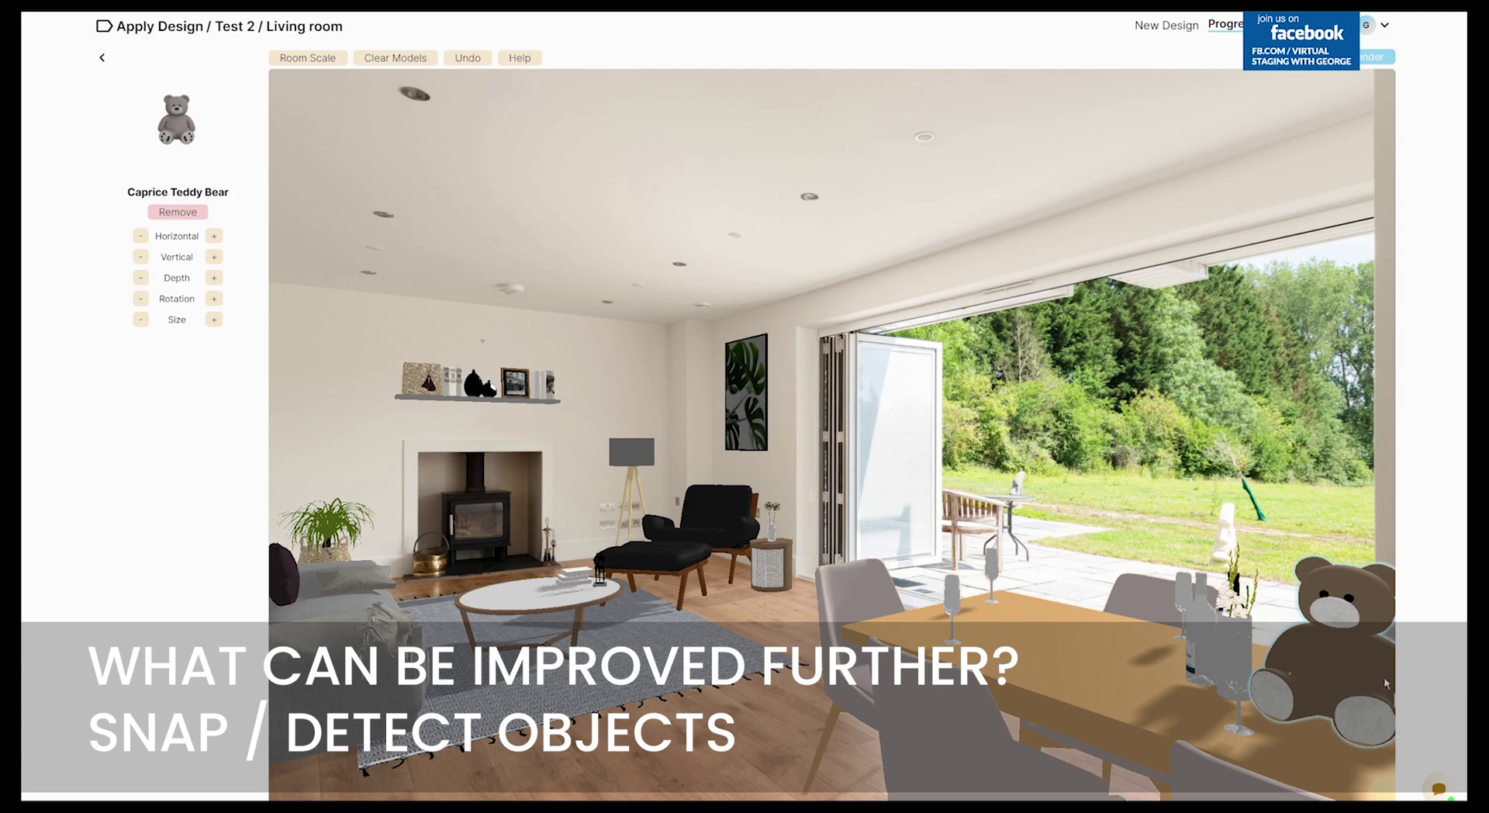
# Reposition the teddy bear around the room, from the ottoman to the plant and onto the floor at the rug's front edge
pyautogui.click(1308, 698)
pyautogui.moveTo(1212, 708); pyautogui.dragTo(656, 545)
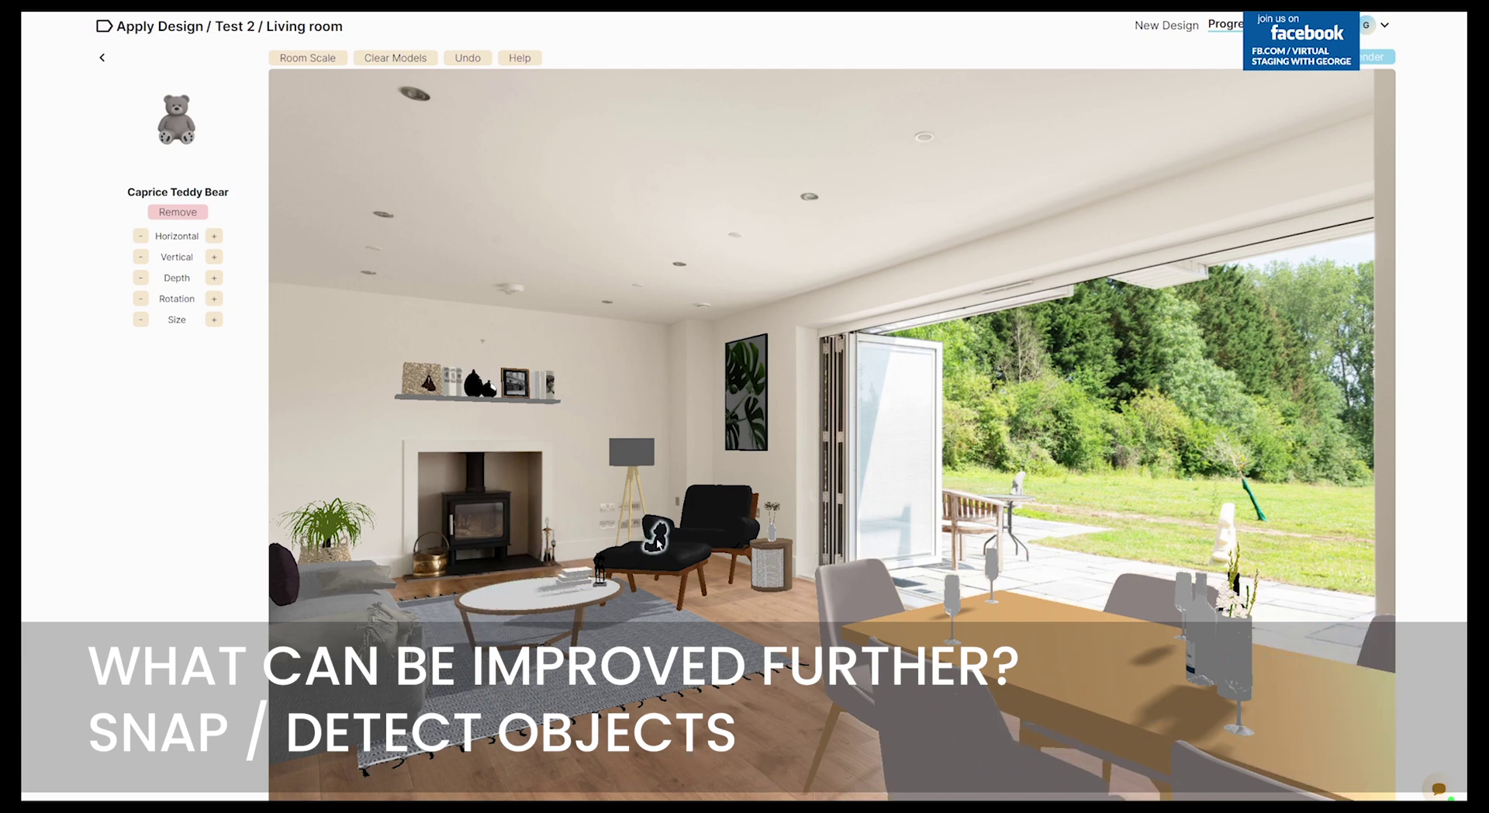
pyautogui.moveTo(773, 533); pyautogui.dragTo(354, 602)
pyautogui.moveTo(314, 689); pyautogui.dragTo(327, 535)
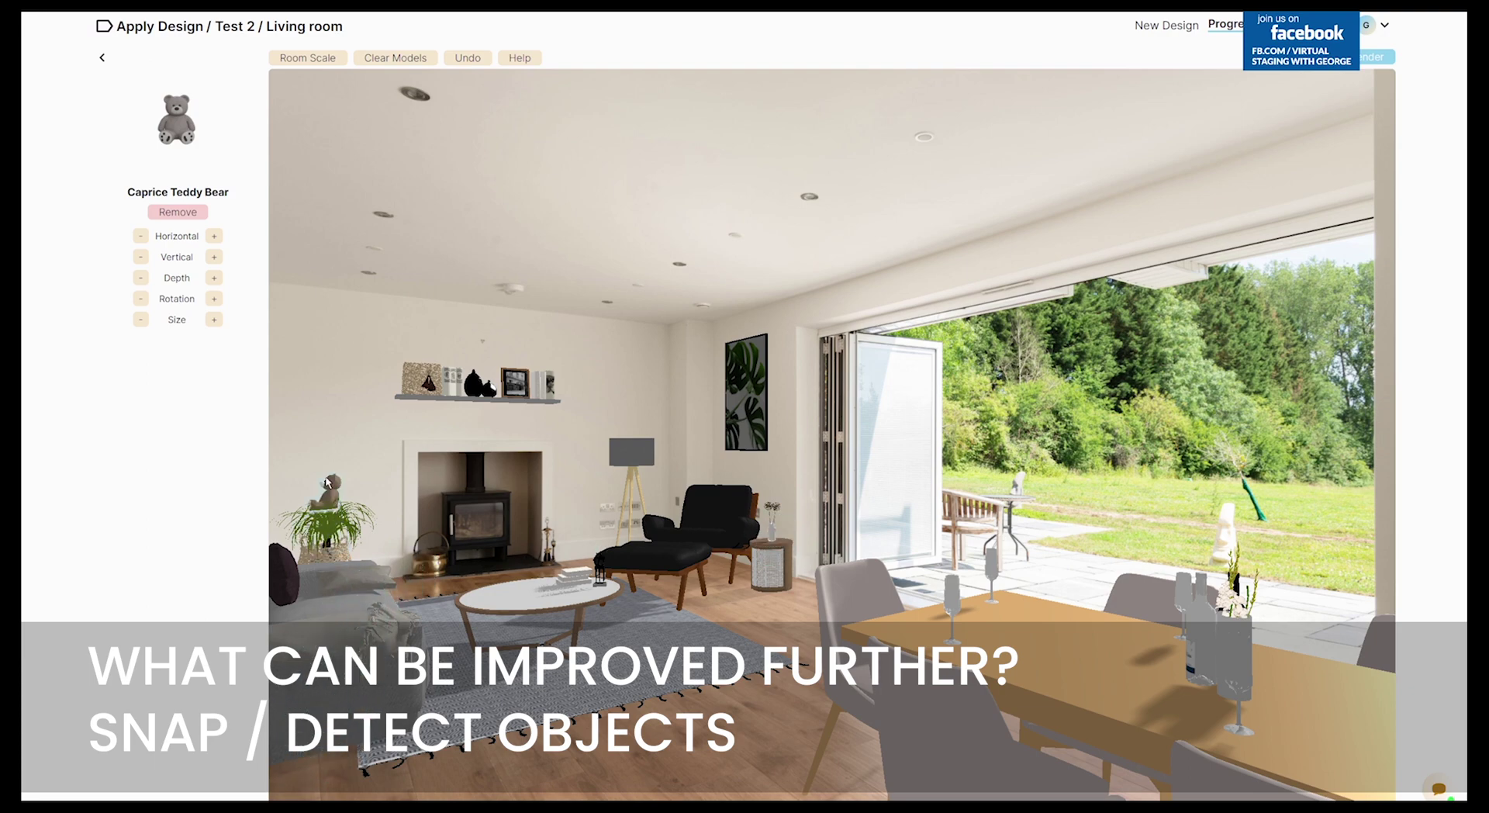
pyautogui.moveTo(450, 370)
pyautogui.mouseDown()
pyautogui.moveTo(479, 392)
pyautogui.moveTo(874, 393)
pyautogui.moveTo(916, 547)
pyautogui.moveTo(702, 712)
pyautogui.mouseUp()
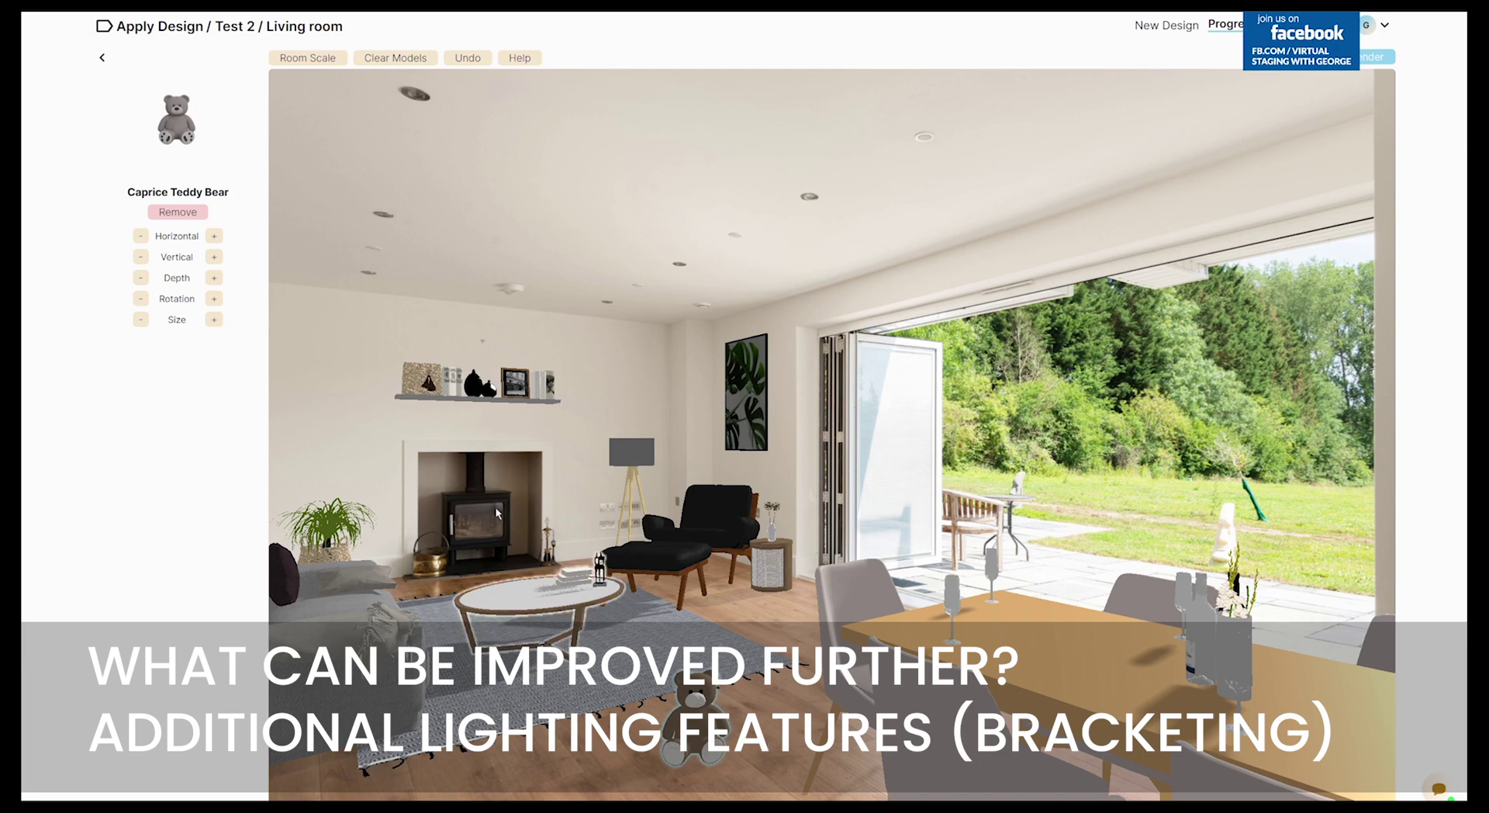
# Enlarge the teddy bear on the floor until it reaches about the height of the floor lamp
pyautogui.click(214, 319)
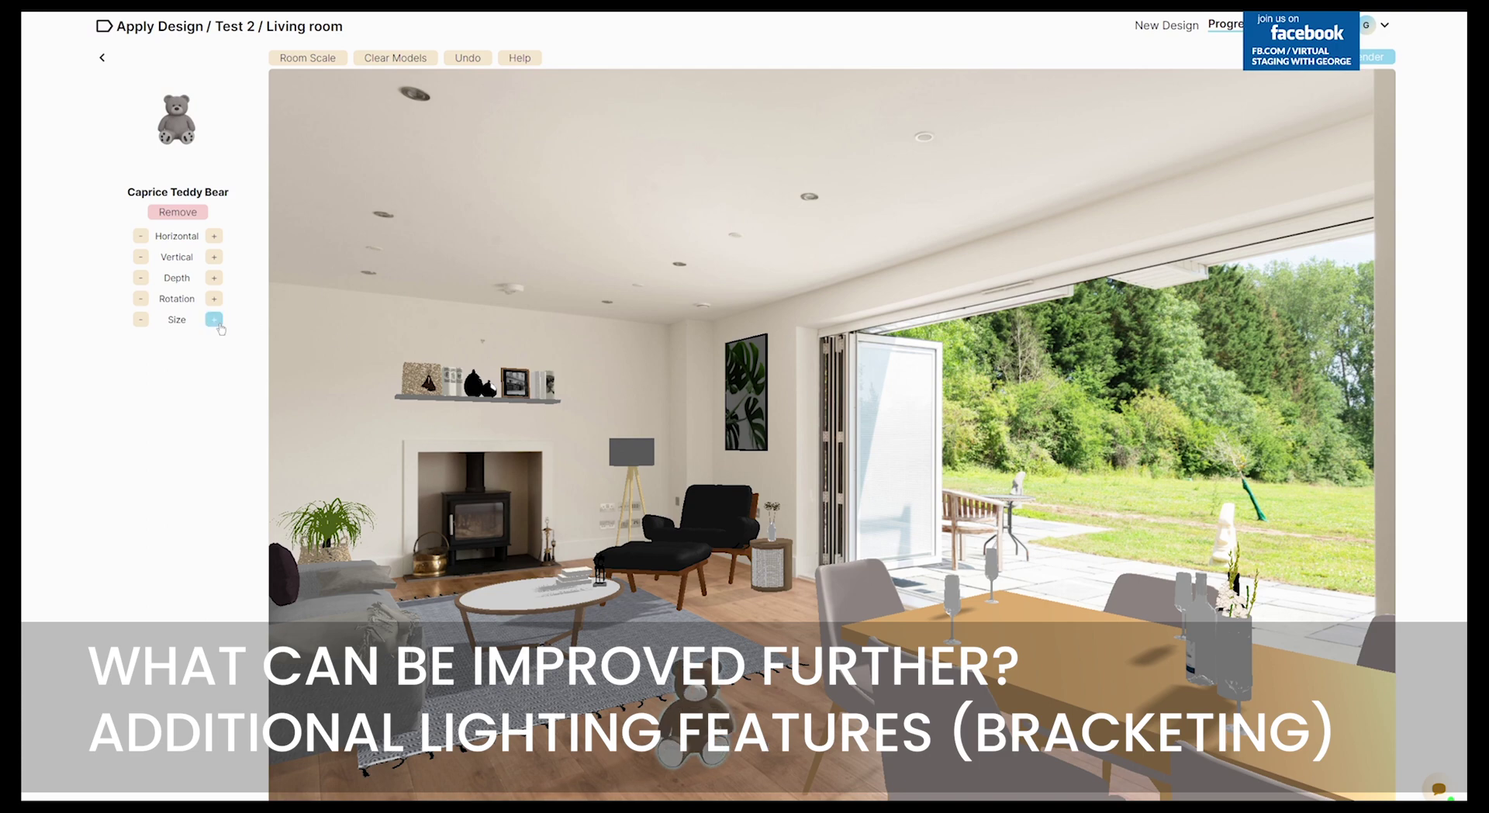
pyautogui.click(218, 325)
pyautogui.click(218, 324)
pyautogui.click(218, 324)
pyautogui.click(218, 324)
pyautogui.click(218, 324)
pyautogui.click(218, 325)
pyautogui.click(218, 324)
pyautogui.click(218, 324)
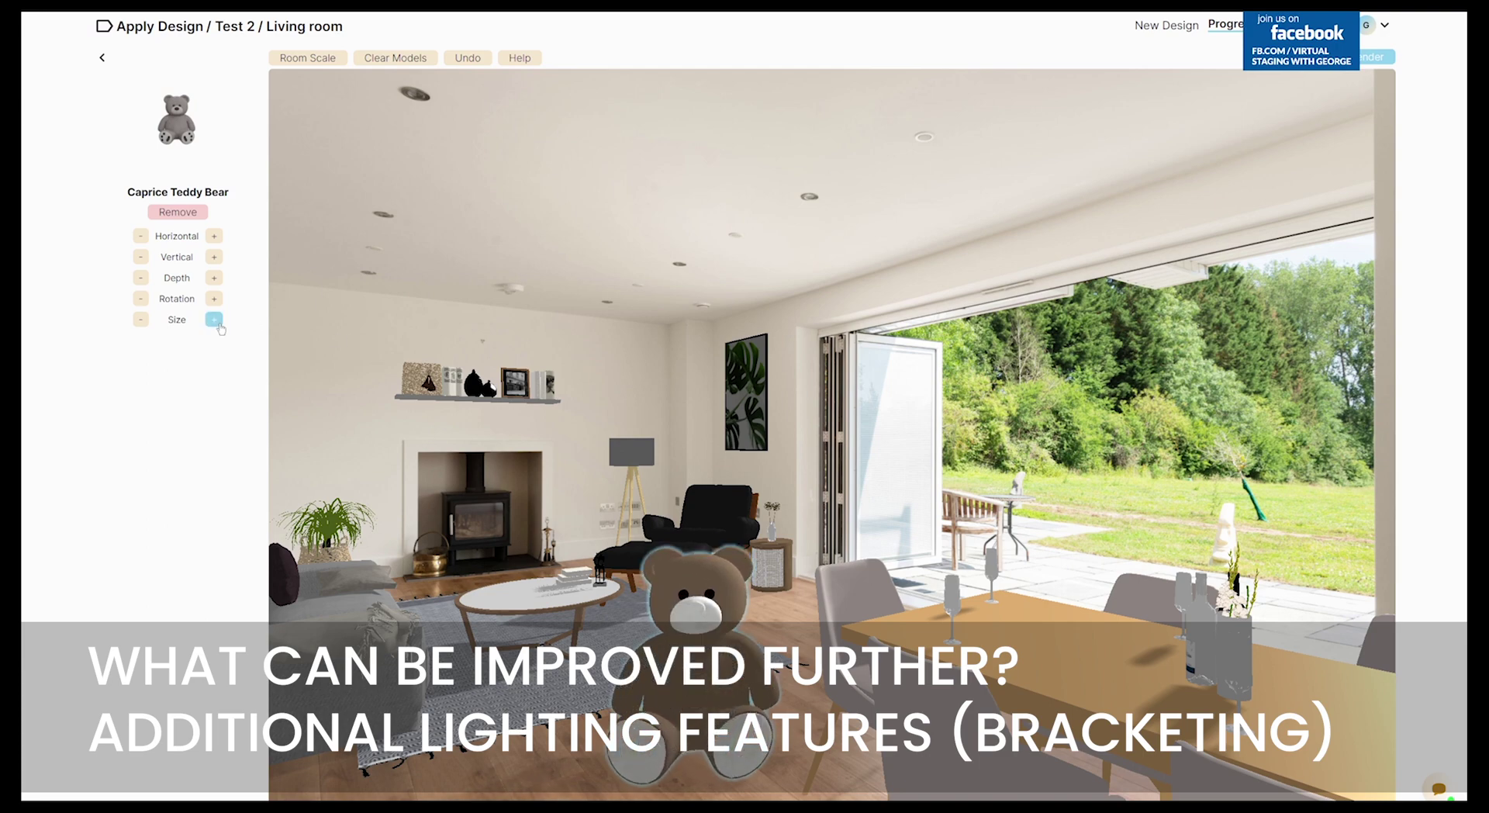
pyautogui.click(214, 320)
pyautogui.click(214, 320)
pyautogui.click(214, 319)
pyautogui.click(214, 320)
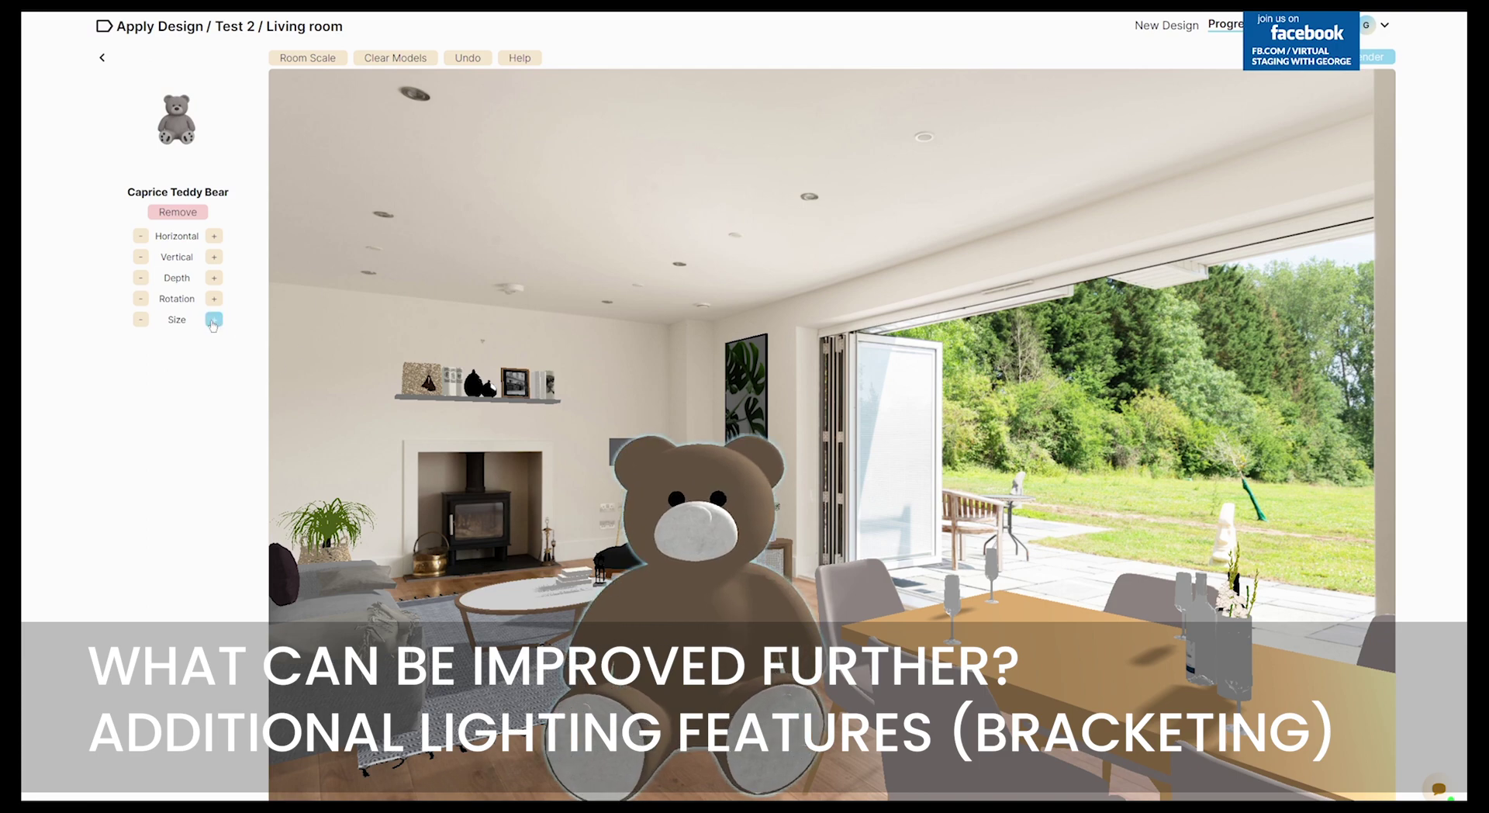
# Shift the enlarged teddy bear toward the coffee table, and remove it from the room
pyautogui.moveTo(716, 645); pyautogui.dragTo(590, 575)
pyautogui.moveTo(601, 573); pyautogui.dragTo(625, 683)
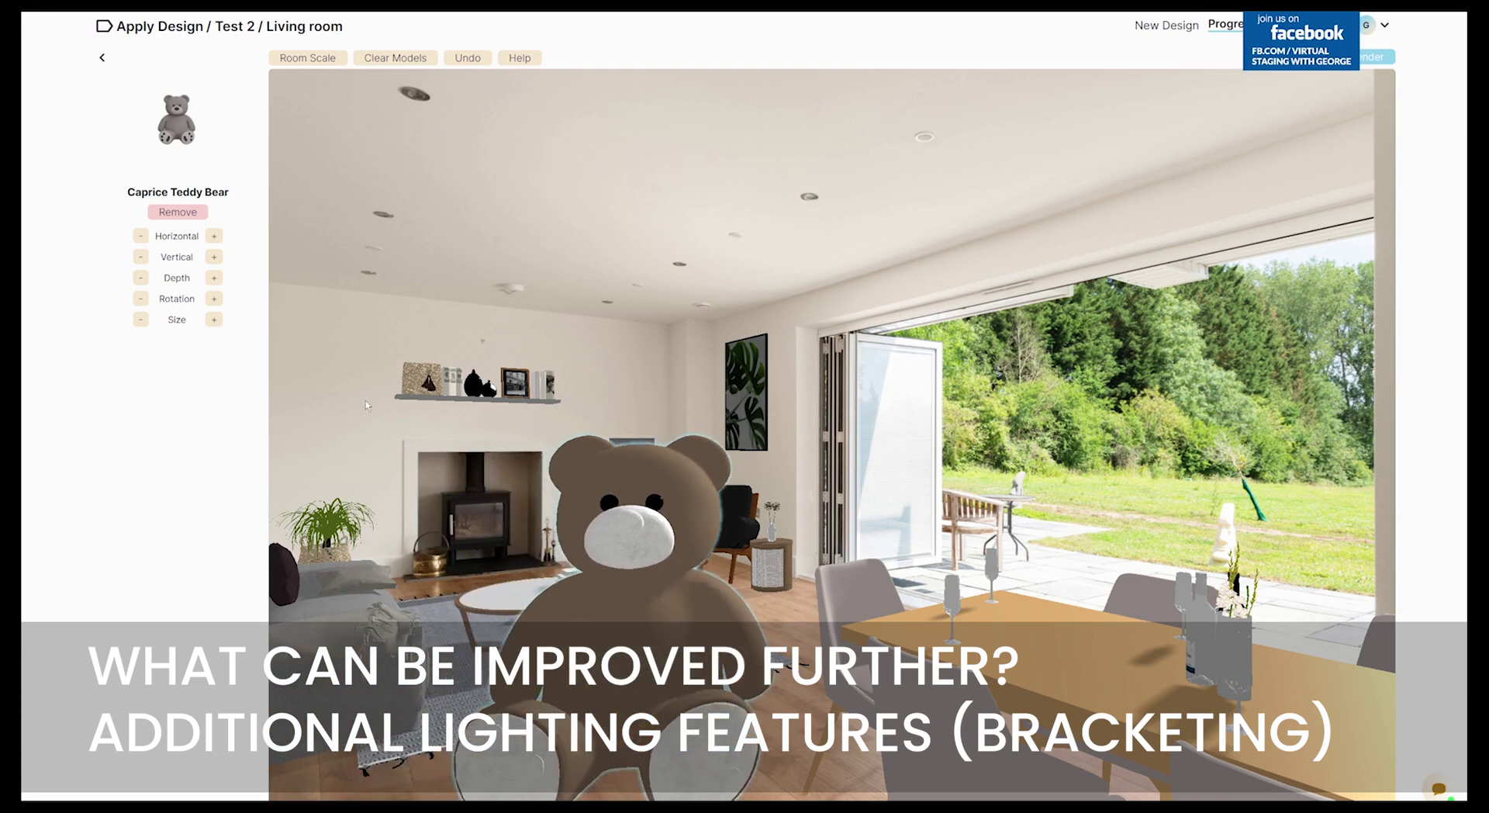
pyautogui.click(171, 216)
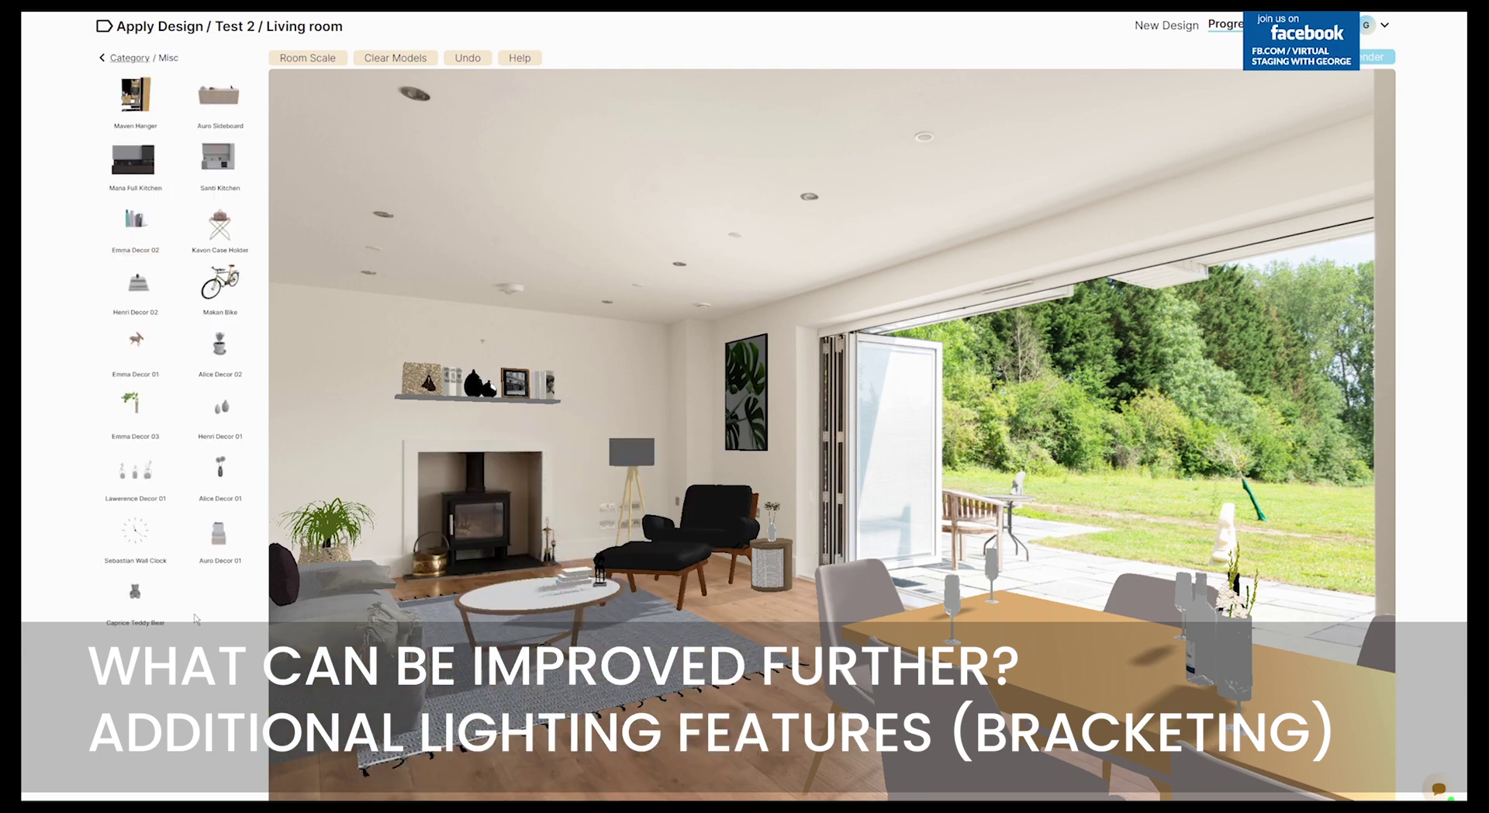
# Try to add Emma Decor 03 from the Misc category to the room
pyautogui.click(136, 423)
pyautogui.click(177, 223)
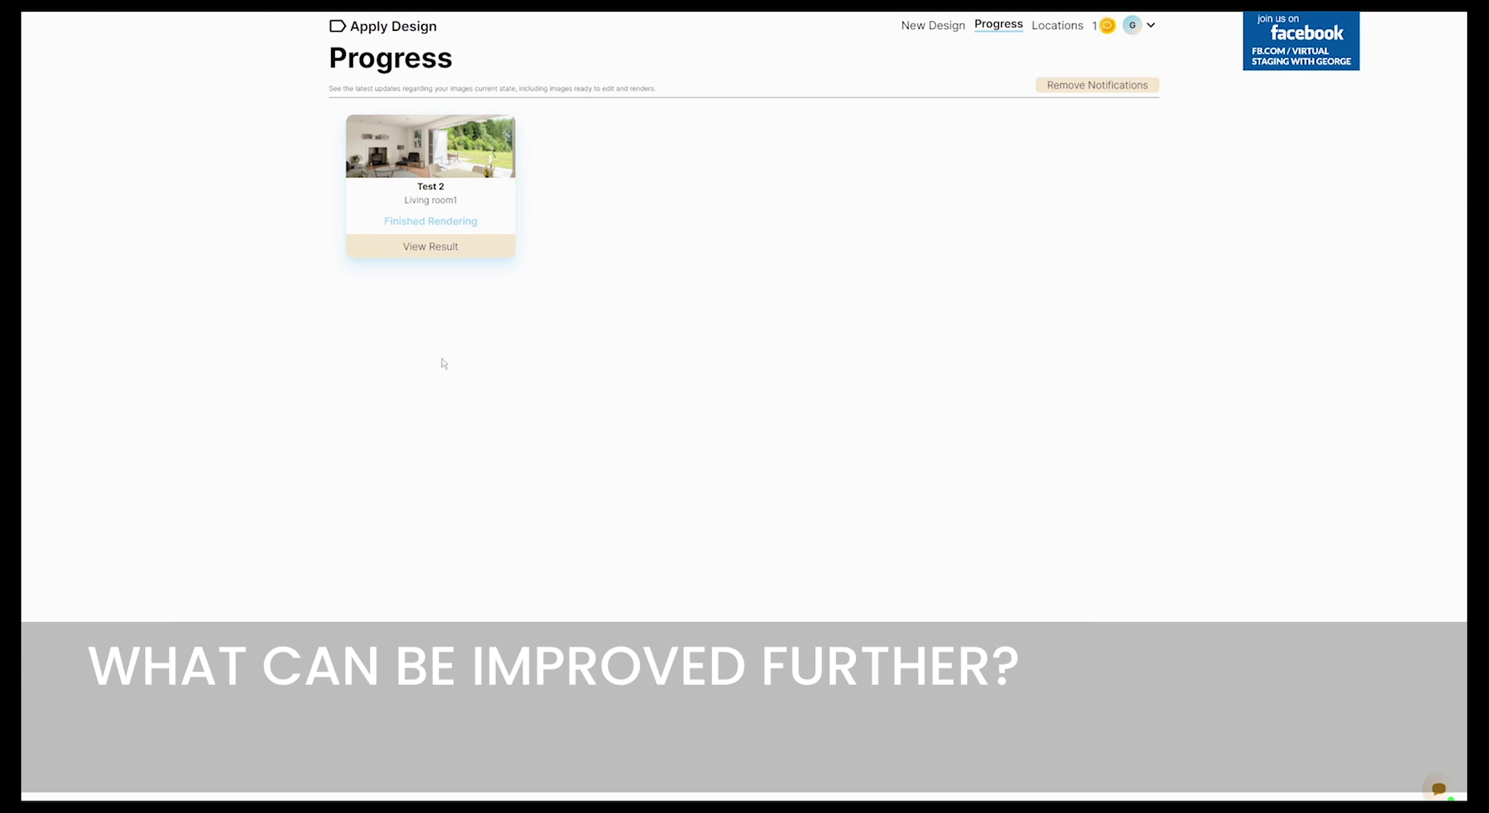
# View the finished first living room render of Test 2 and close it
pyautogui.moveTo(385, 222); pyautogui.dragTo(482, 233)
pyautogui.click(587, 235)
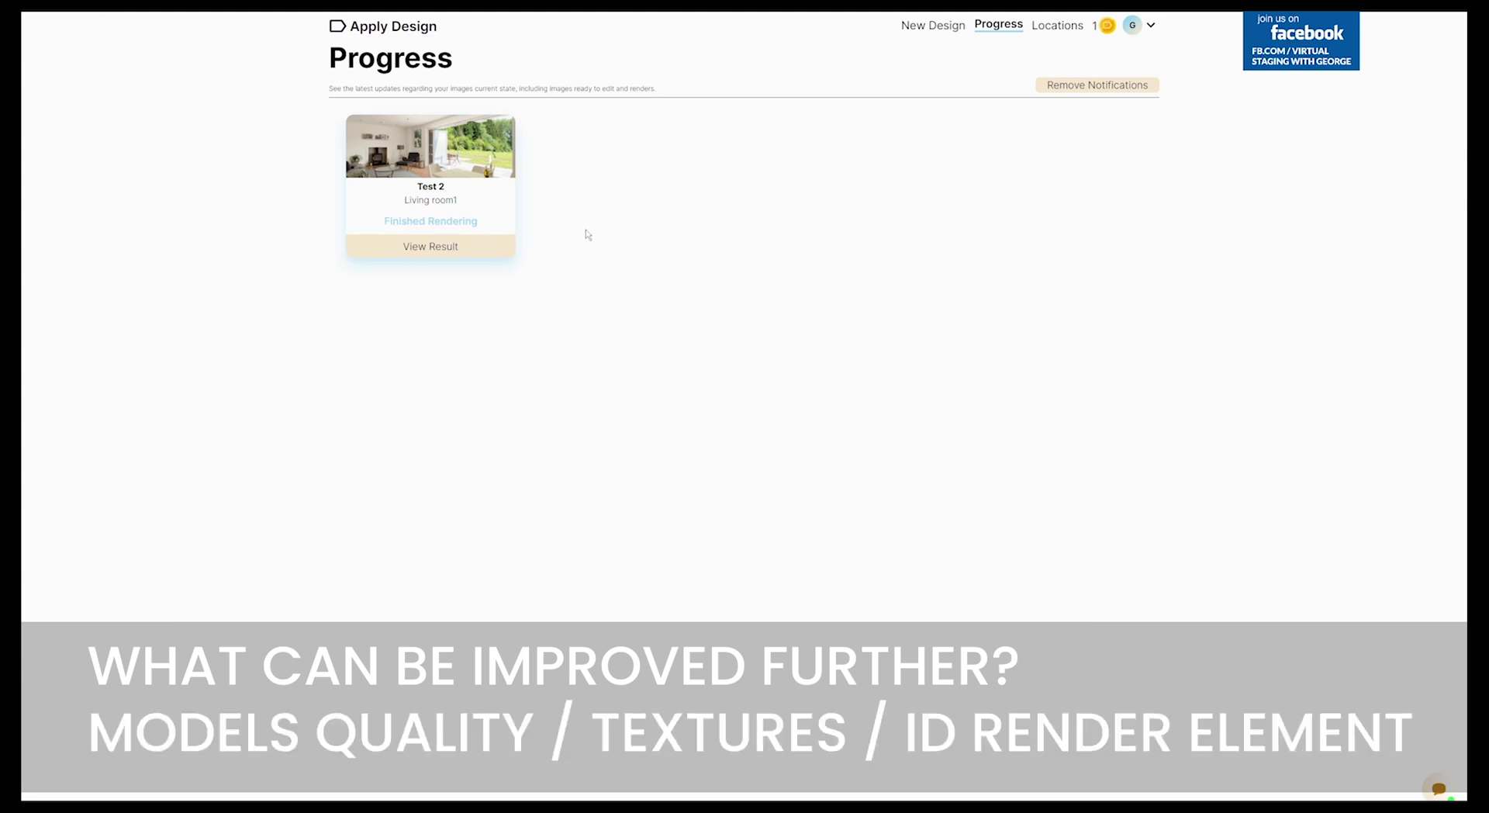
pyautogui.click(425, 247)
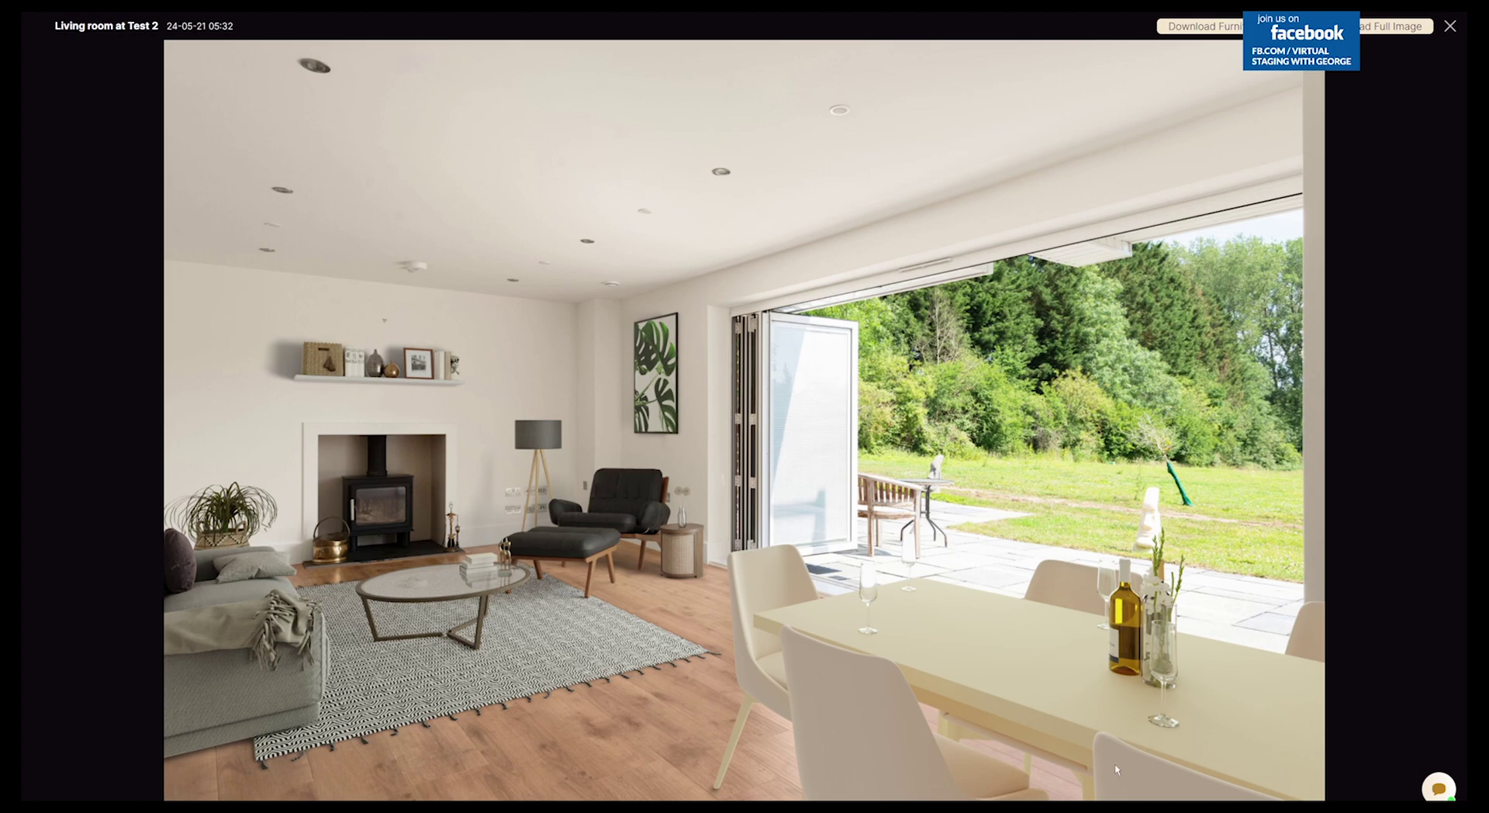
pyautogui.click(1449, 25)
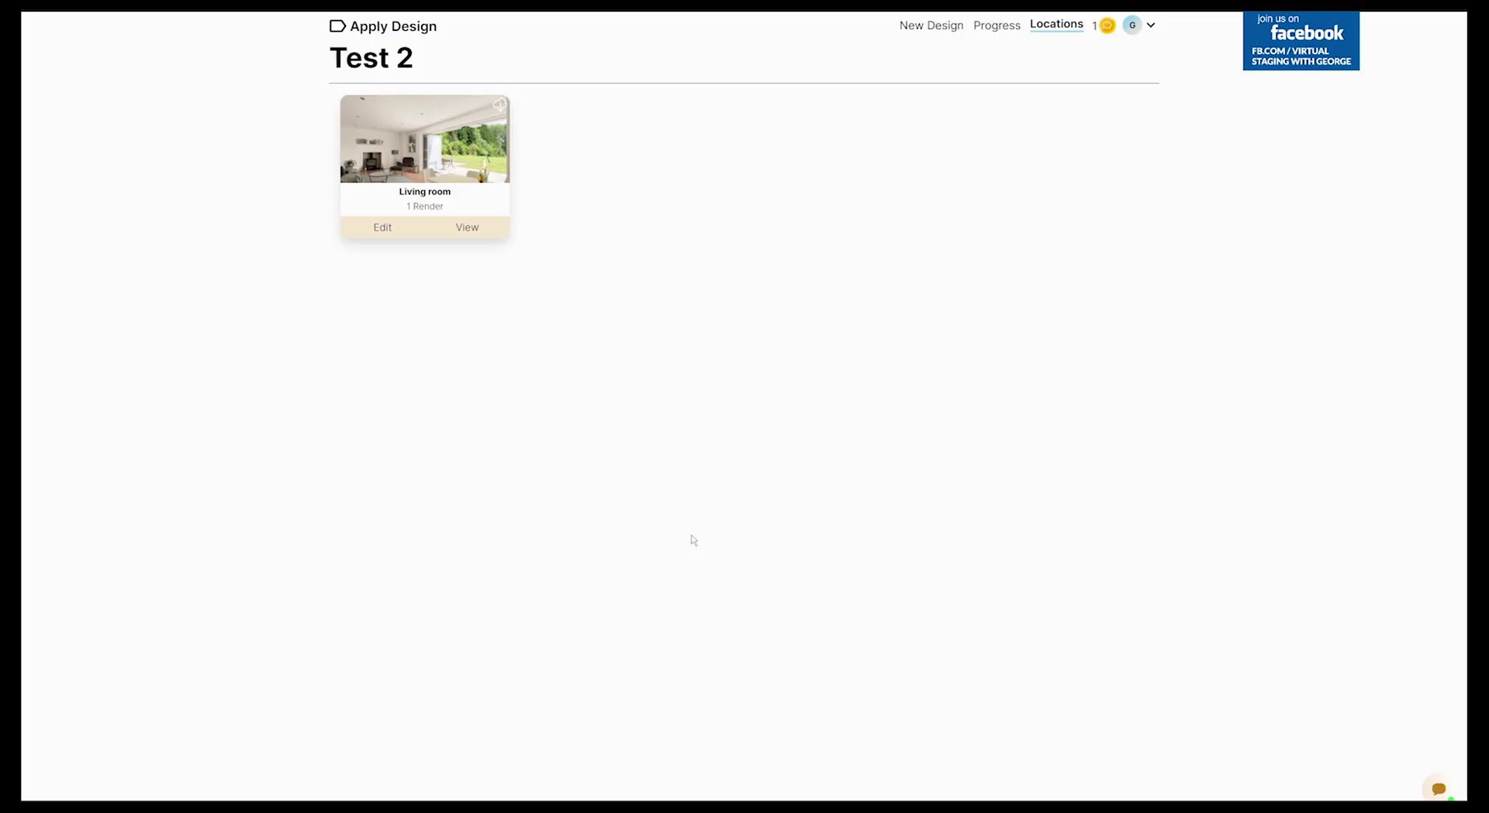
# Replace the Sebastian Dining Table in the Test 2 living room with a light wood dining set beside the patio doors
pyautogui.click(364, 228)
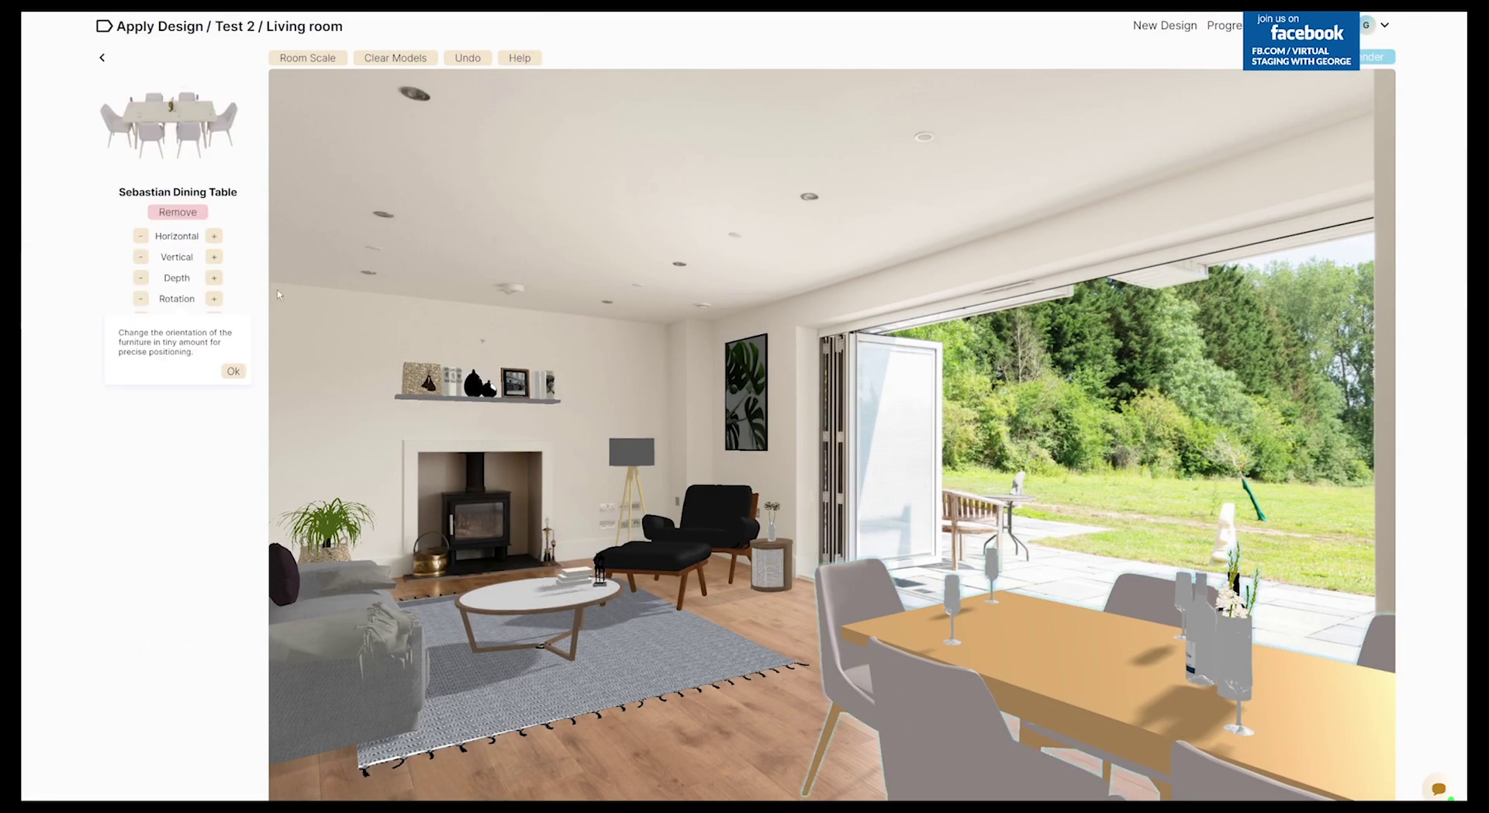
pyautogui.click(178, 211)
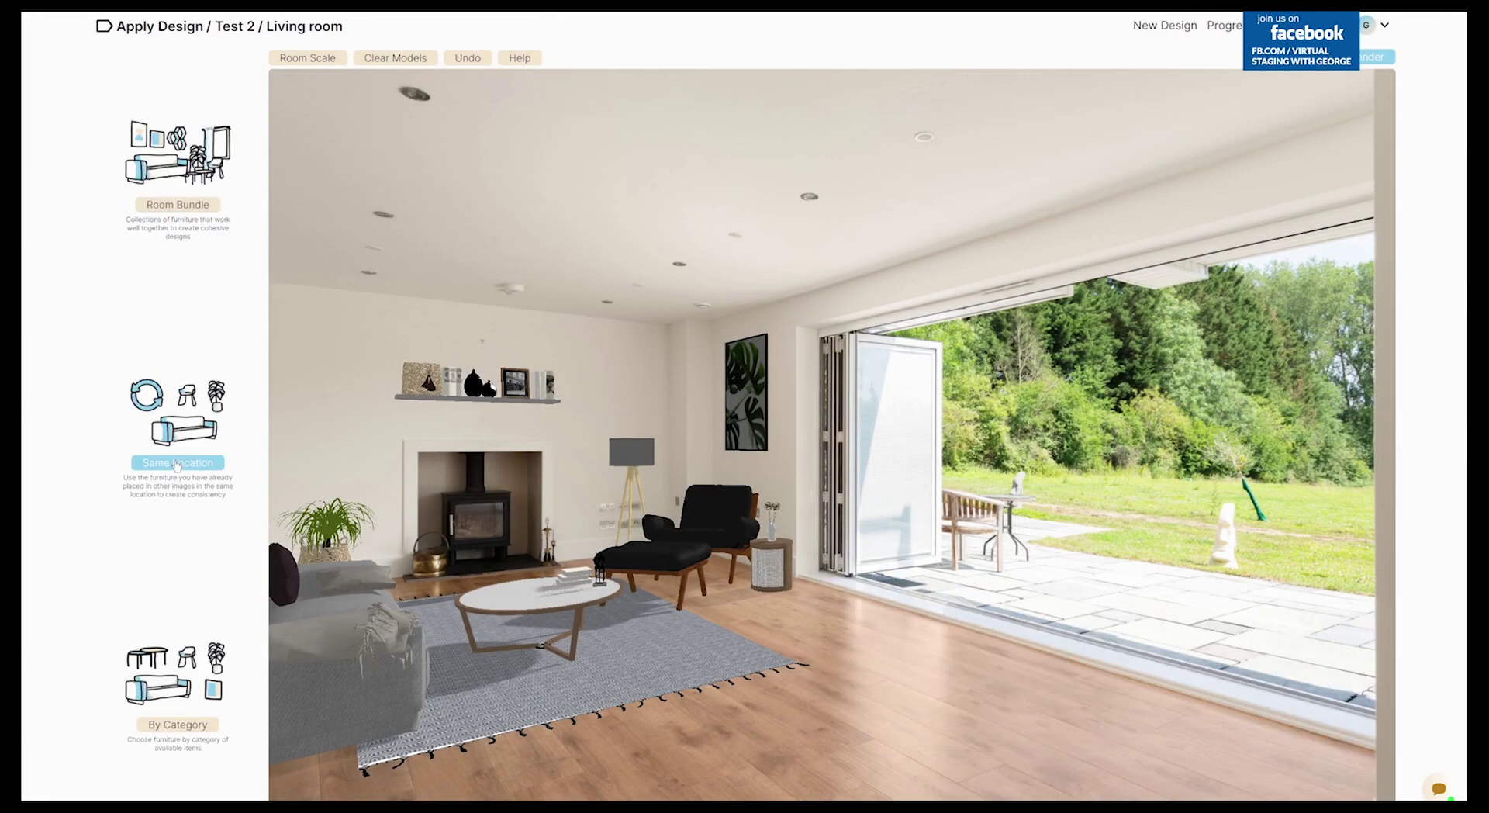
pyautogui.click(177, 726)
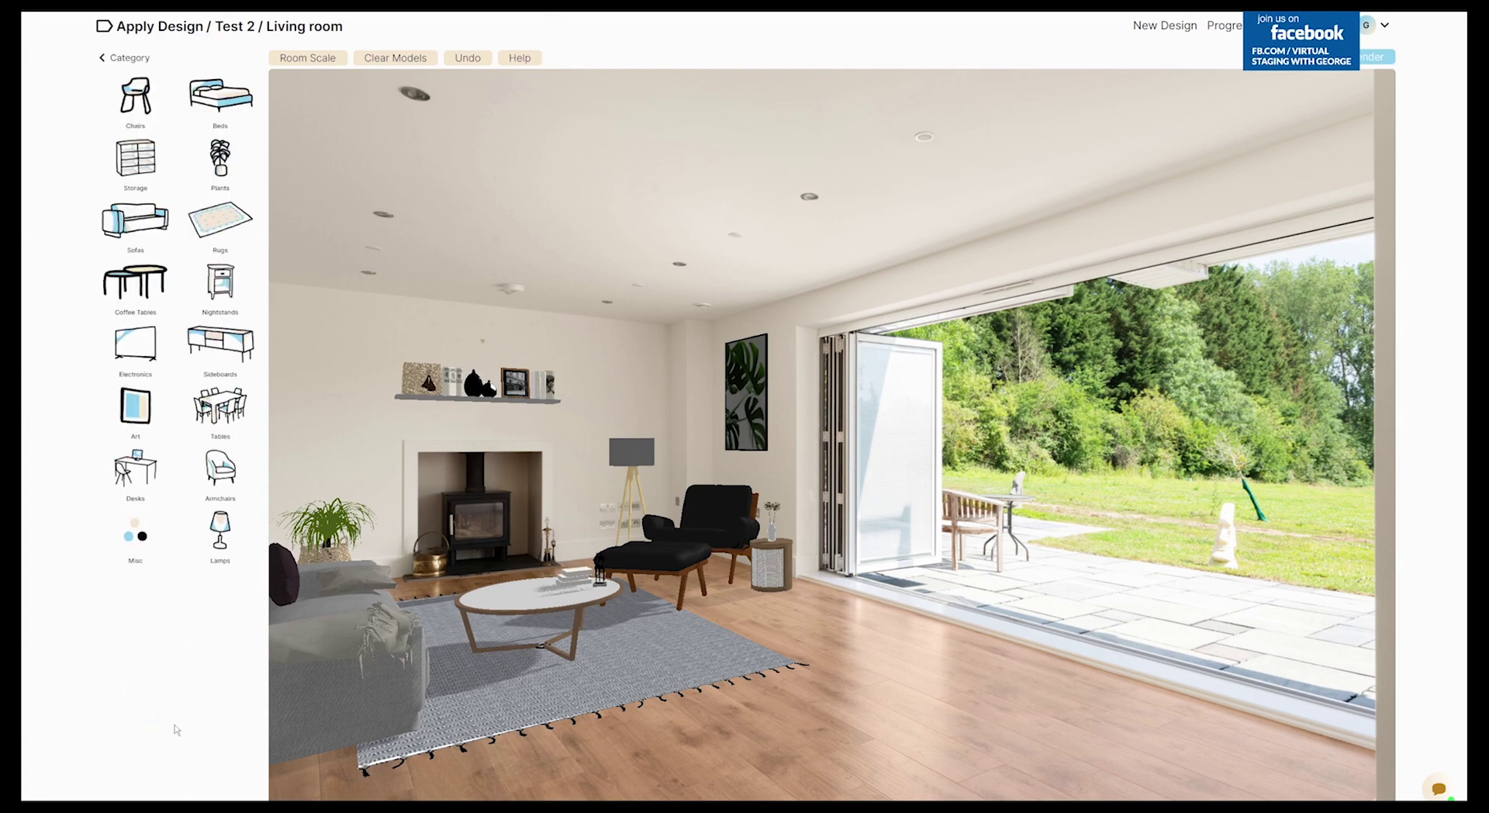
pyautogui.click(218, 436)
pyautogui.click(178, 224)
pyautogui.moveTo(670, 630); pyautogui.dragTo(1019, 671)
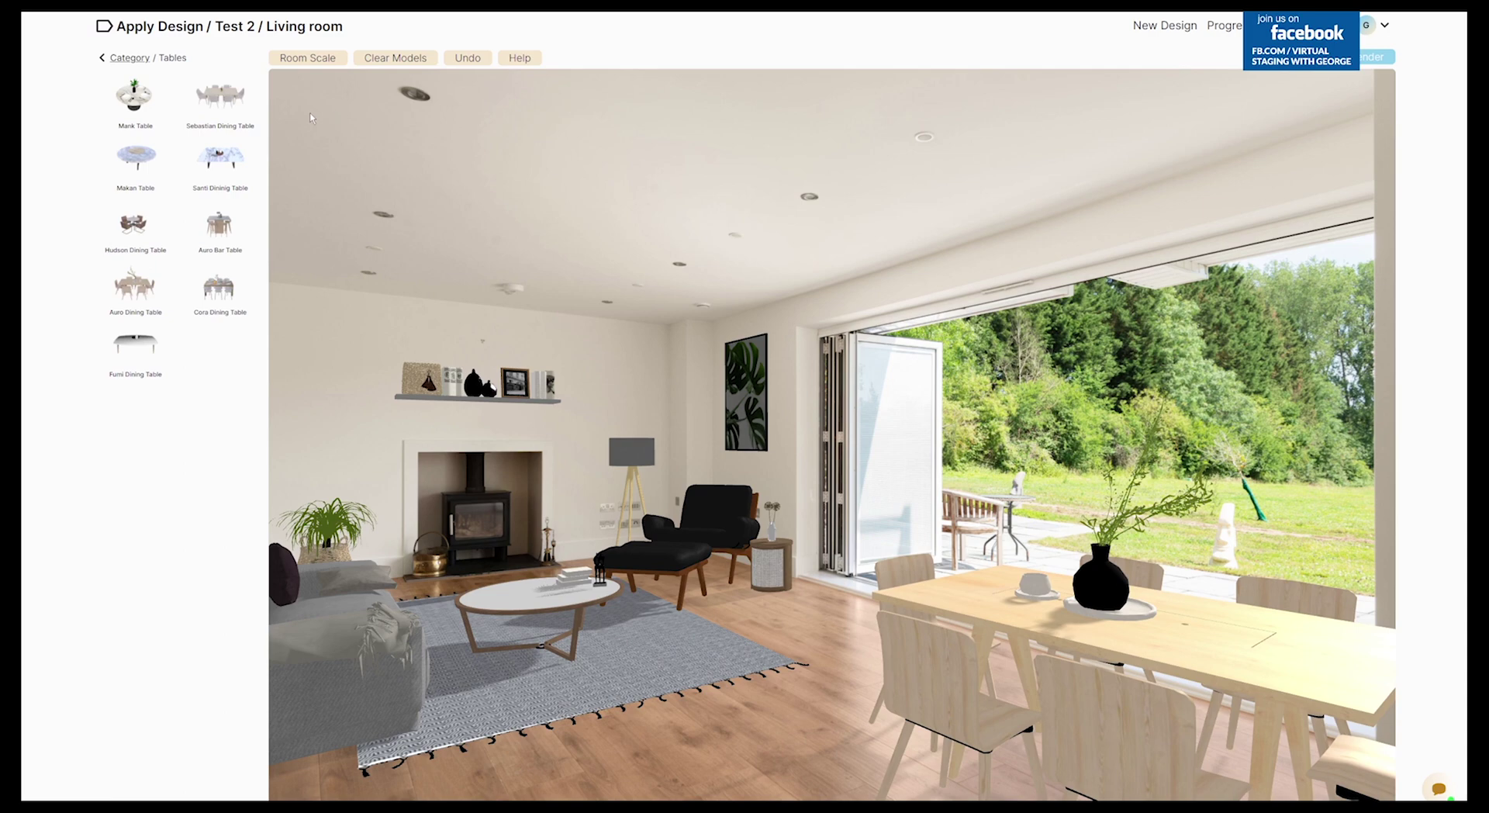
# Render the updated living room design and open its finished result
pyautogui.click(1148, 605)
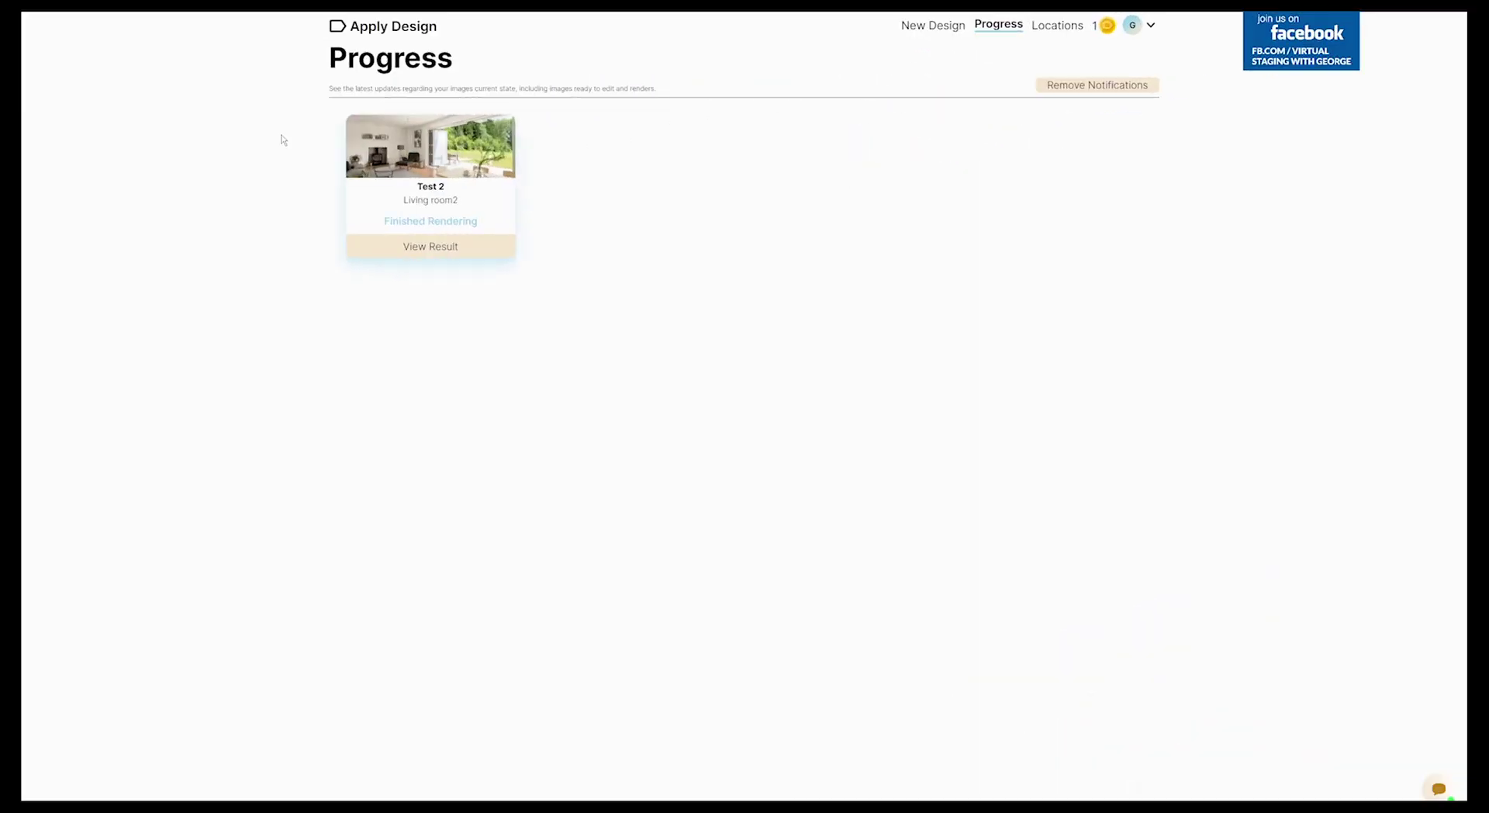
pyautogui.click(454, 248)
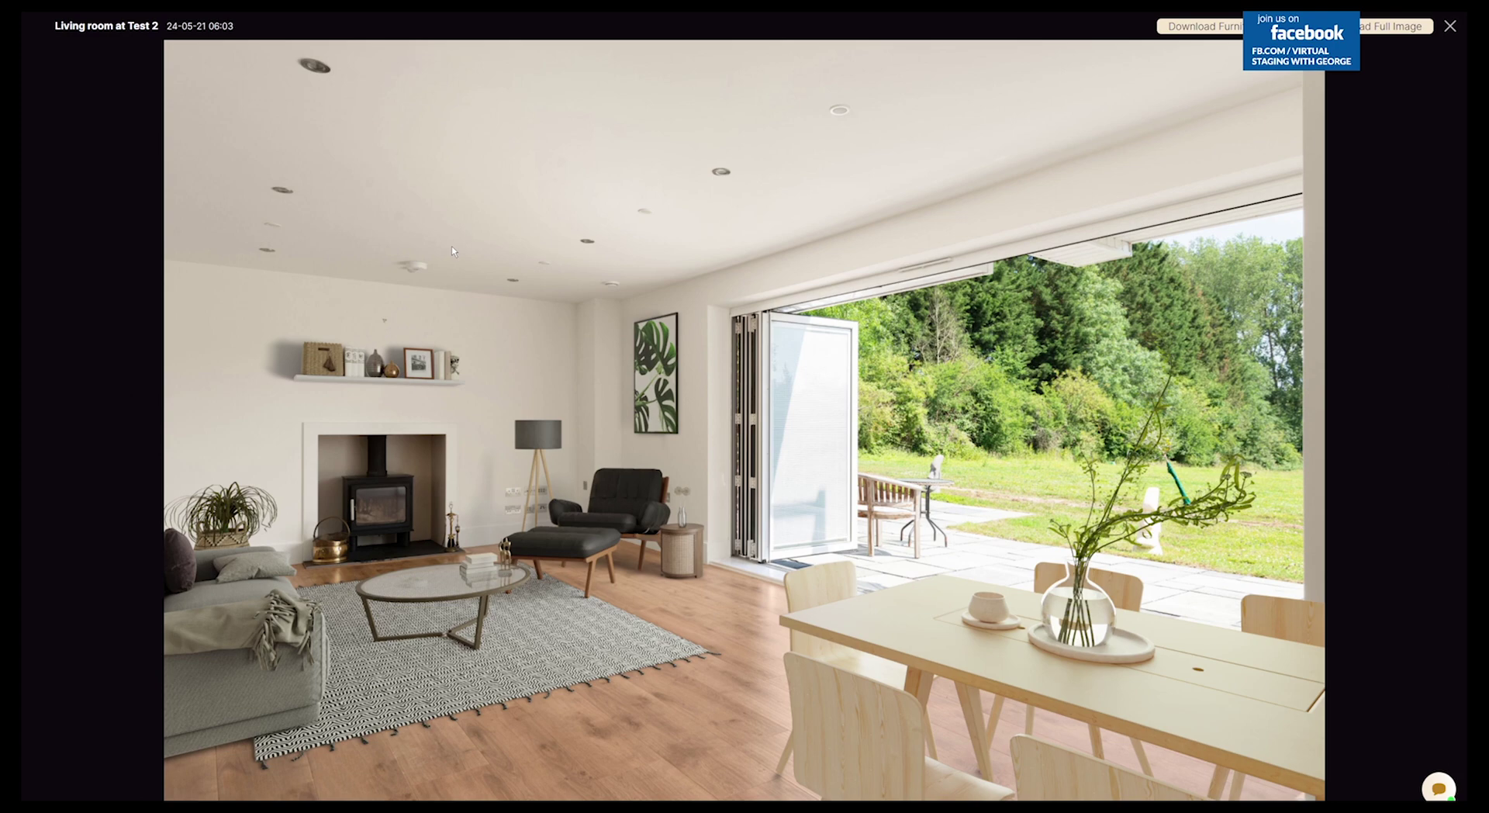
# Circle the dining tabletop, an ottoman leg, a coffee table leg and the wall sockets on a screen capture, and discard the markup
pyautogui.press('ctrl+Print')
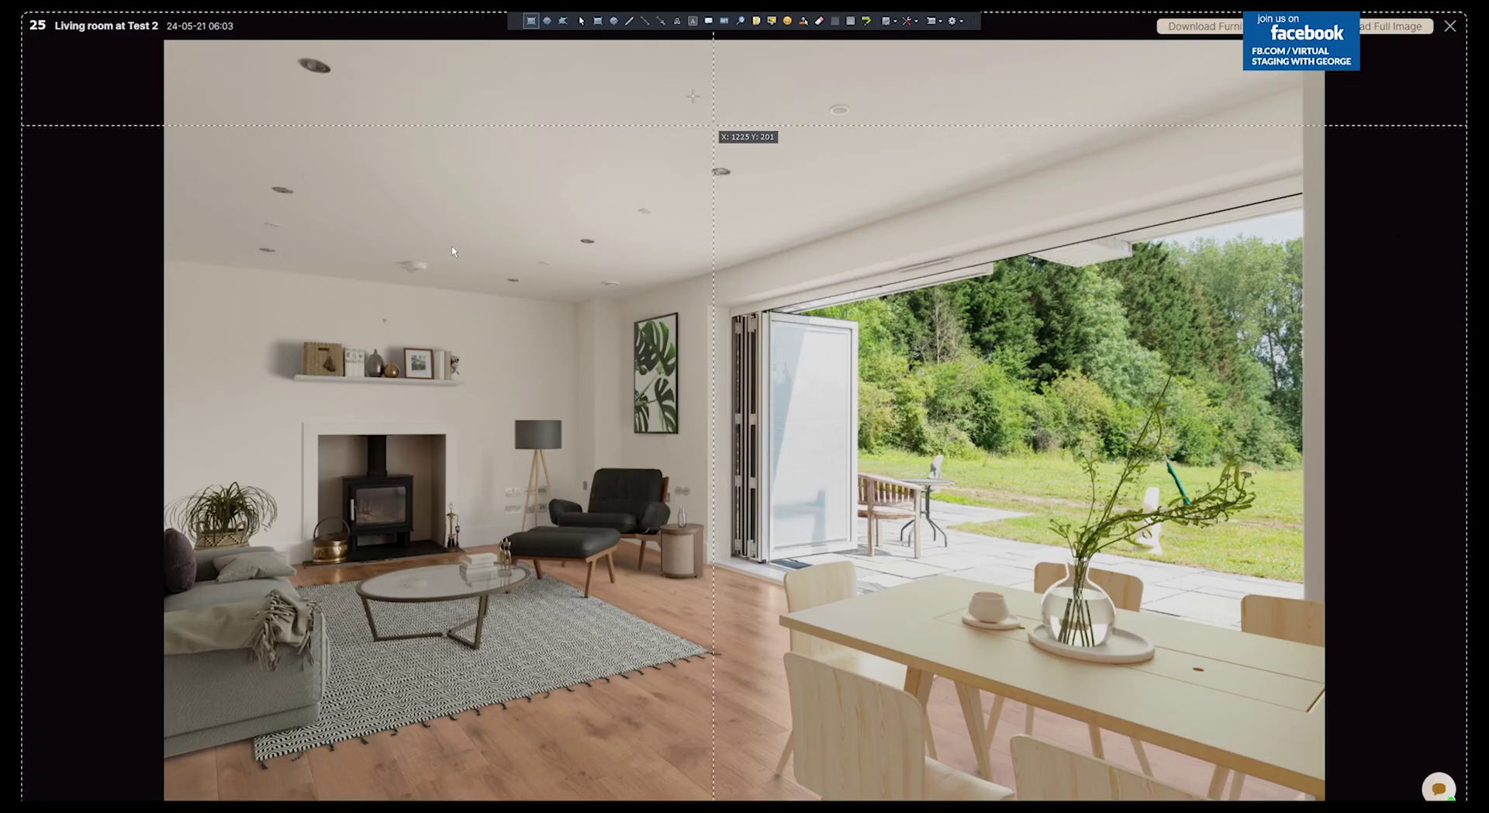
pyautogui.click(630, 23)
pyautogui.moveTo(869, 597)
pyautogui.mouseDown()
pyautogui.moveTo(977, 654)
pyautogui.moveTo(898, 570)
pyautogui.mouseUp()
pyautogui.moveTo(620, 538)
pyautogui.mouseDown()
pyautogui.moveTo(574, 581)
pyautogui.moveTo(617, 552)
pyautogui.mouseUp()
pyautogui.moveTo(501, 618)
pyautogui.mouseDown()
pyautogui.moveTo(446, 651)
pyautogui.moveTo(477, 574)
pyautogui.mouseUp()
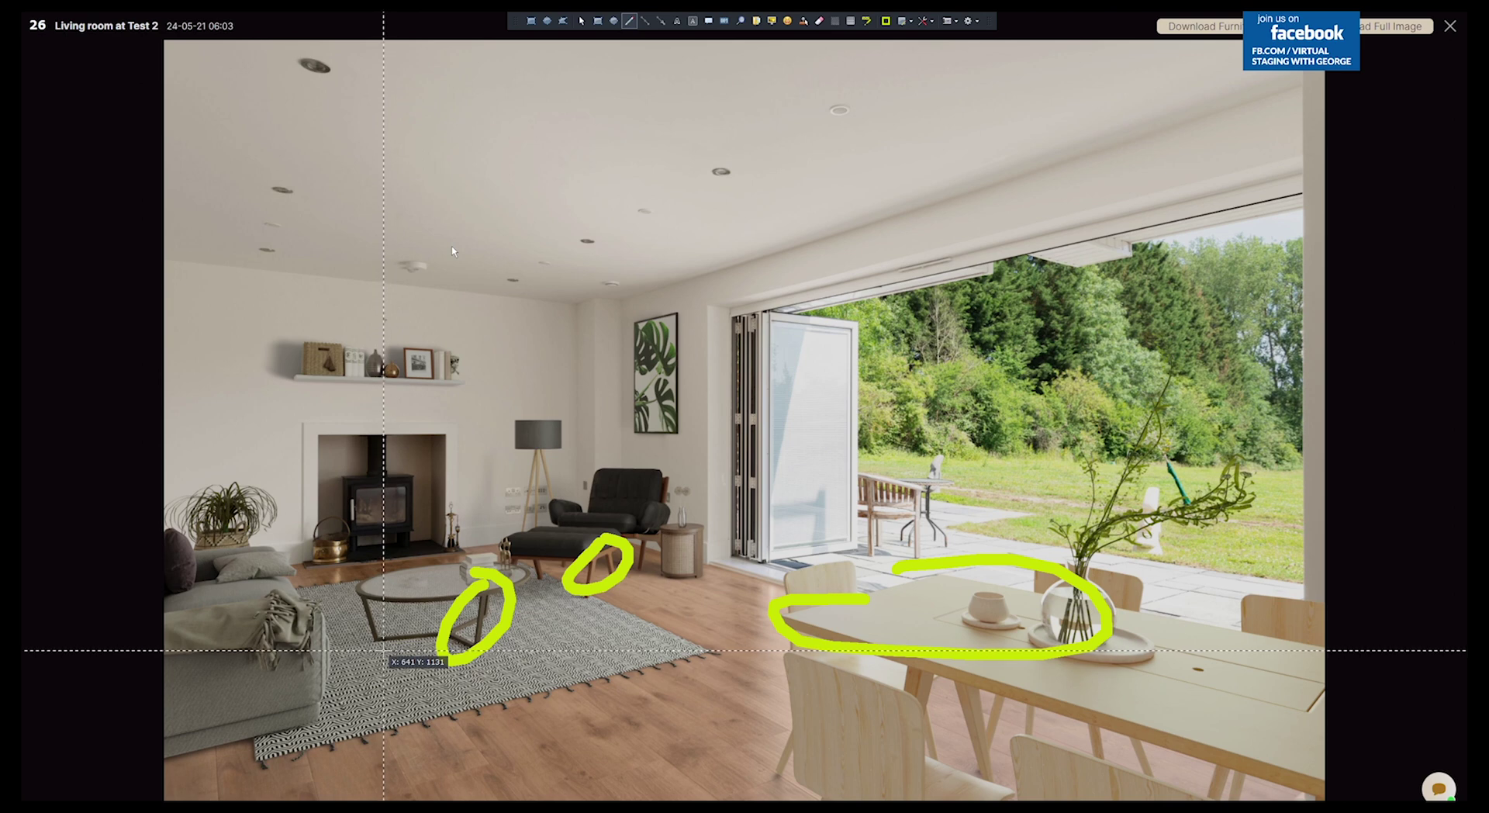
pyautogui.moveTo(542, 440)
pyautogui.mouseDown()
pyautogui.moveTo(490, 509)
pyautogui.moveTo(529, 464)
pyautogui.mouseUp()
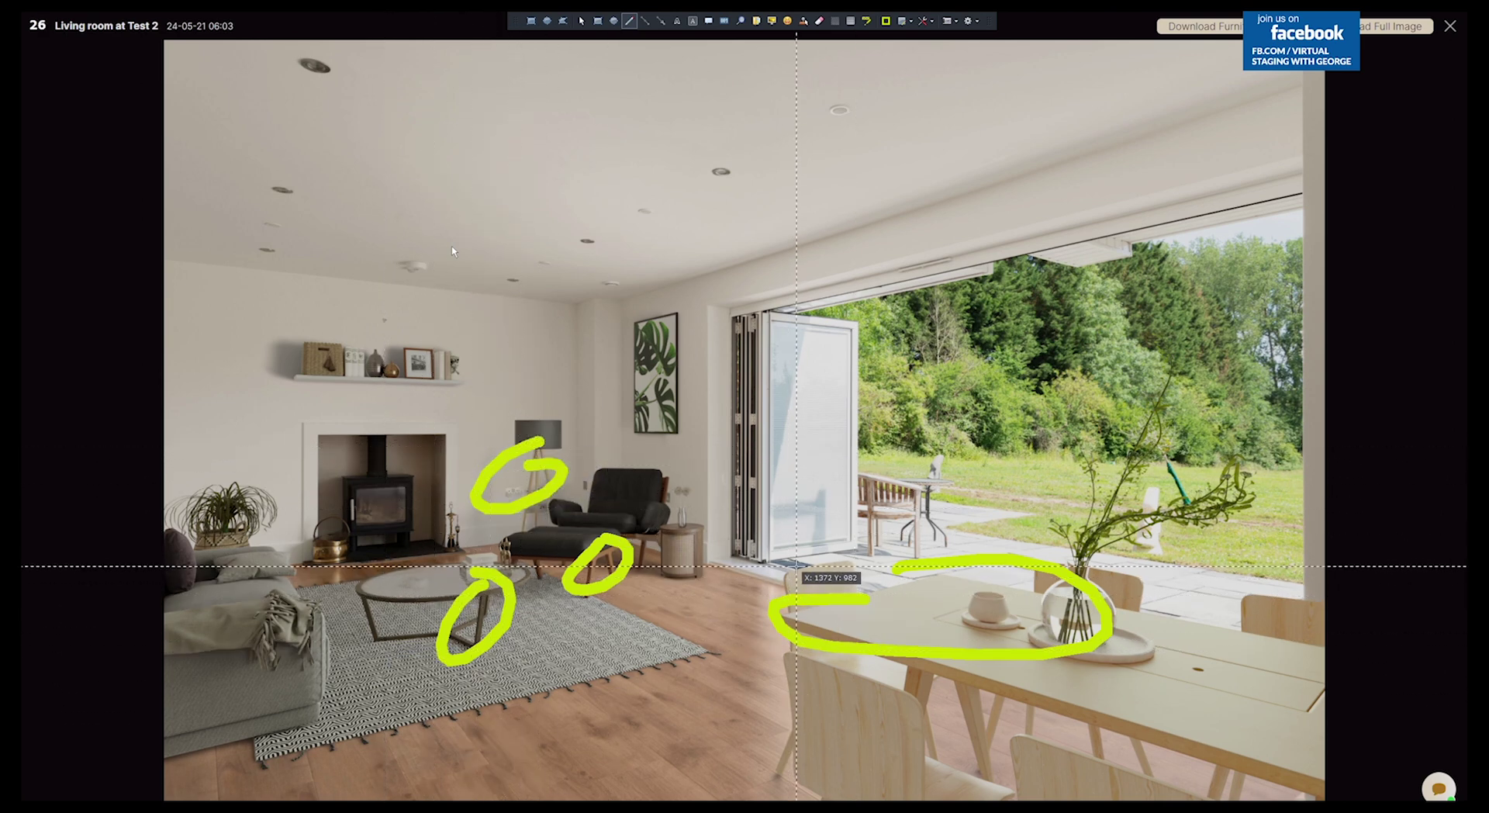
pyautogui.press('Escape')
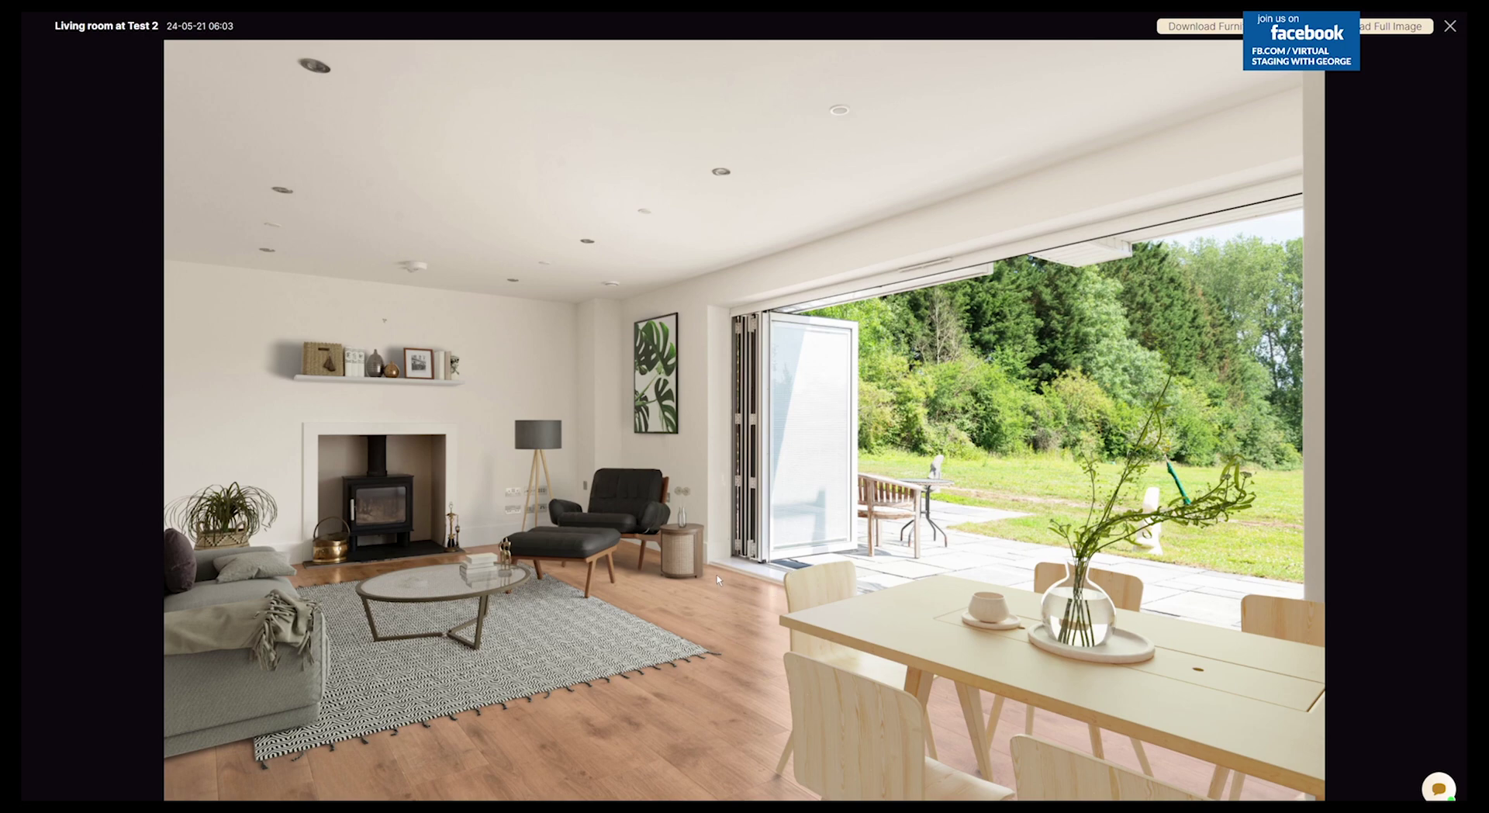